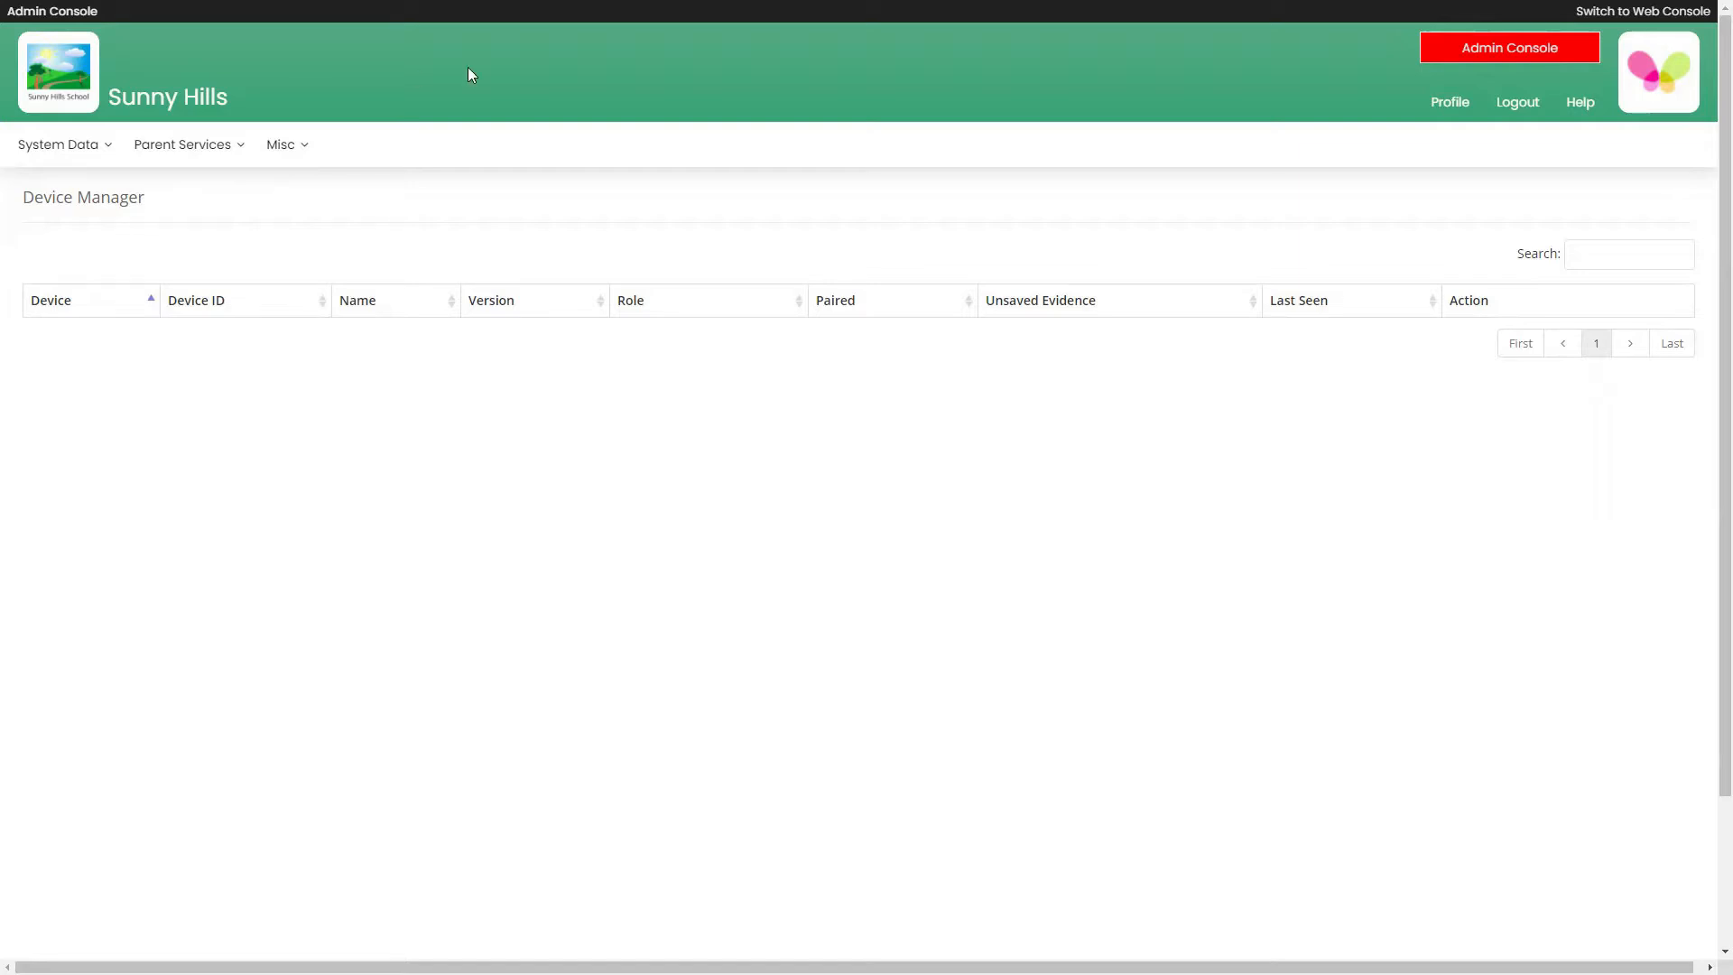
# - Open the group sets page within the groups data and create a group set named Classes
pyautogui.click(62, 146)
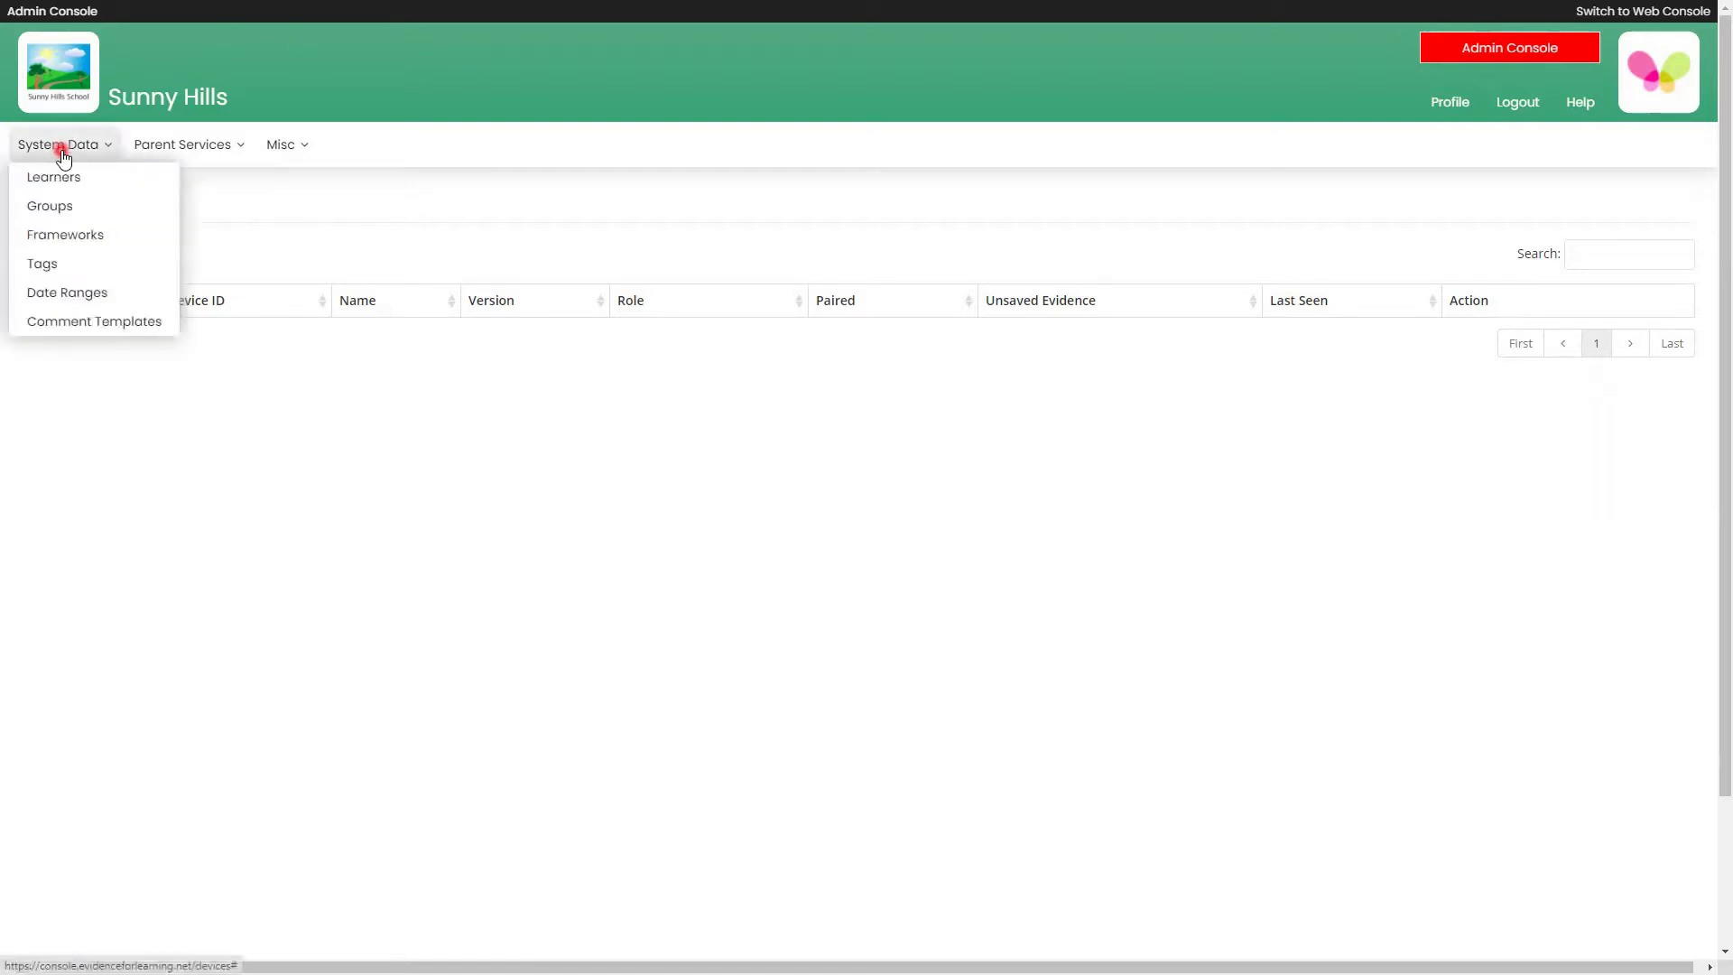
pyautogui.click(119, 214)
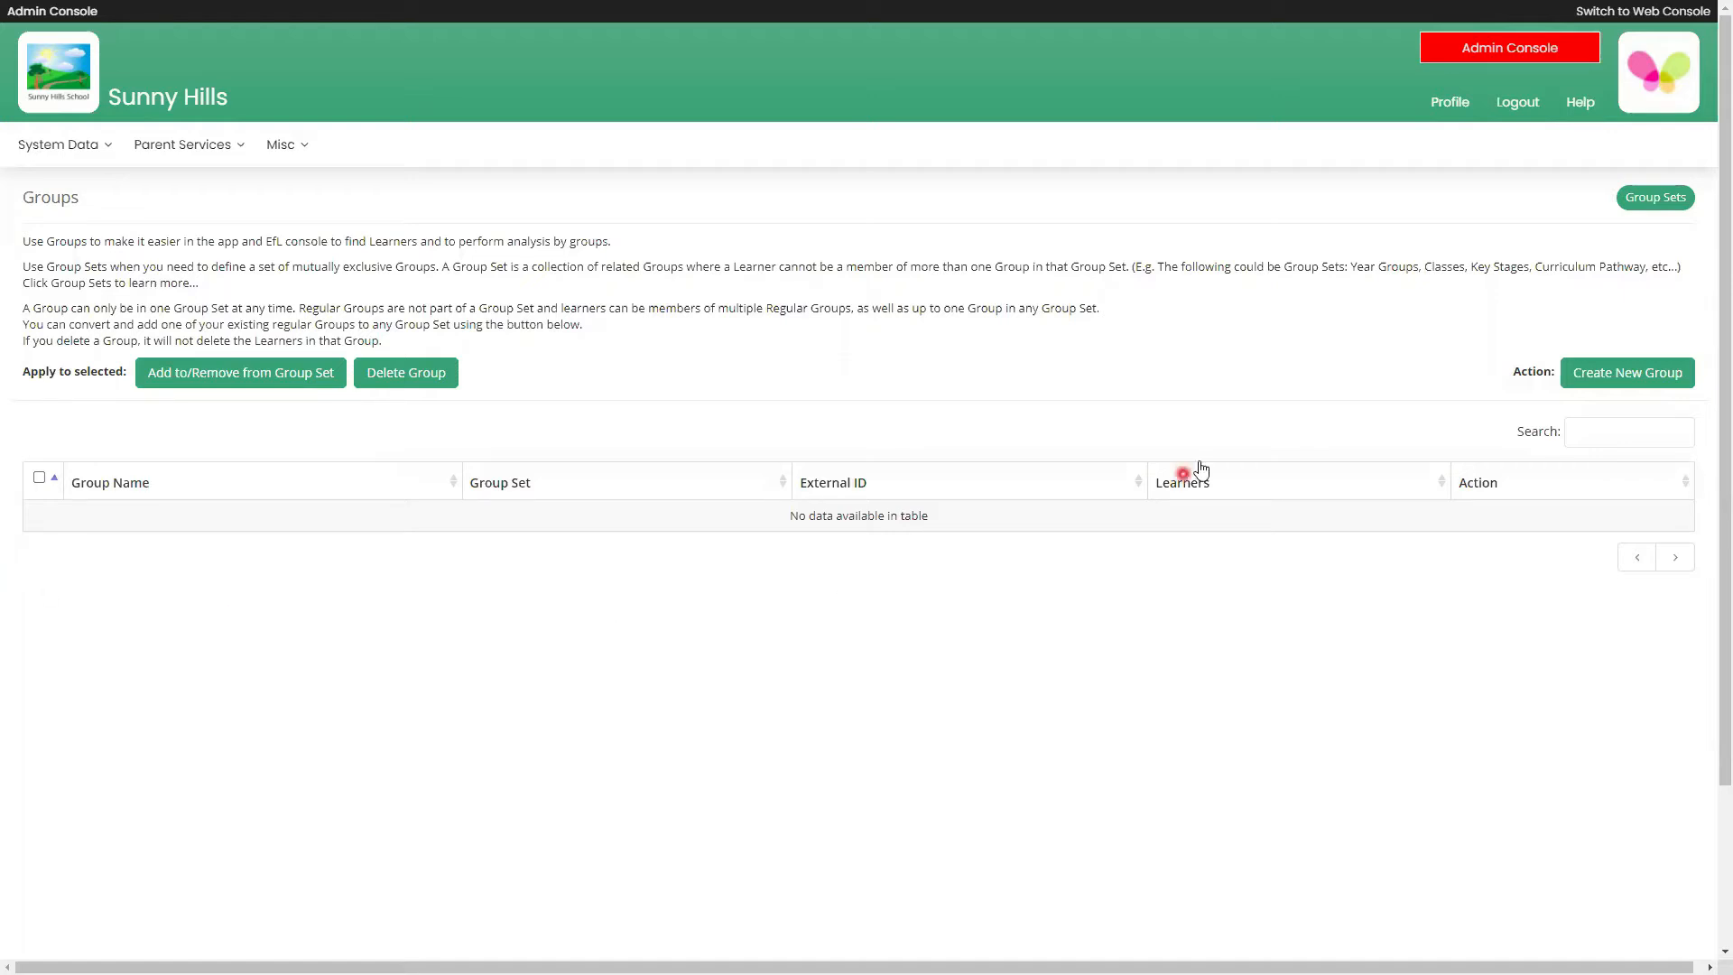
pyautogui.click(1677, 215)
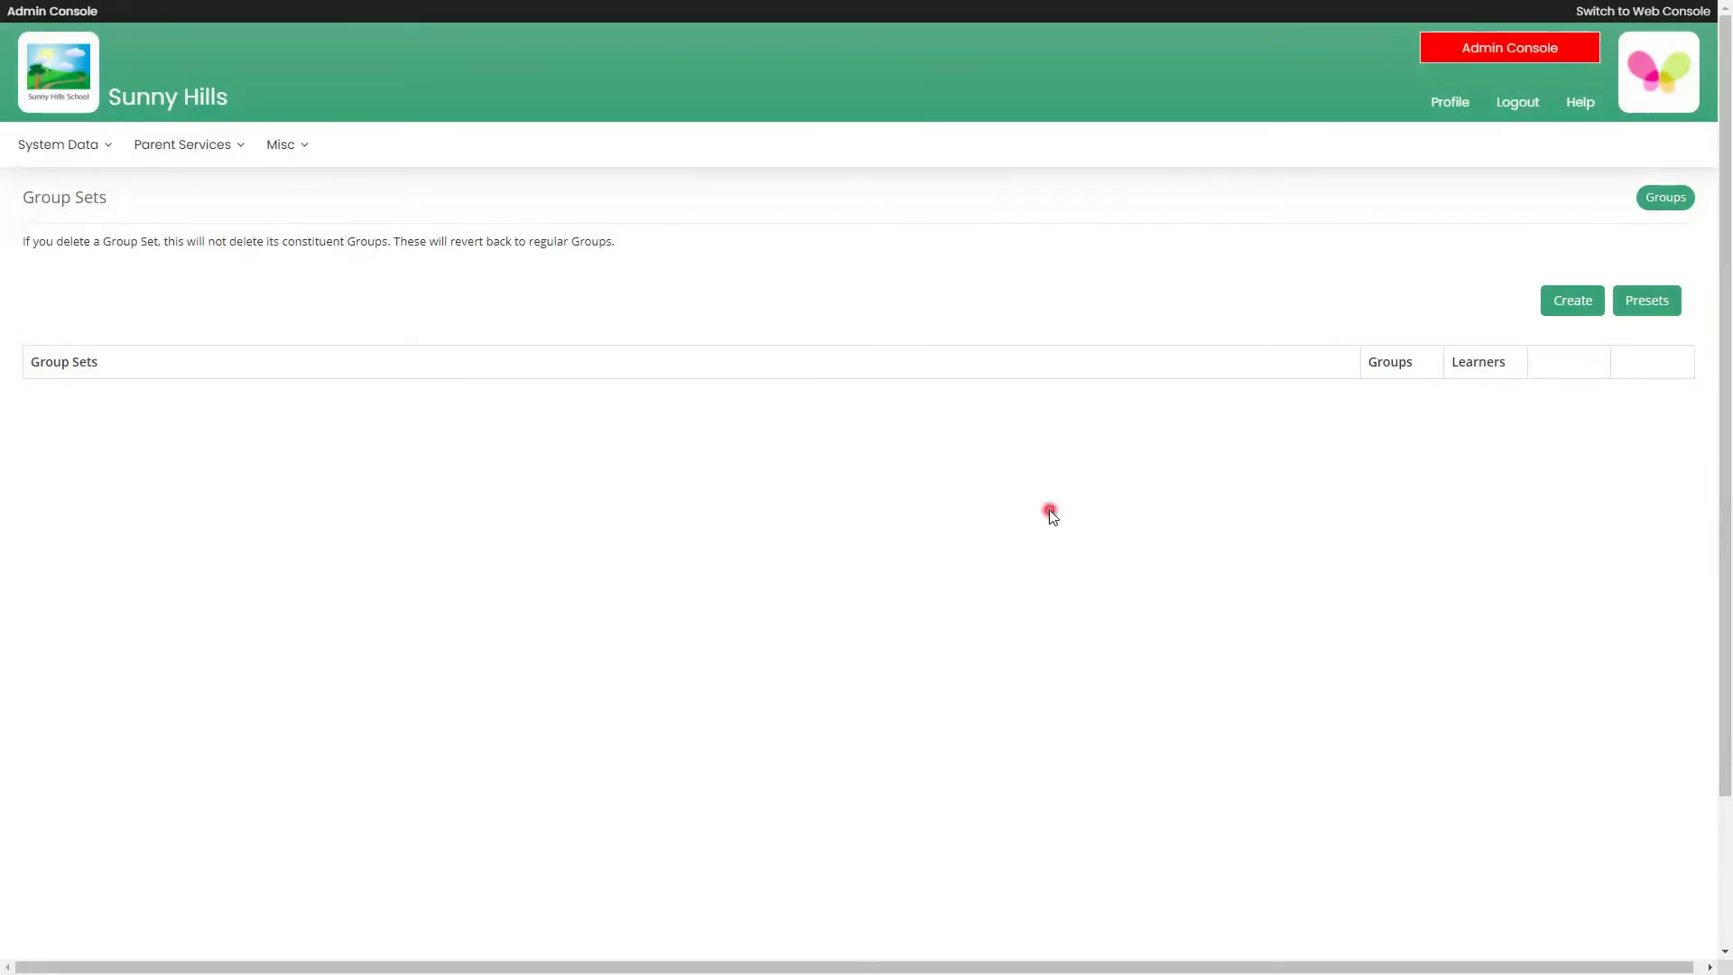
pyautogui.click(1579, 307)
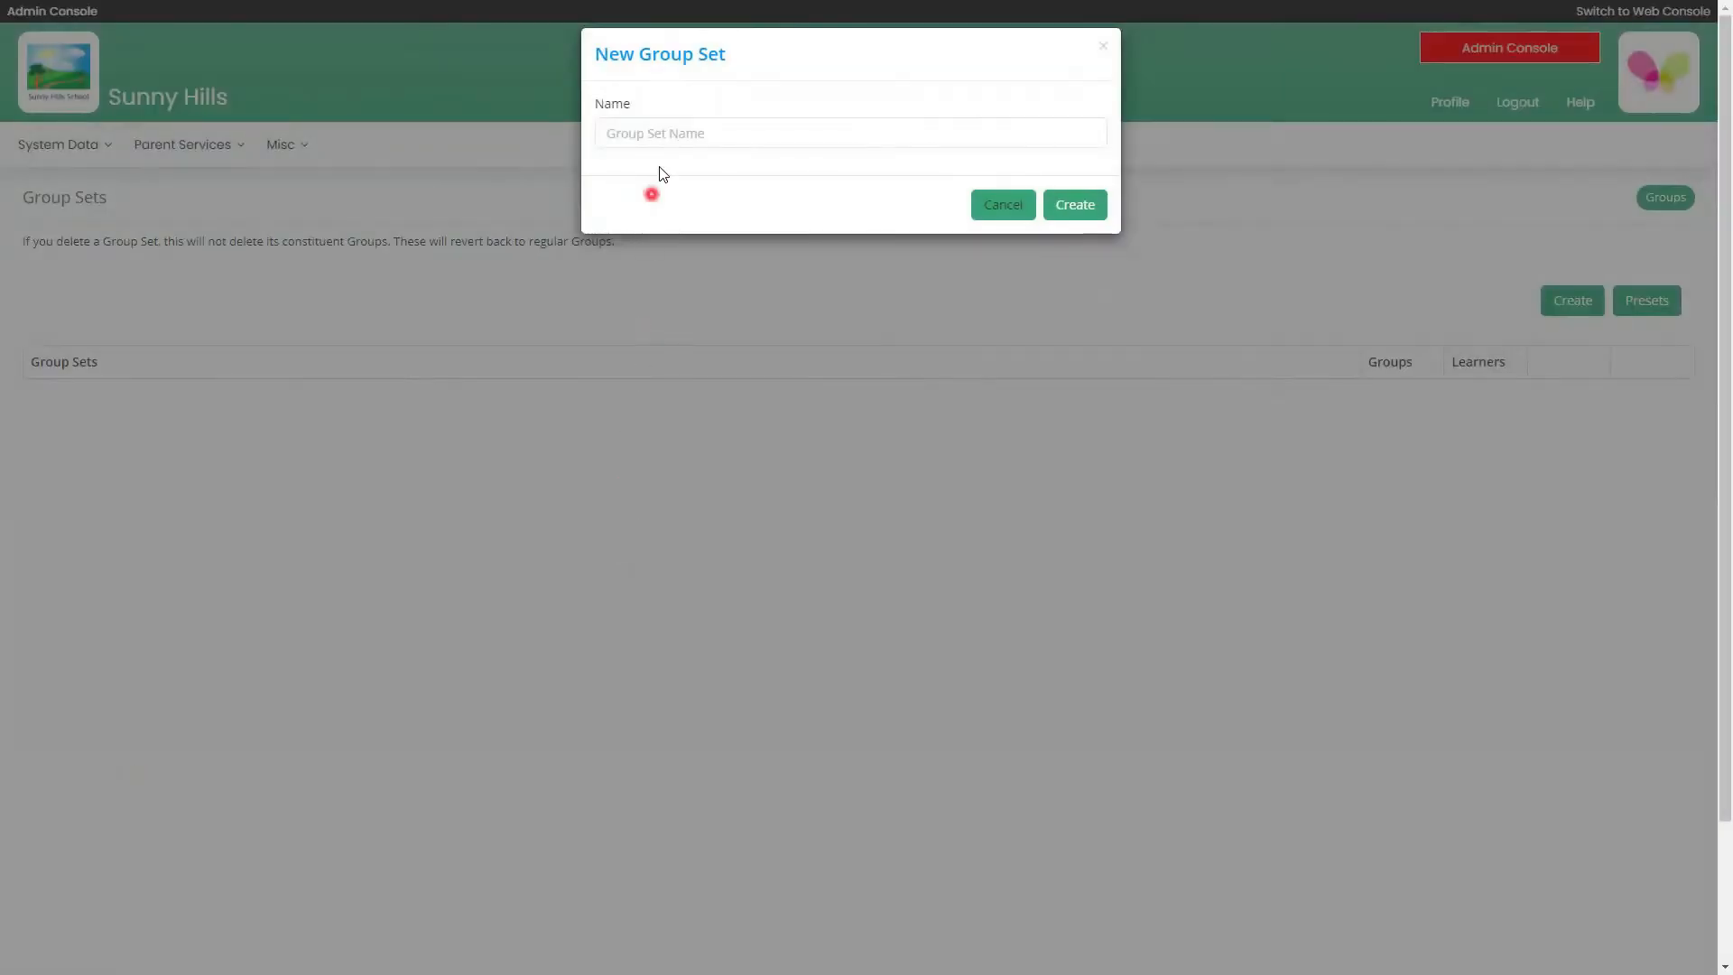
pyautogui.click(673, 134)
pyautogui.write('Classes')
pyautogui.click(1101, 206)
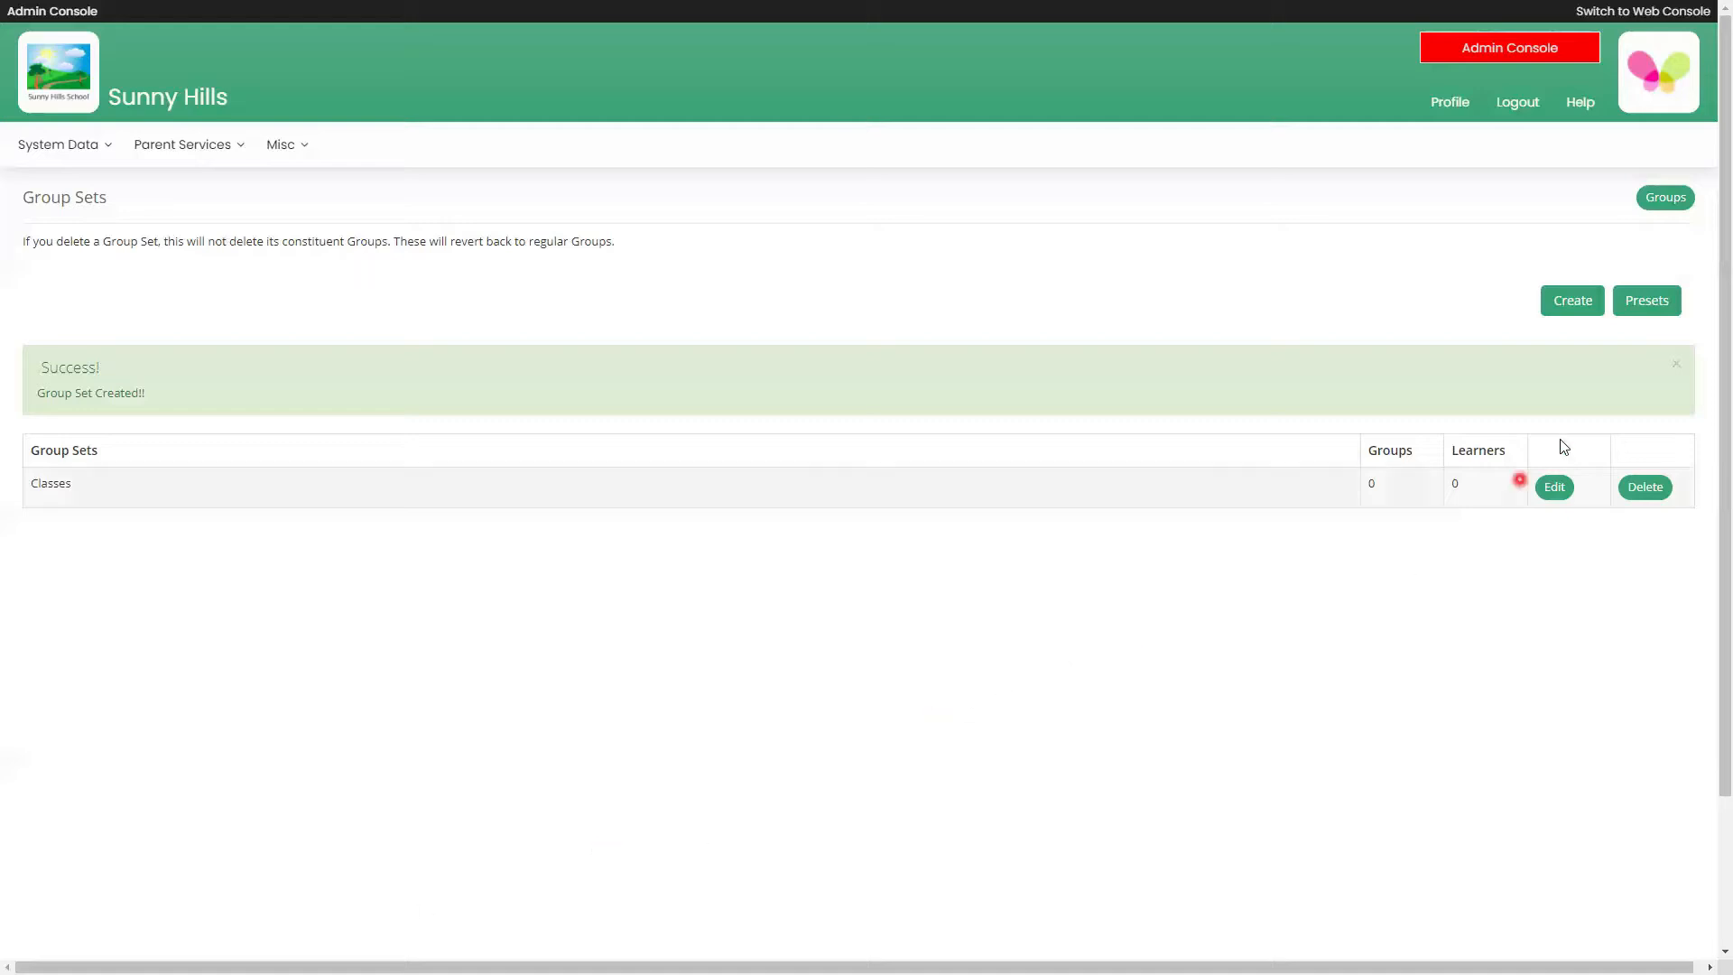
# - Create another group set named Years
pyautogui.click(1591, 312)
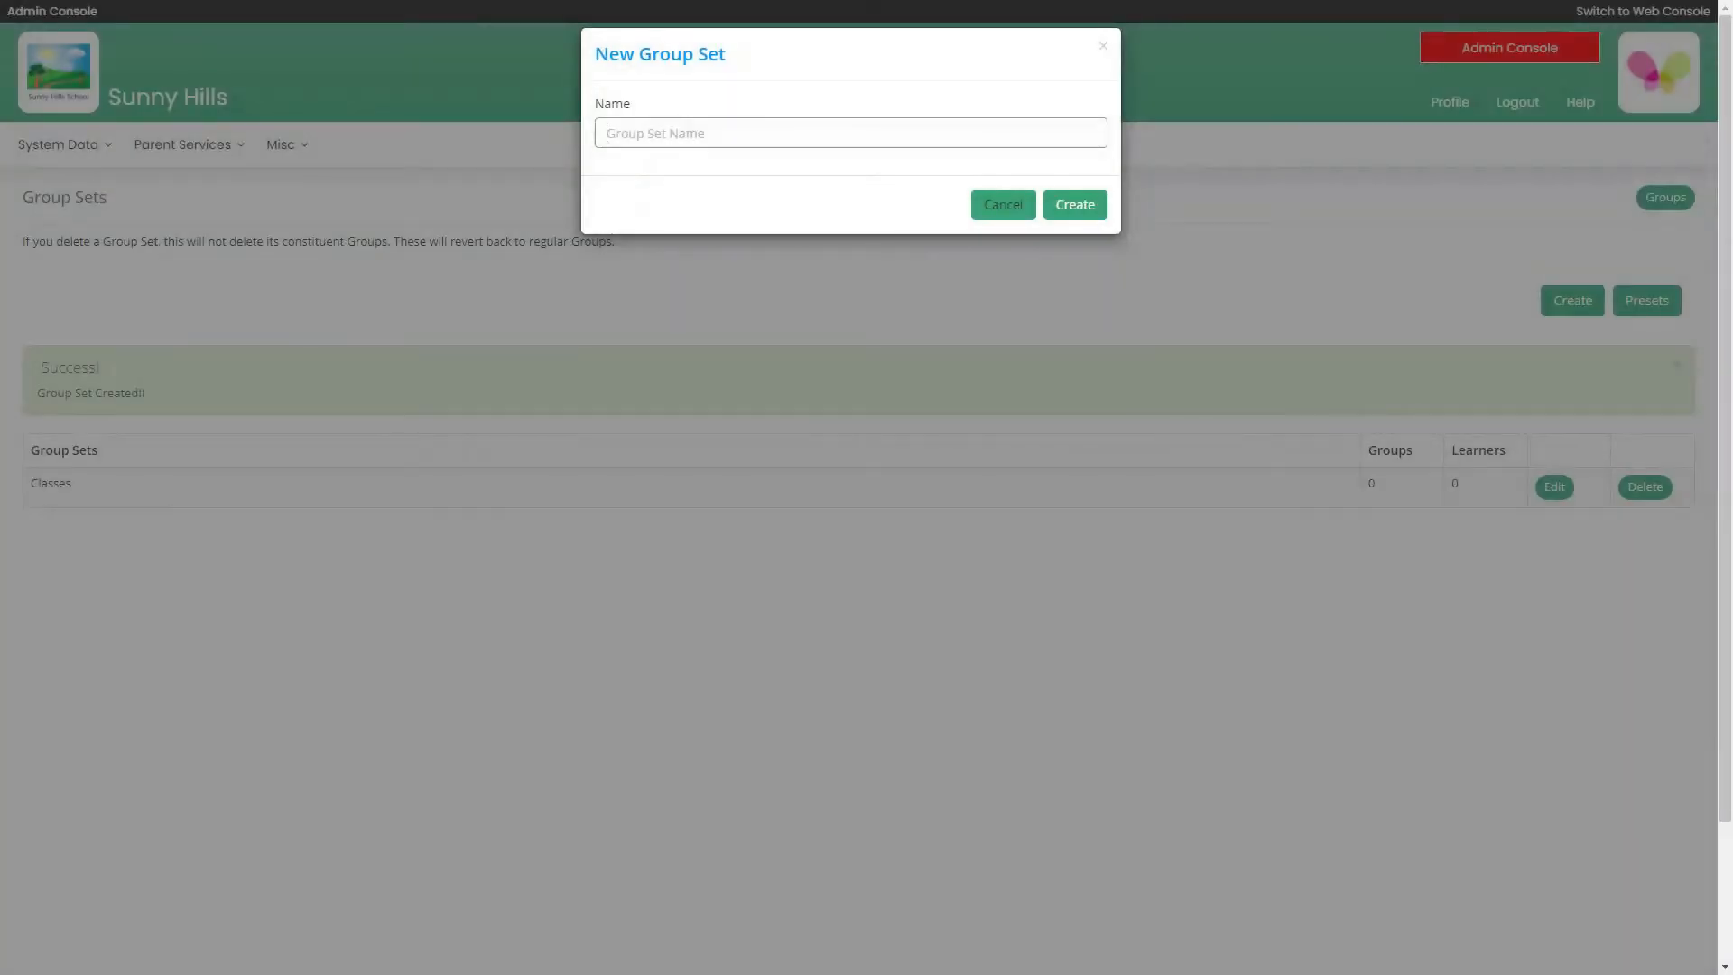
pyautogui.click(746, 134)
pyautogui.write('Years')
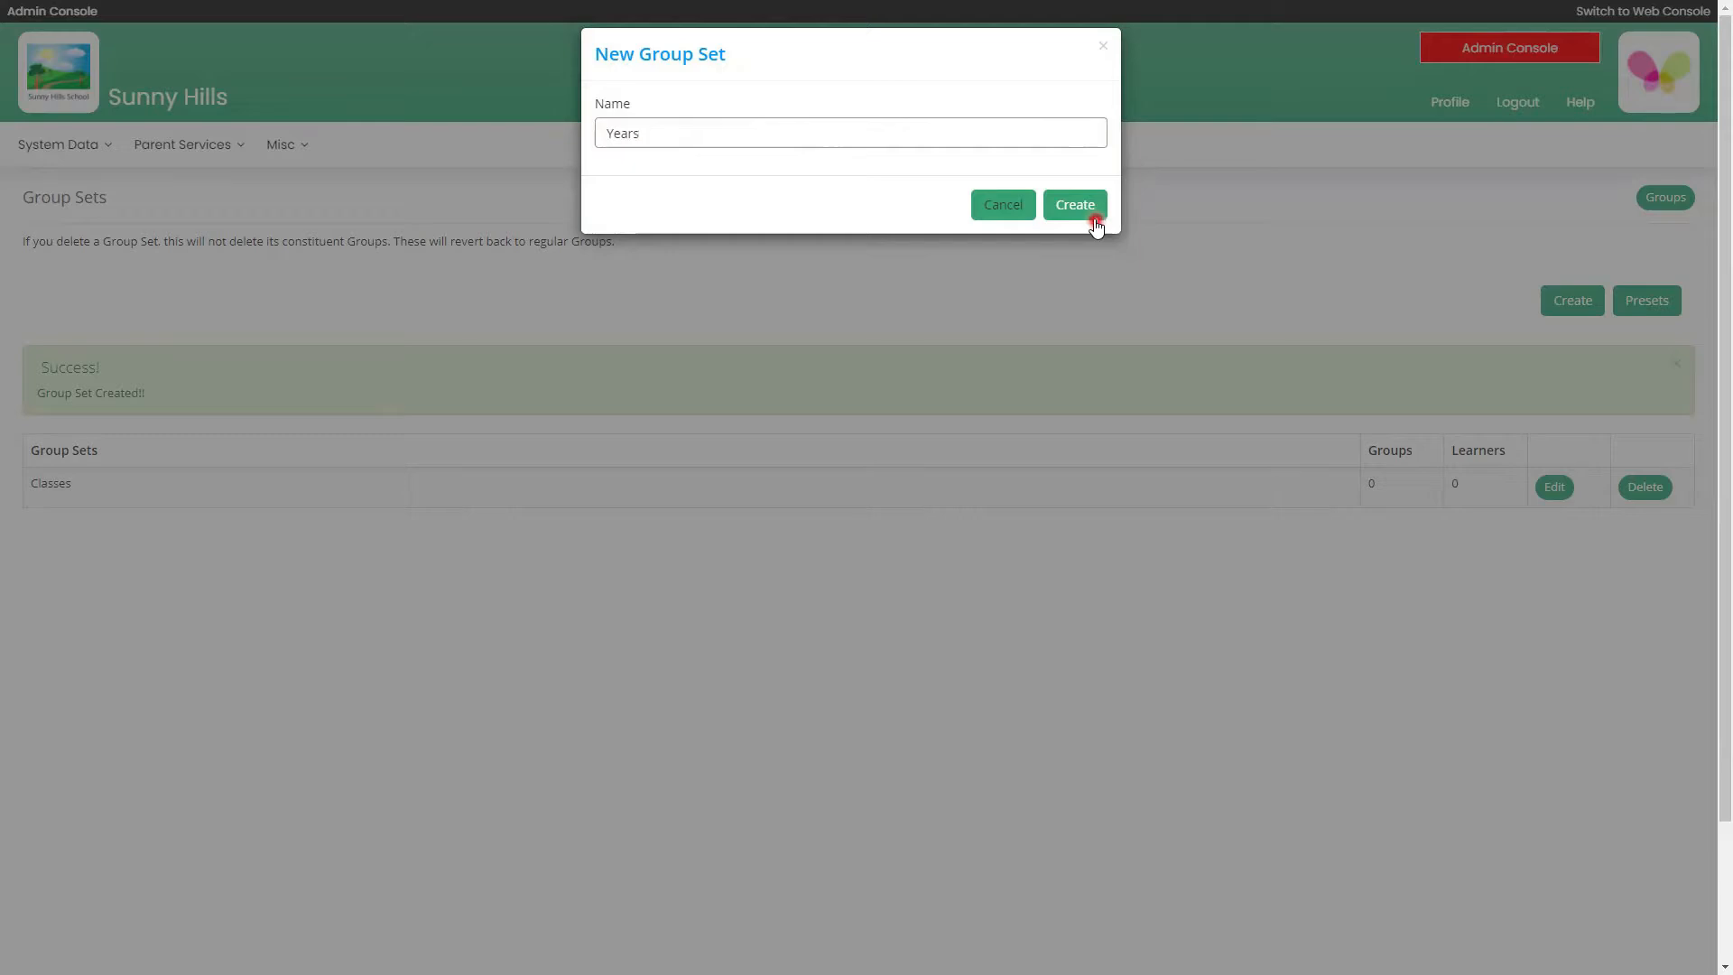
pyautogui.click(1076, 205)
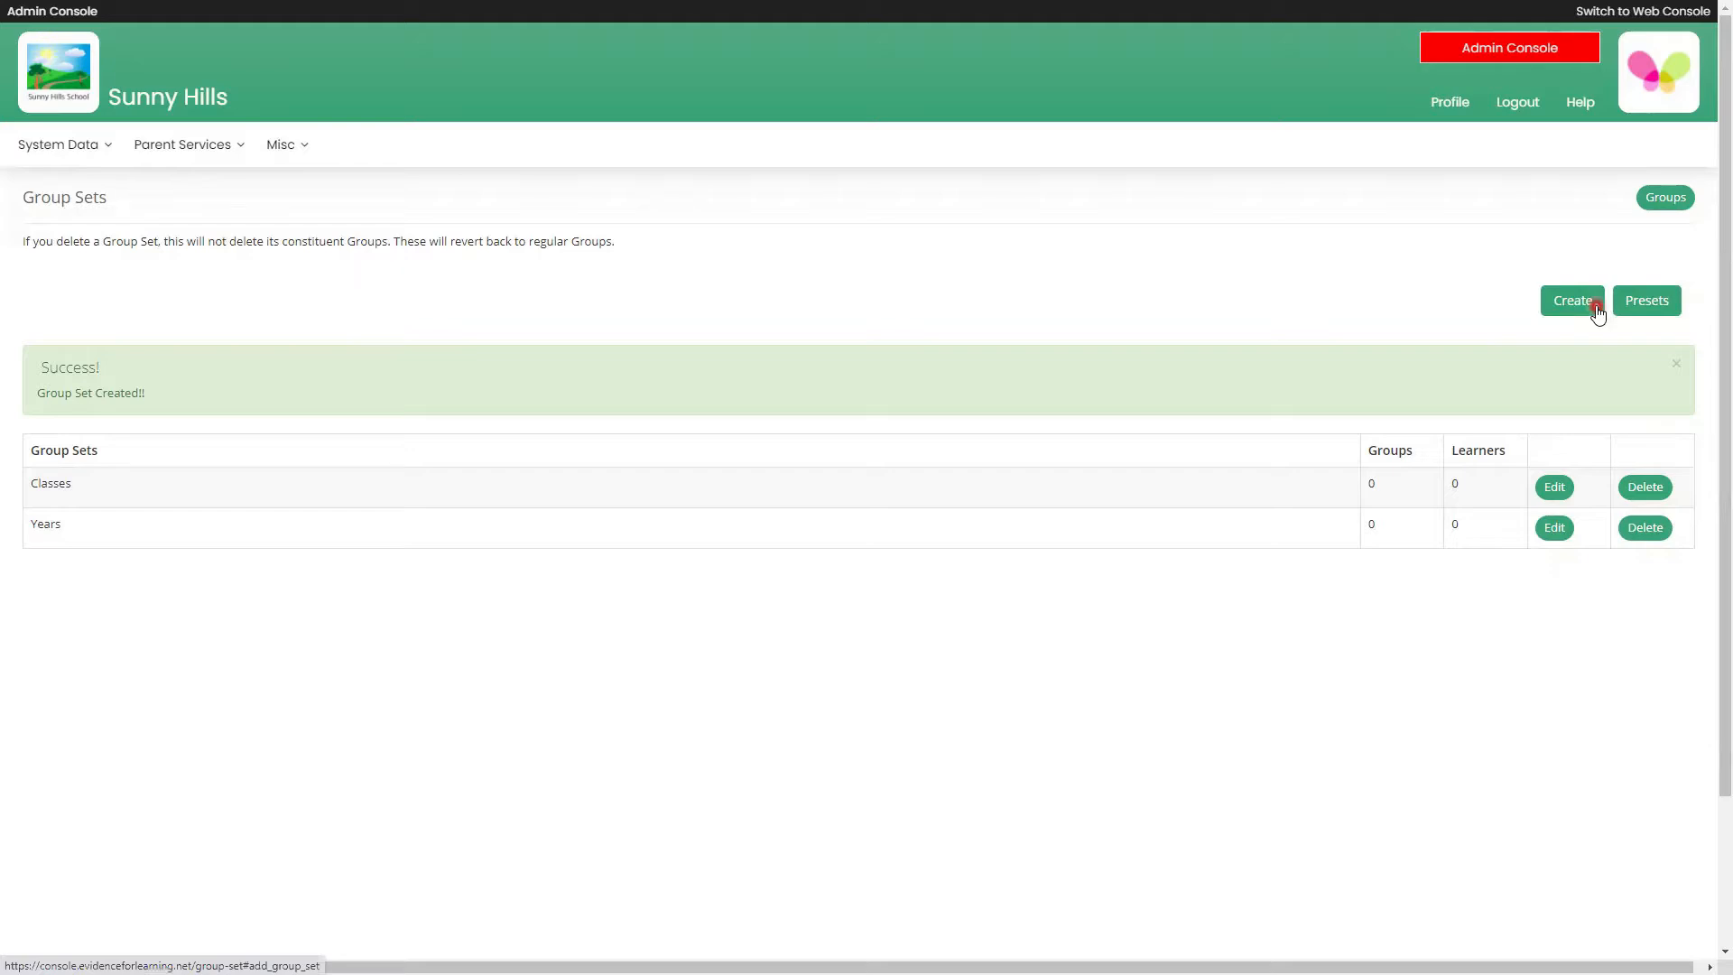
# - Create a third group set named Pathways
pyautogui.click(1597, 313)
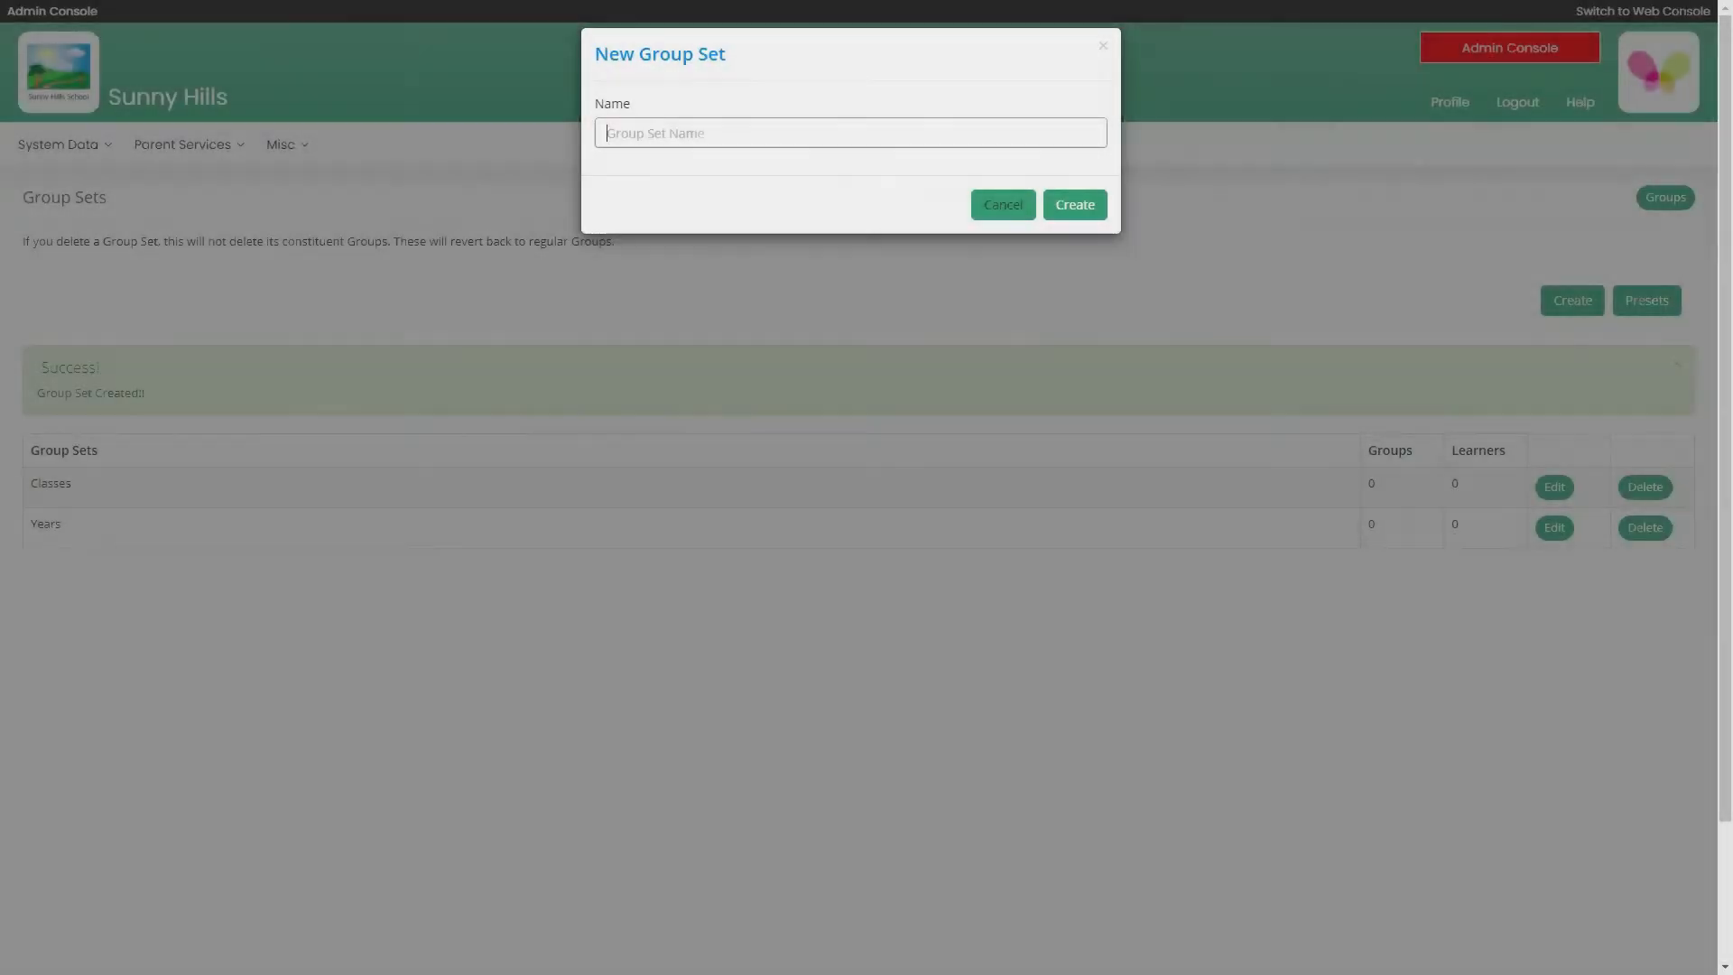
pyautogui.click(697, 137)
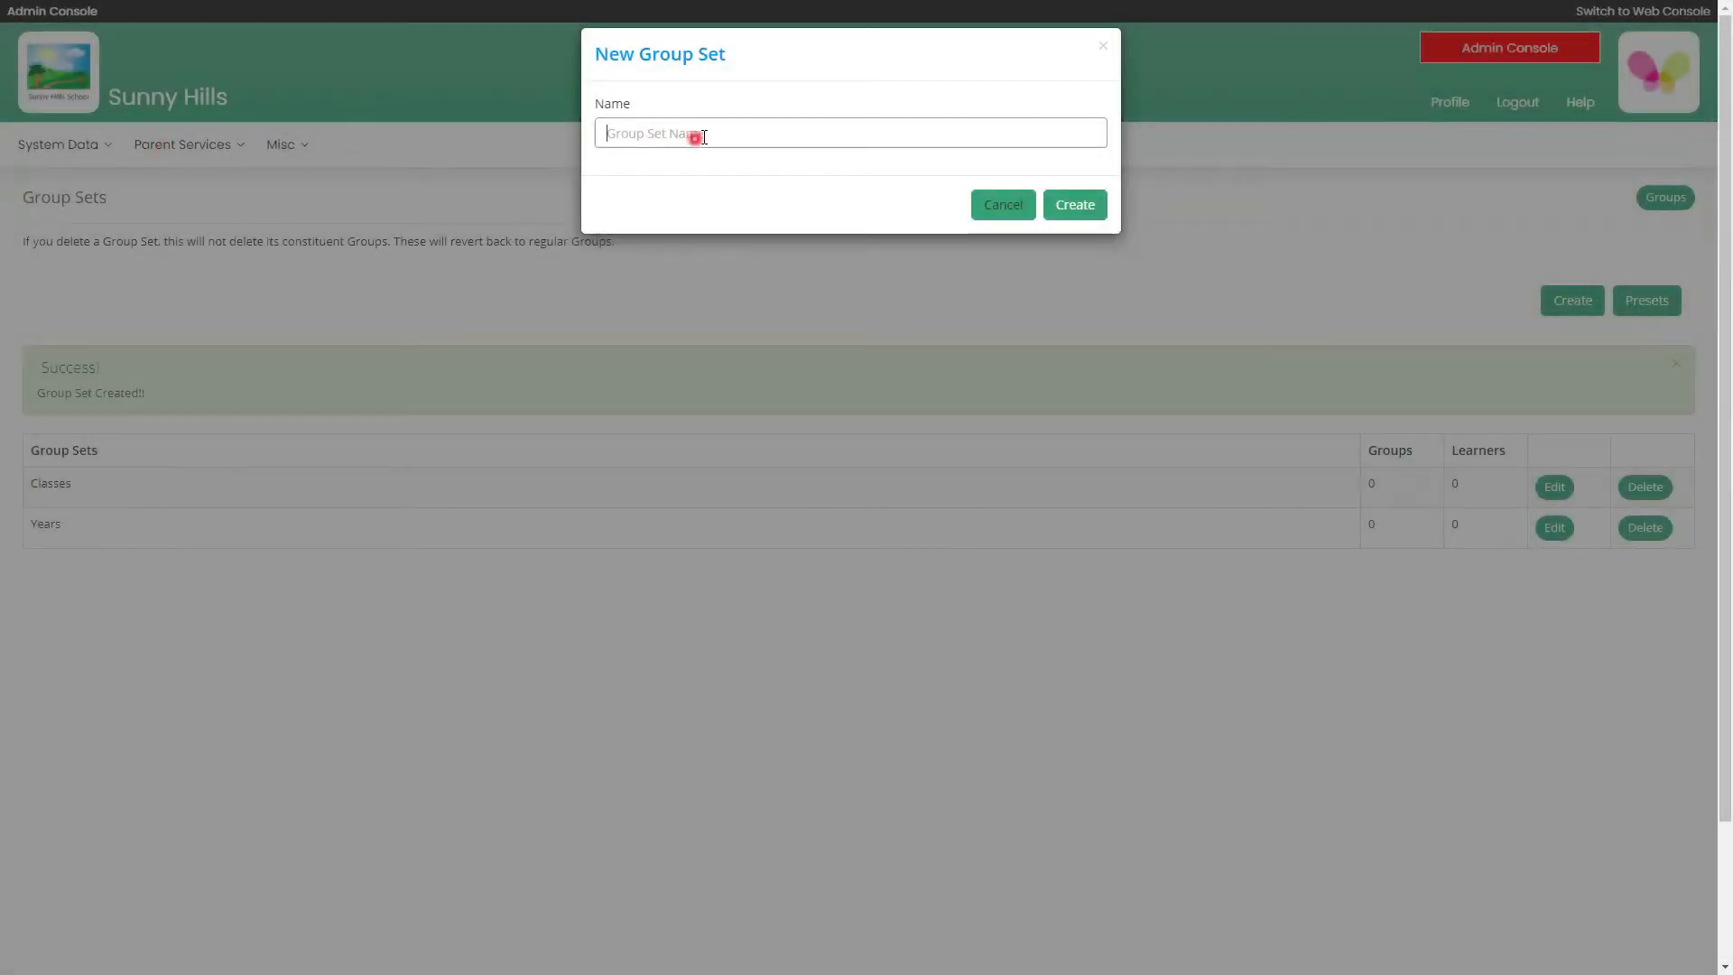
pyautogui.write('Pathways')
pyautogui.click(1095, 225)
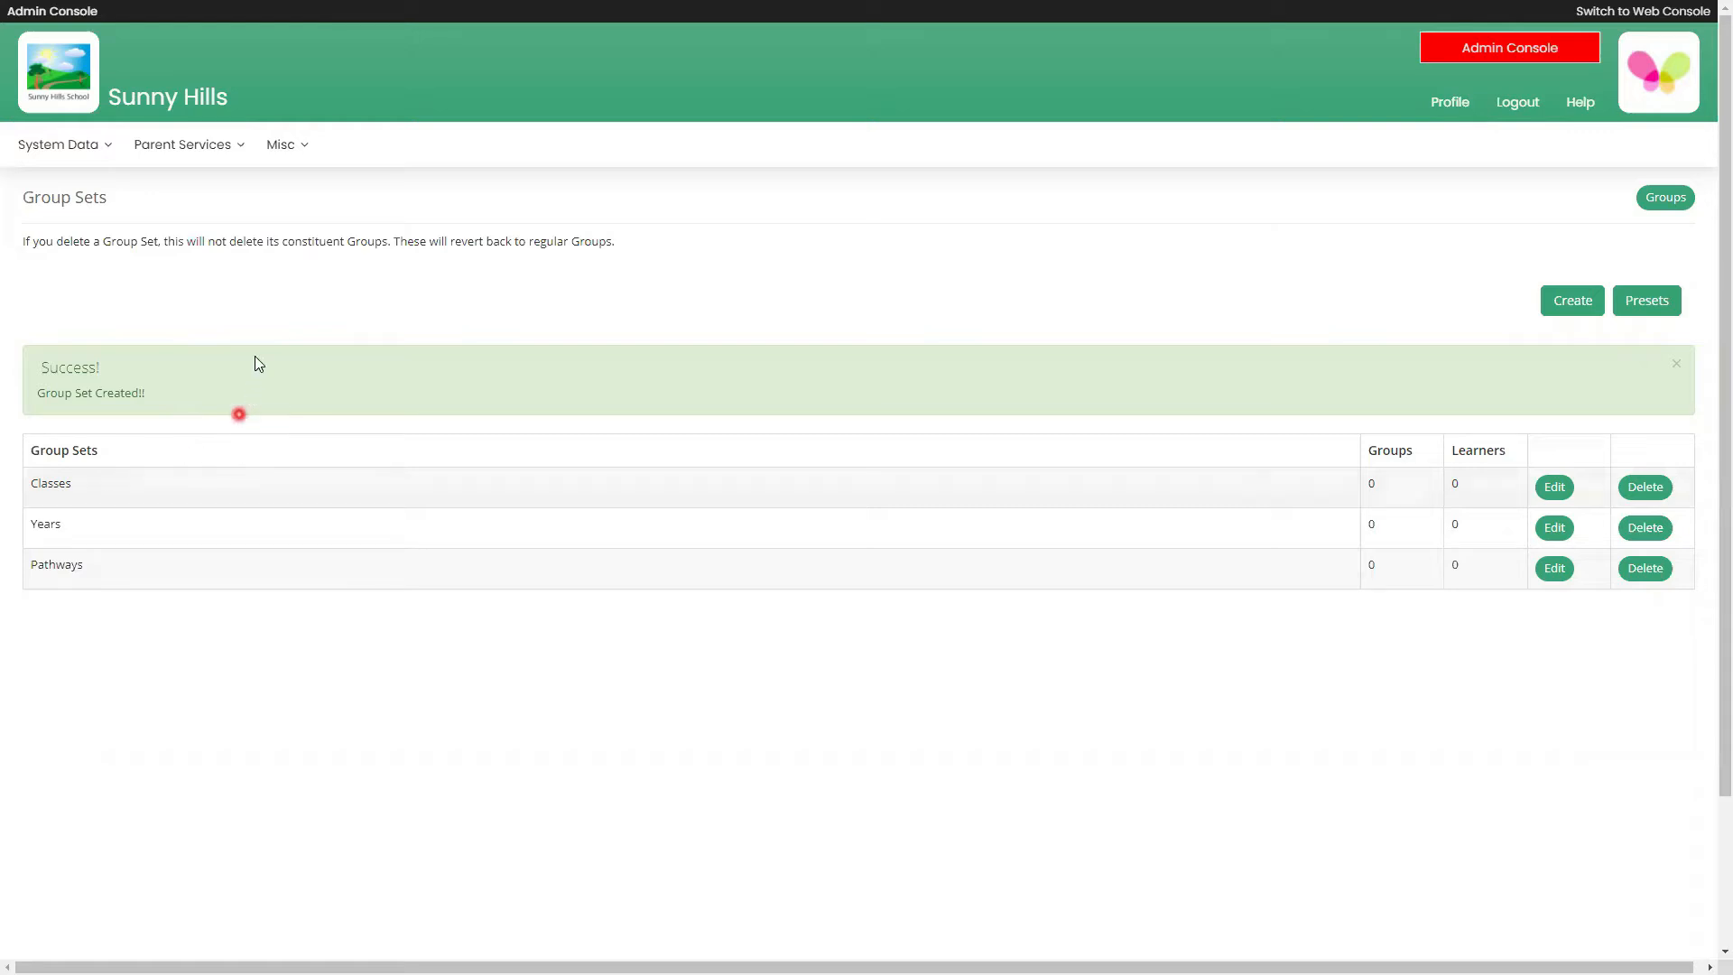
# - Go to the Learners data and export the learners to a spreadsheet without including archived learners
pyautogui.click(100, 155)
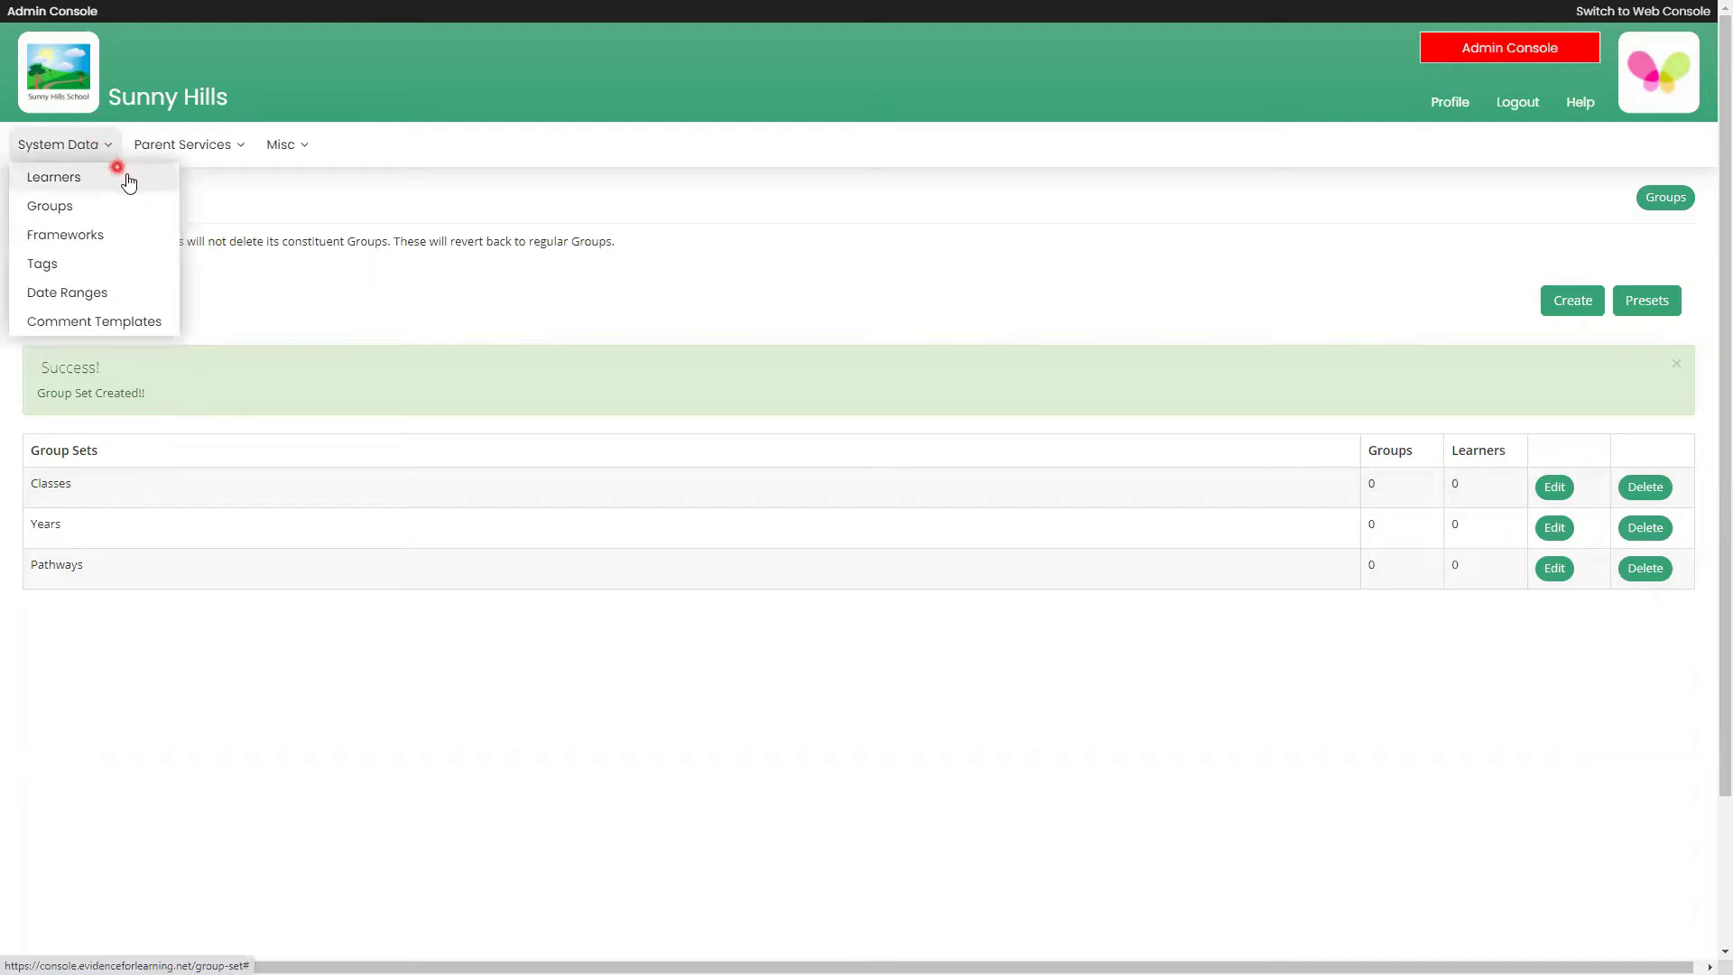
pyautogui.click(133, 185)
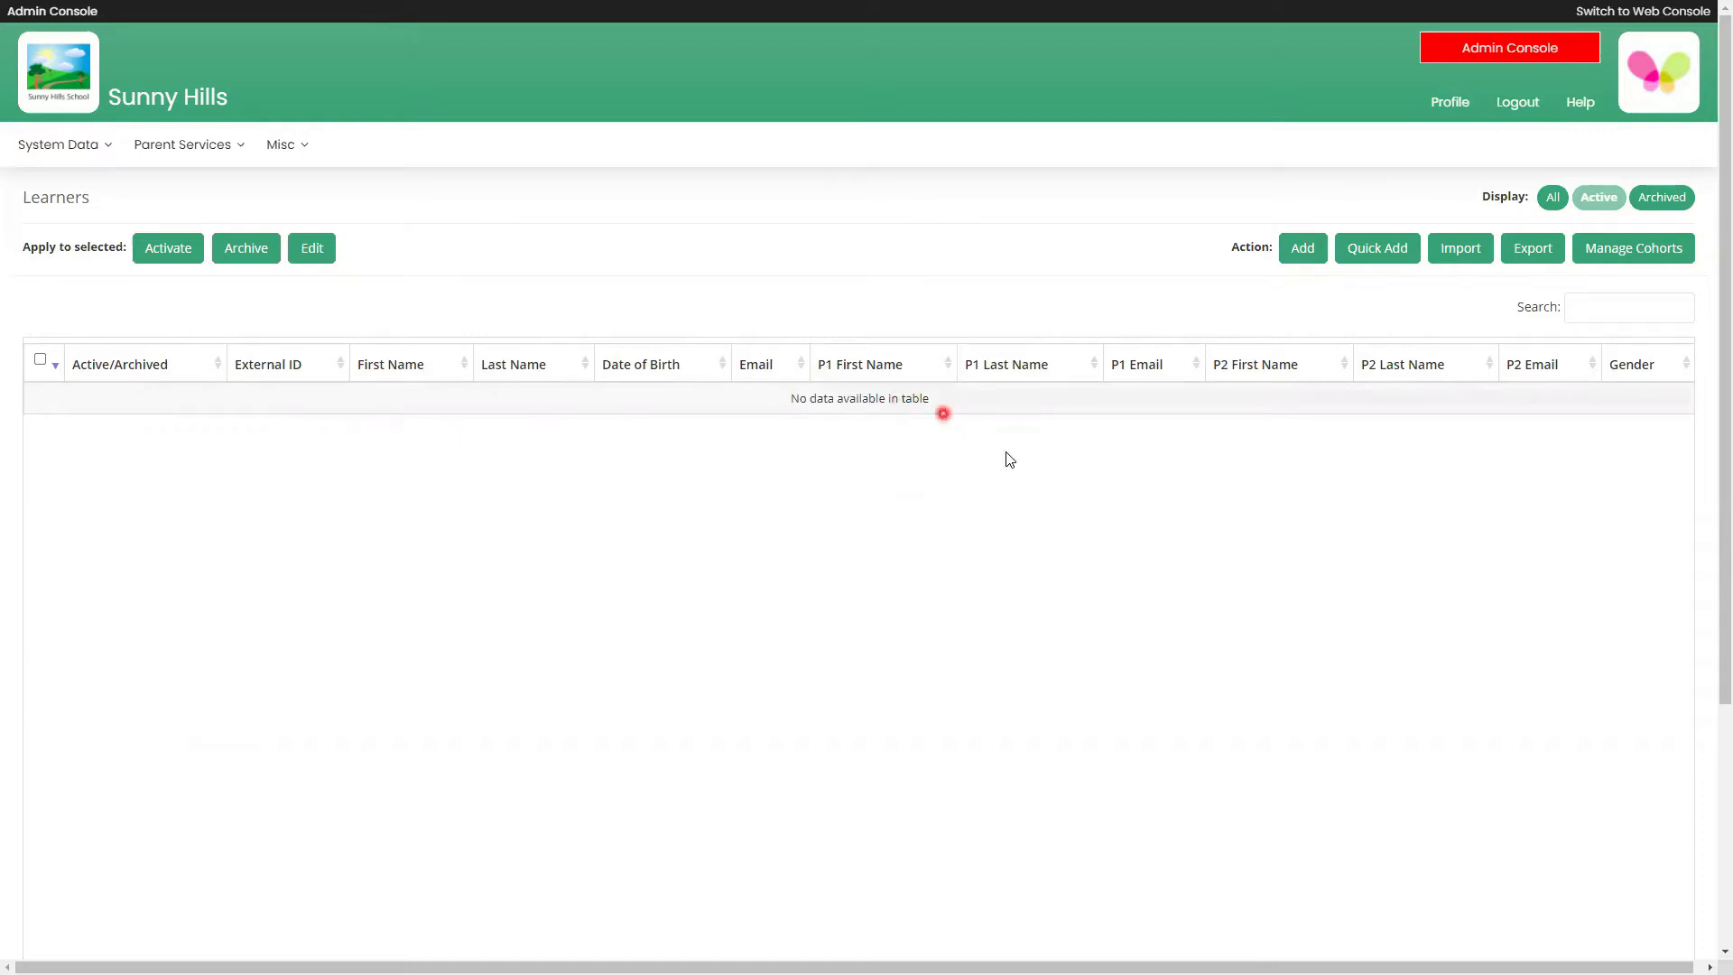
pyautogui.click(1556, 264)
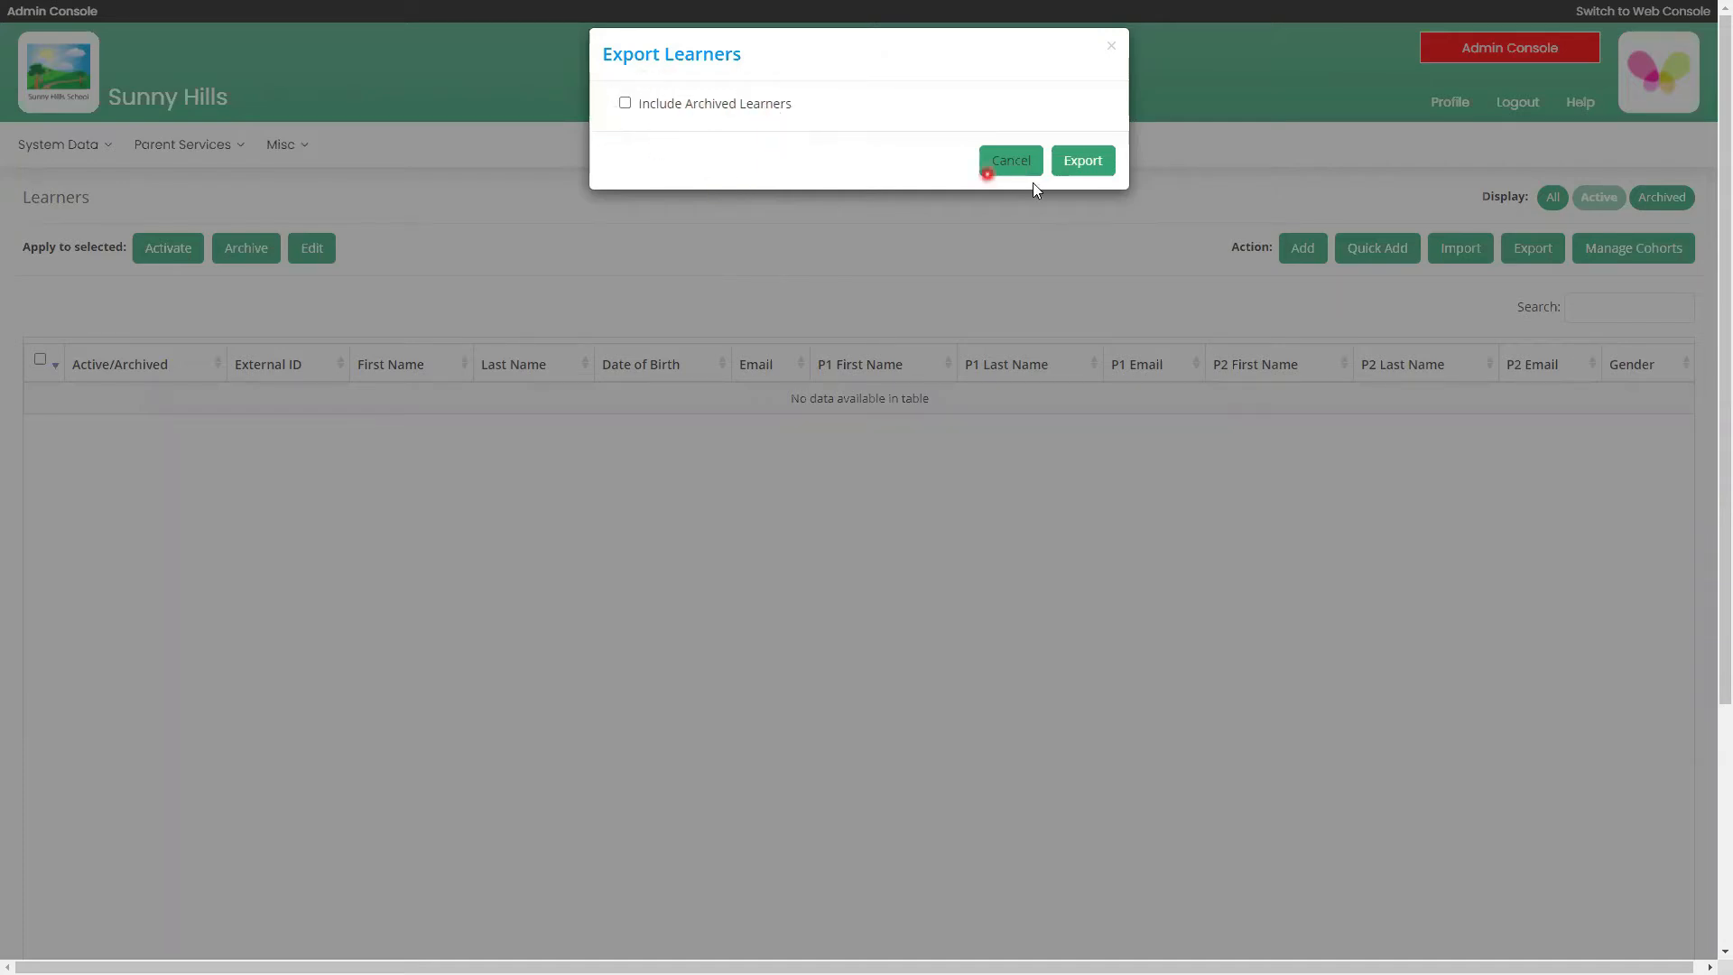
pyautogui.click(1108, 174)
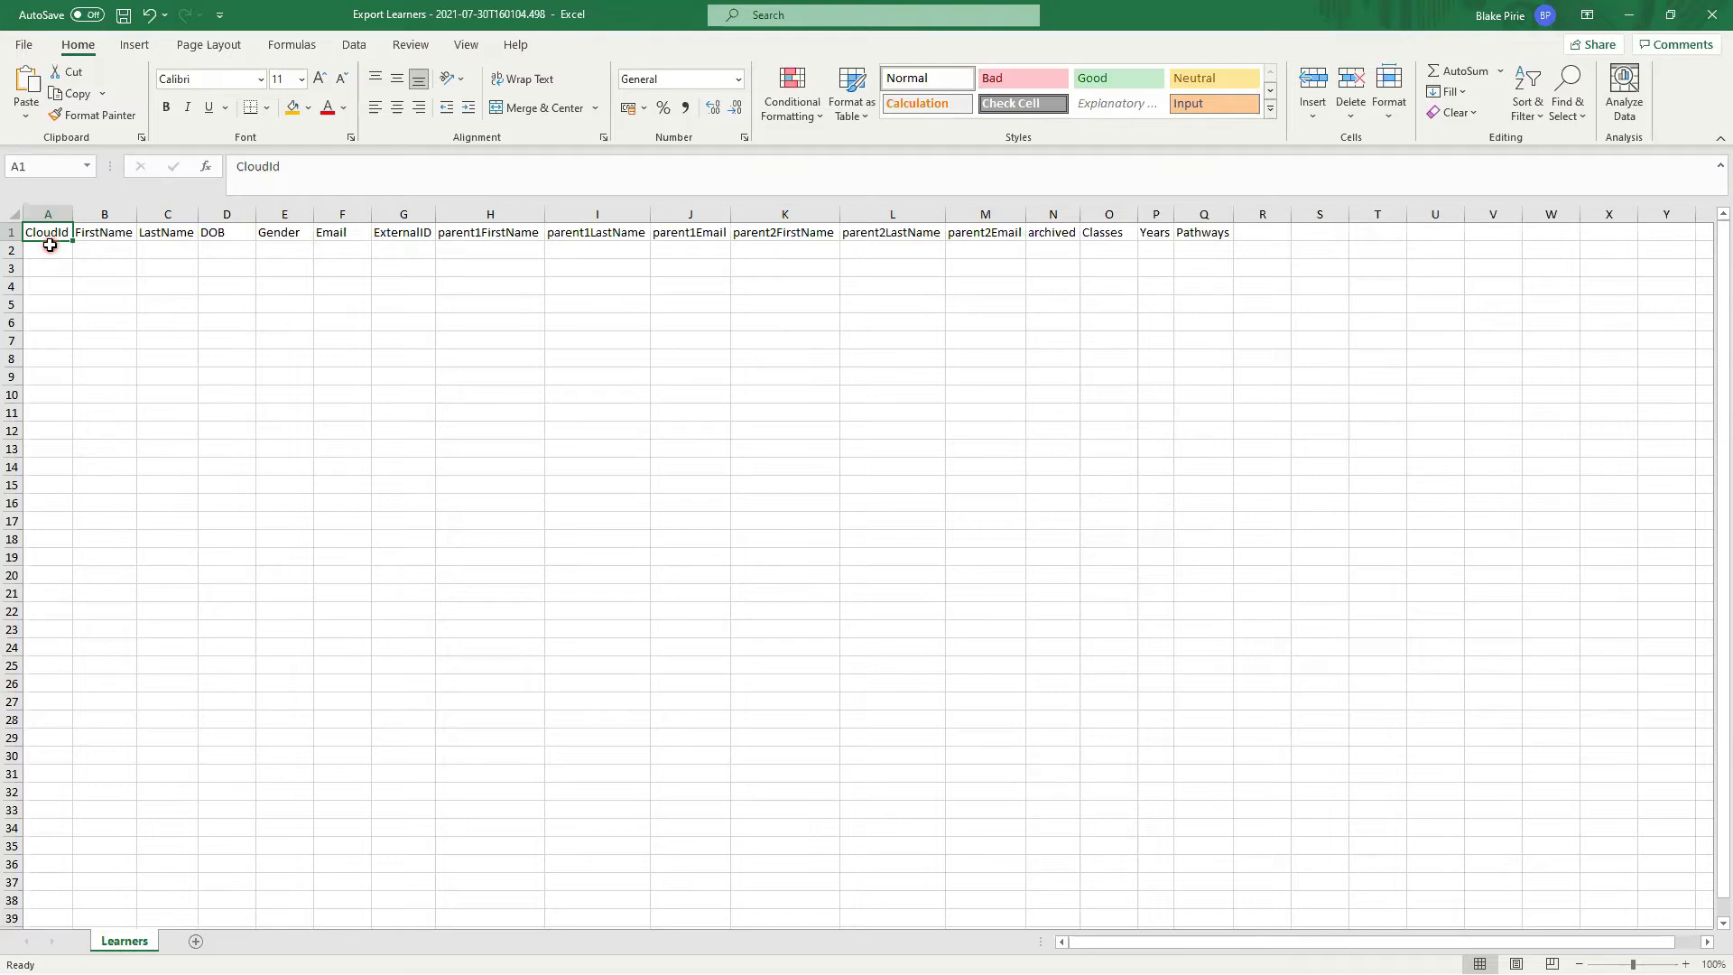
pyautogui.moveTo(49, 246); pyautogui.dragTo(46, 546)
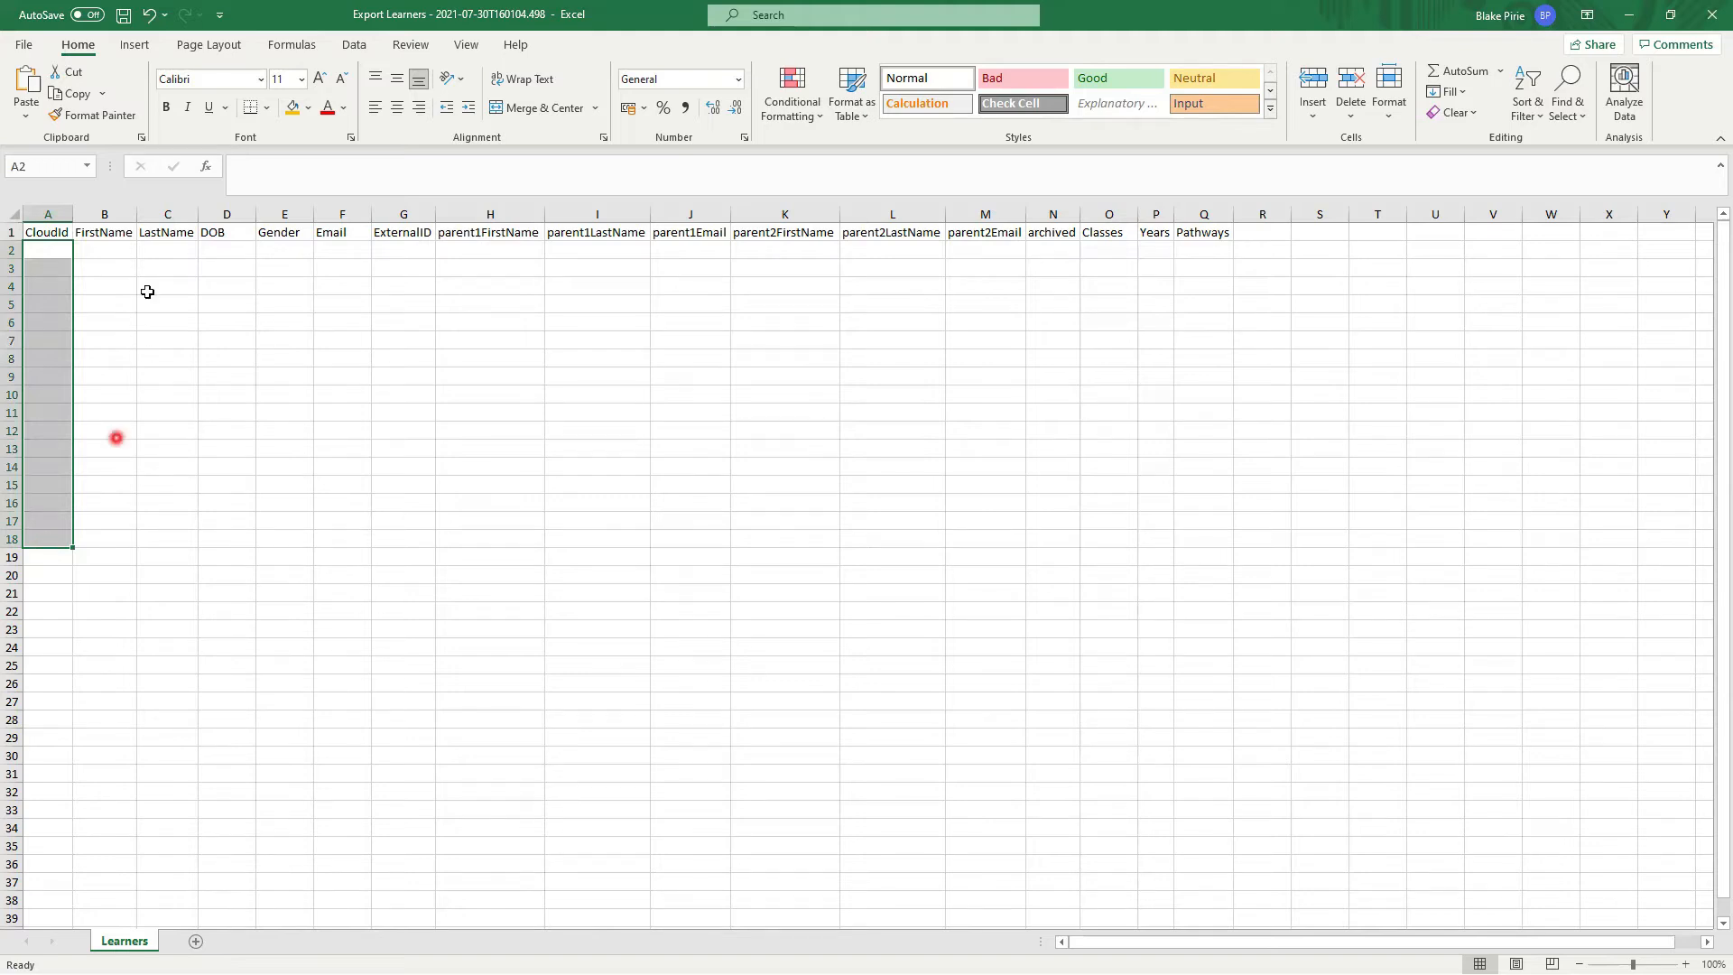
pyautogui.click(99, 261)
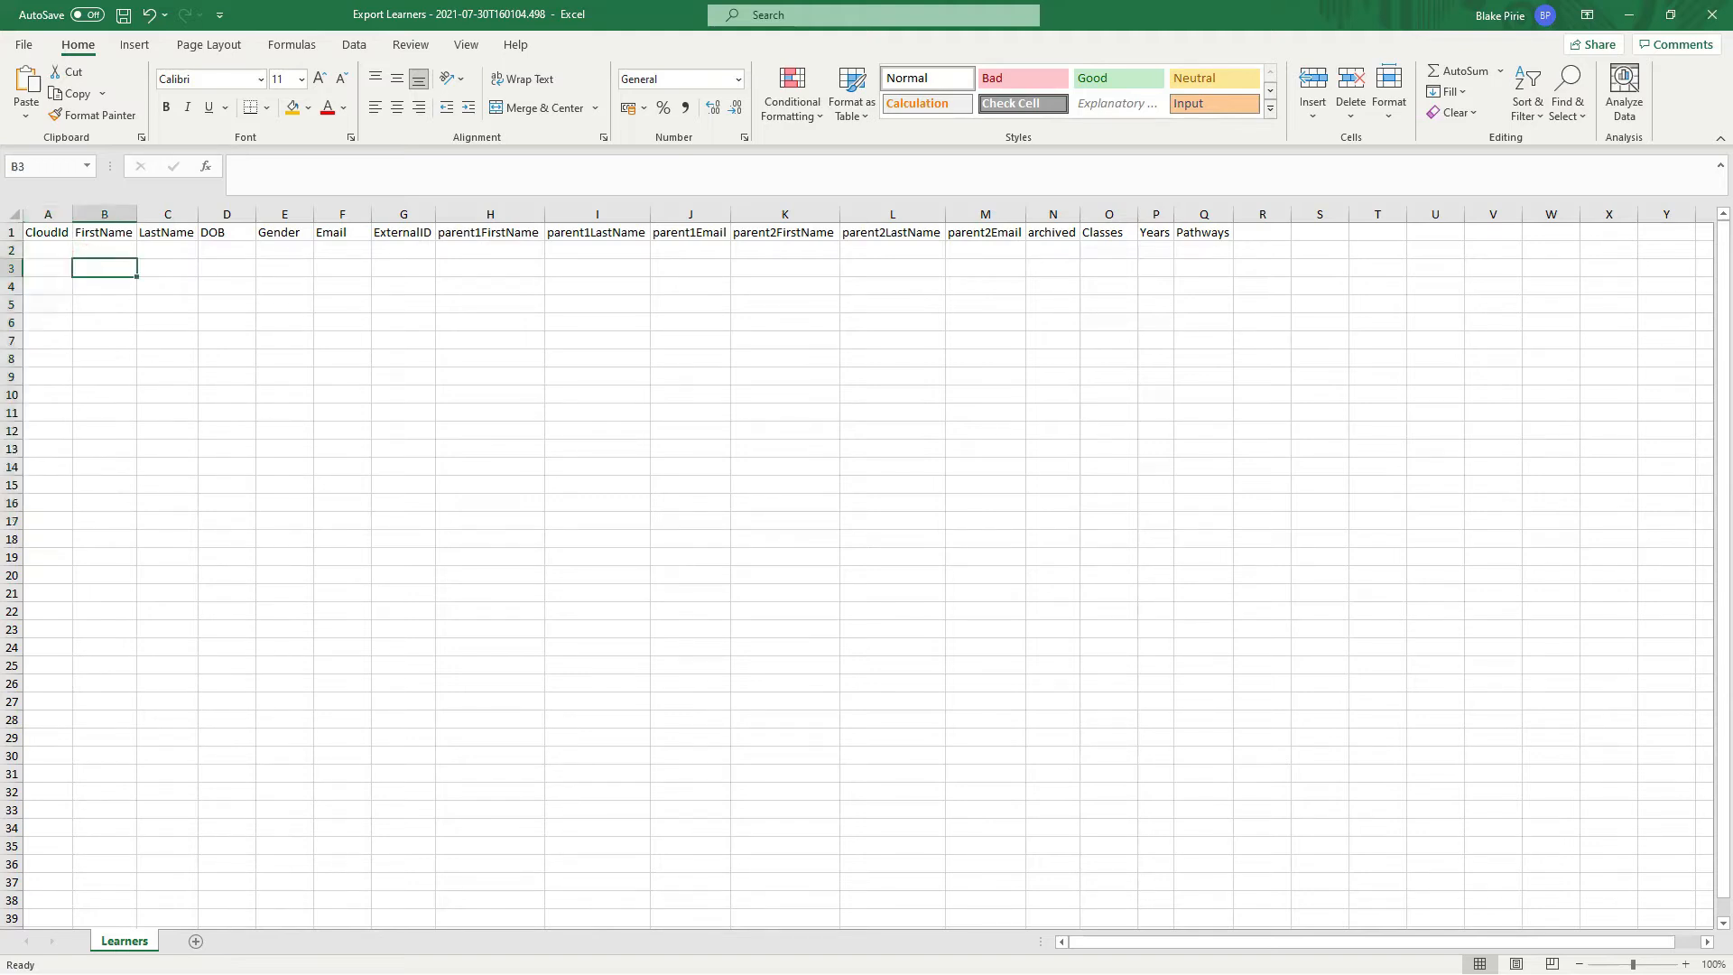
pyautogui.click(11, 251)
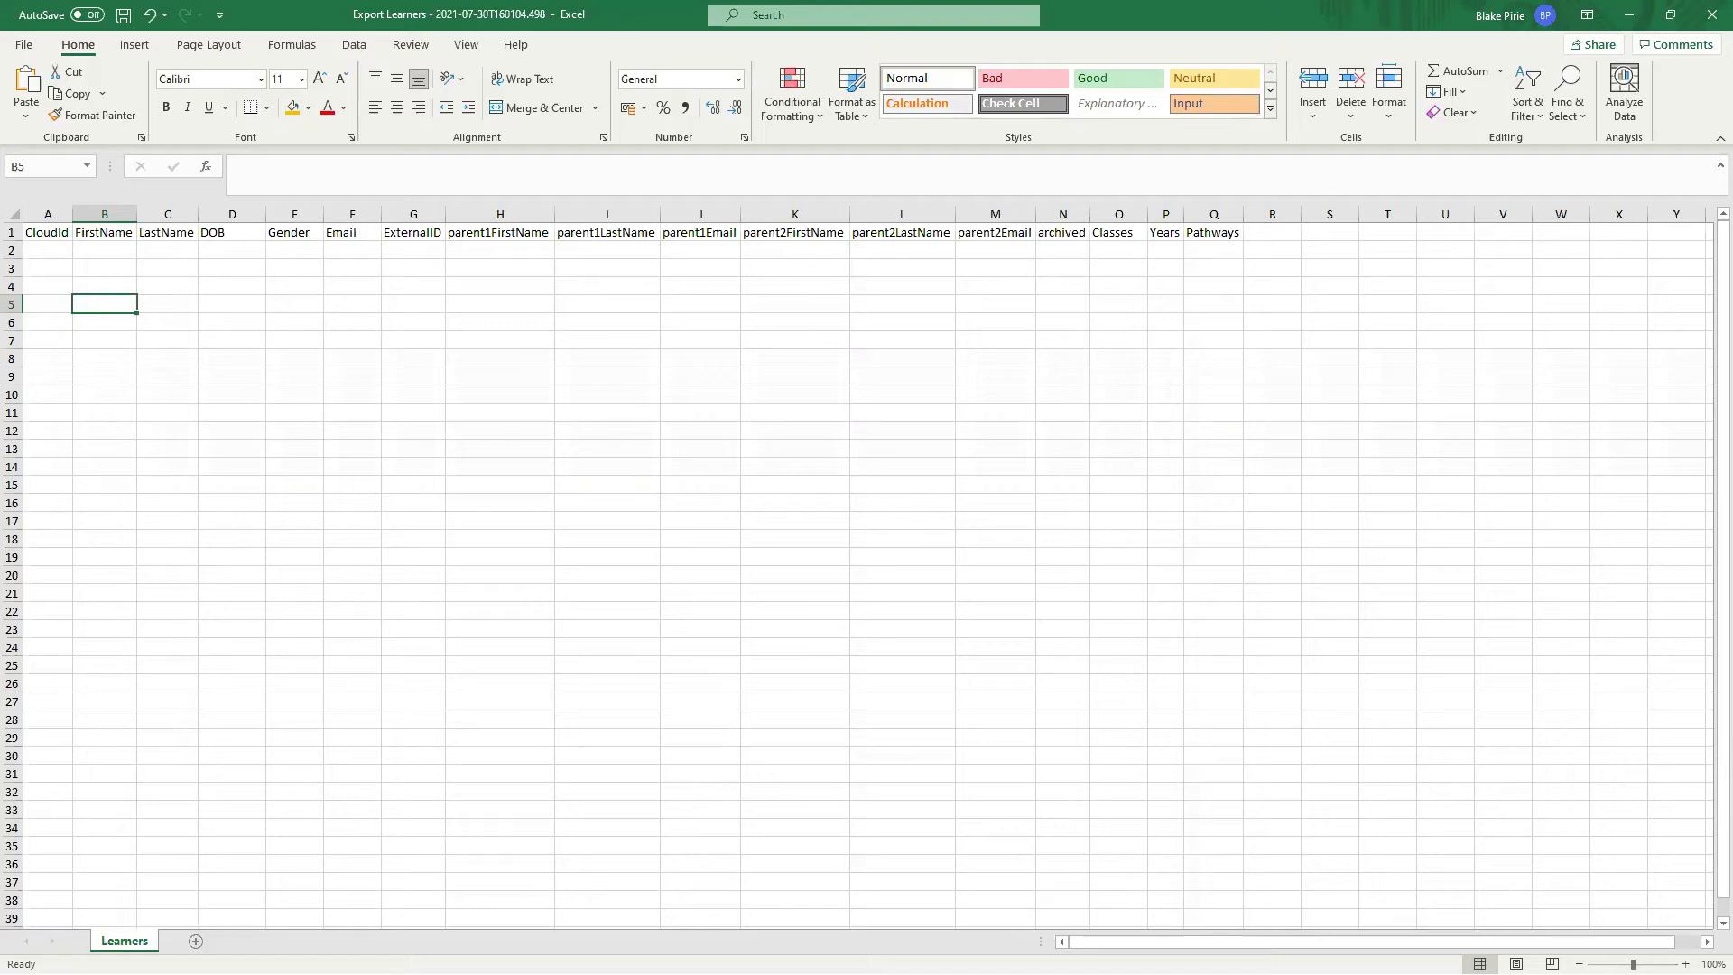
# - Enter the first learner's first name, last name and date of birth in row 2, leaving the CloudId cell empty
pyautogui.click(124, 248)
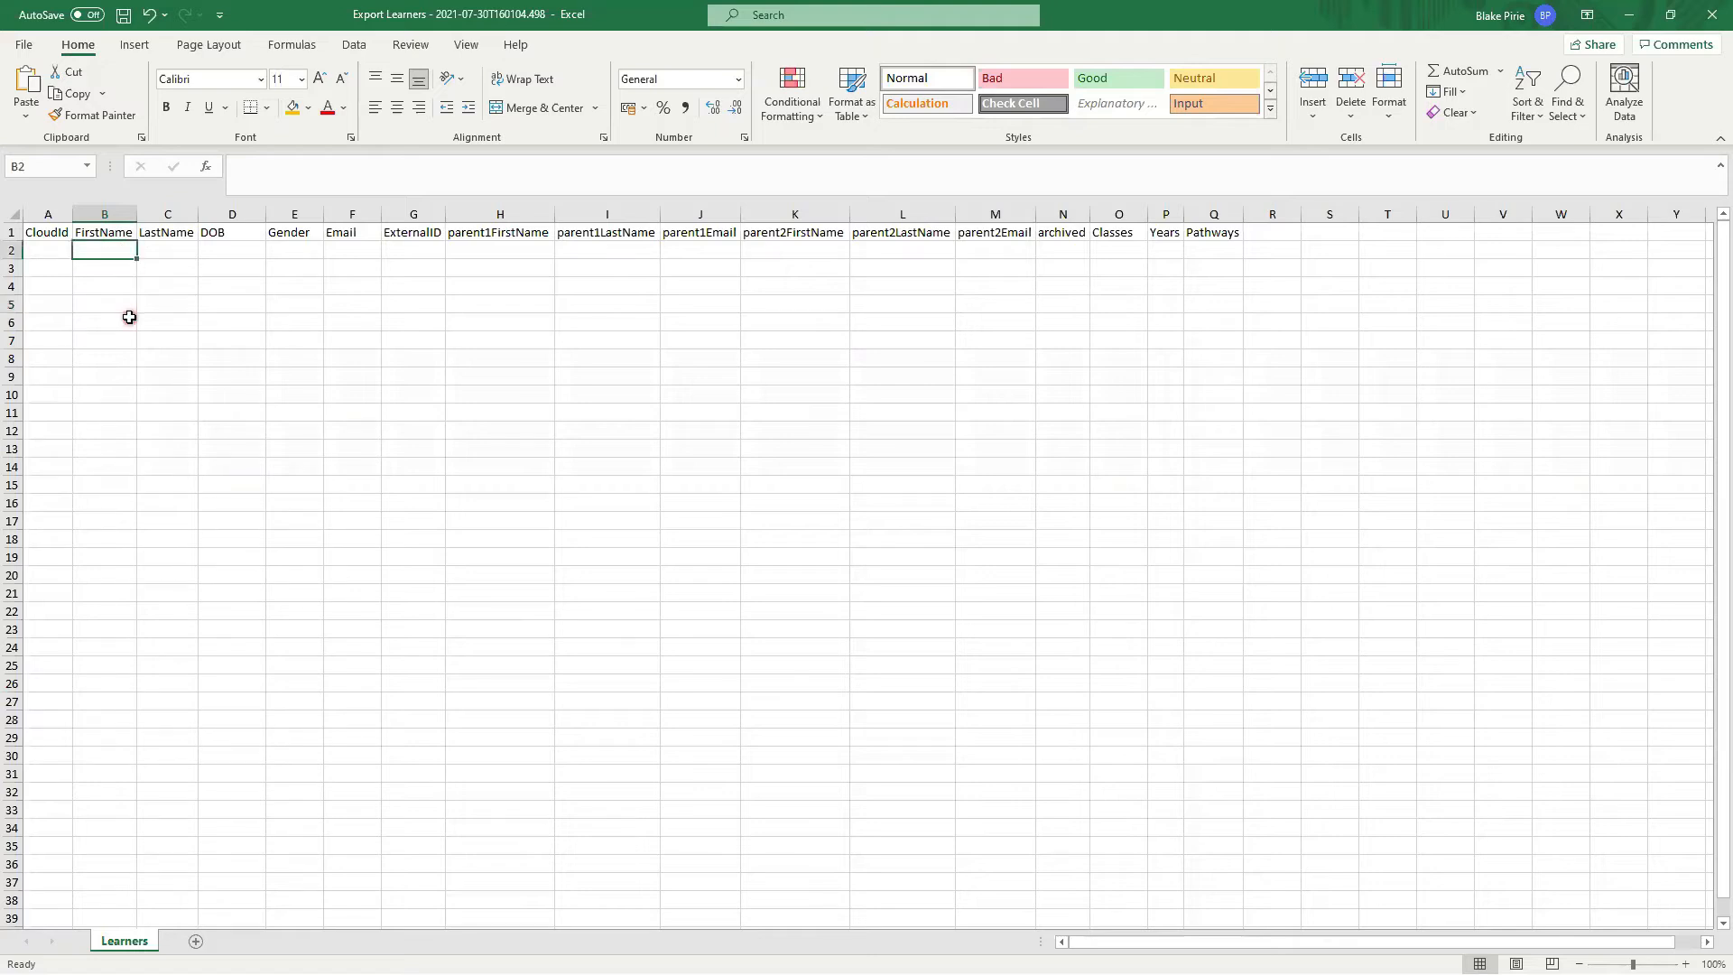
pyautogui.write('Joe')
pyautogui.press('Tab')
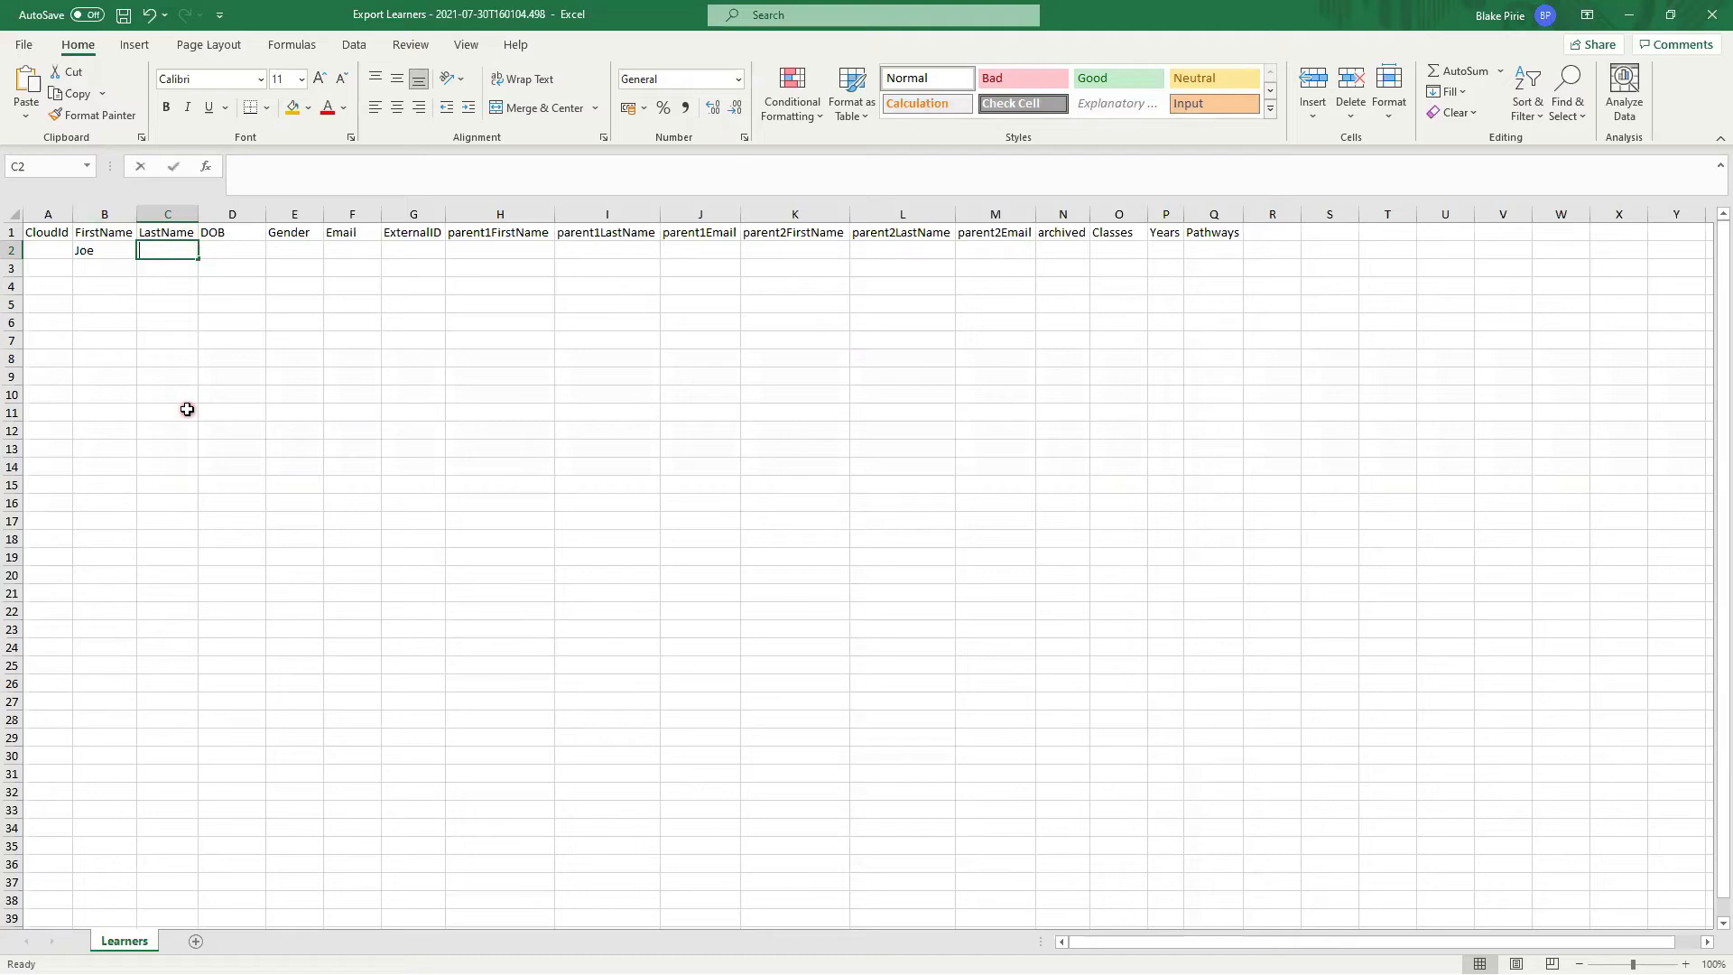
pyautogui.write('Bloggs')
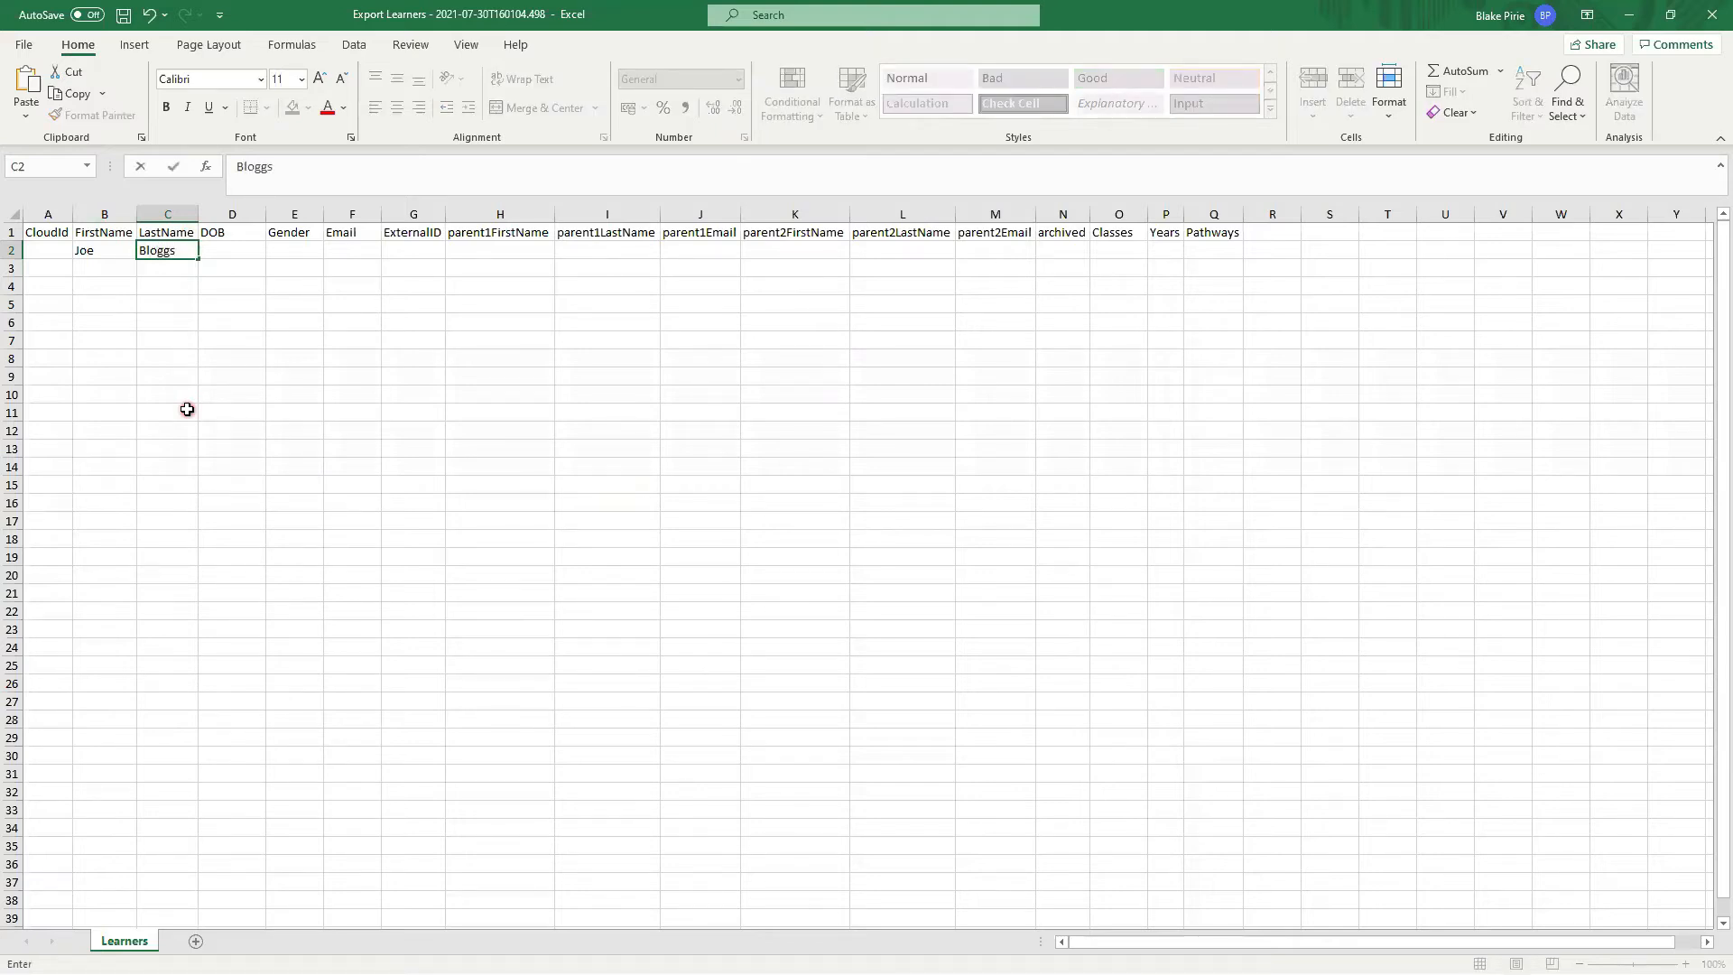
pyautogui.press('Tab')
pyautogui.write('01/')
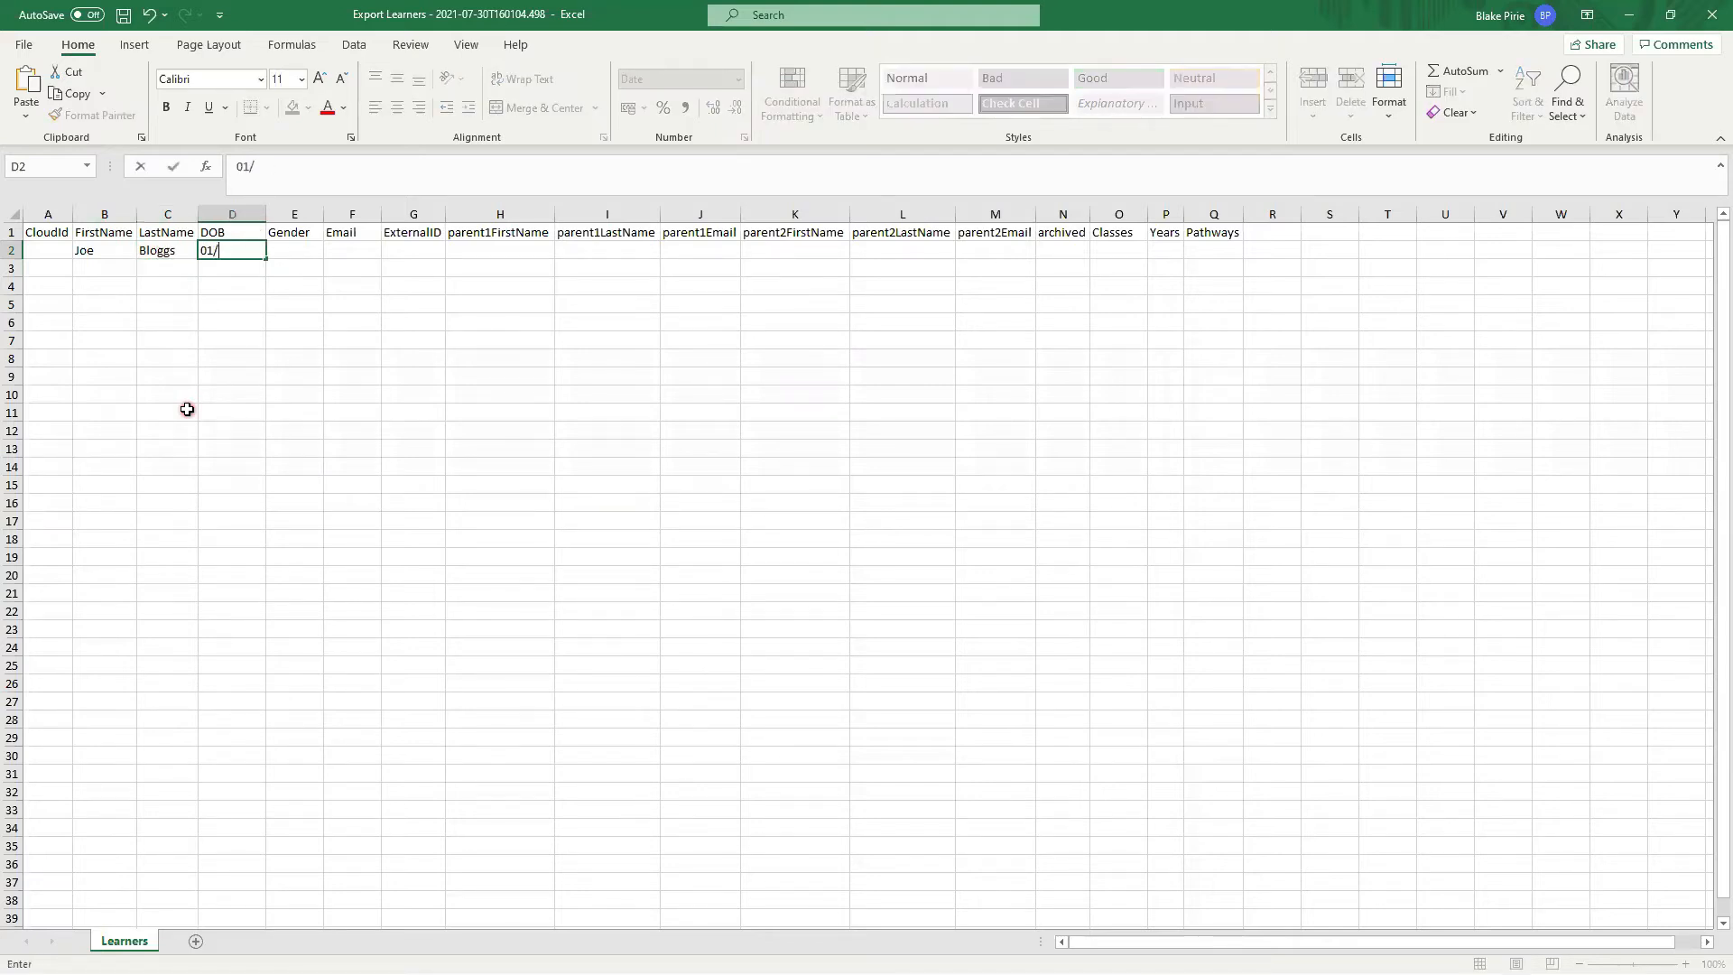
pyautogui.write('10/2010')
pyautogui.press('Return')
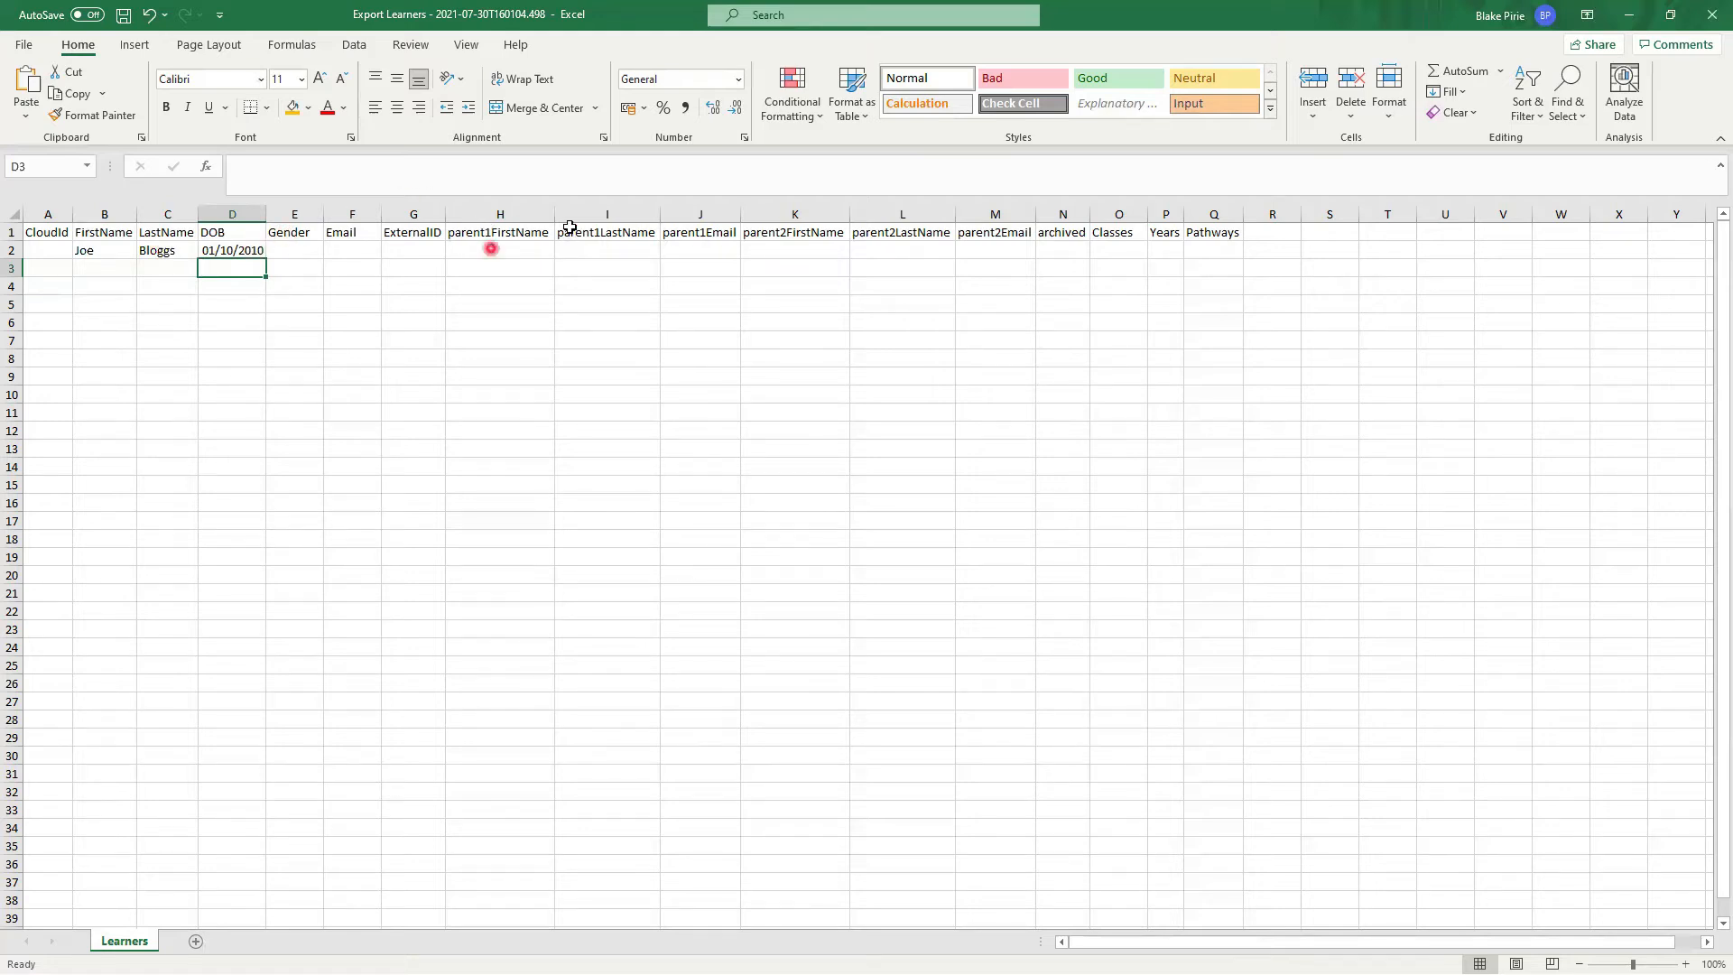
# - Set the row 2 learner's gender to M and fill in the learner's external ID number
pyautogui.click(292, 257)
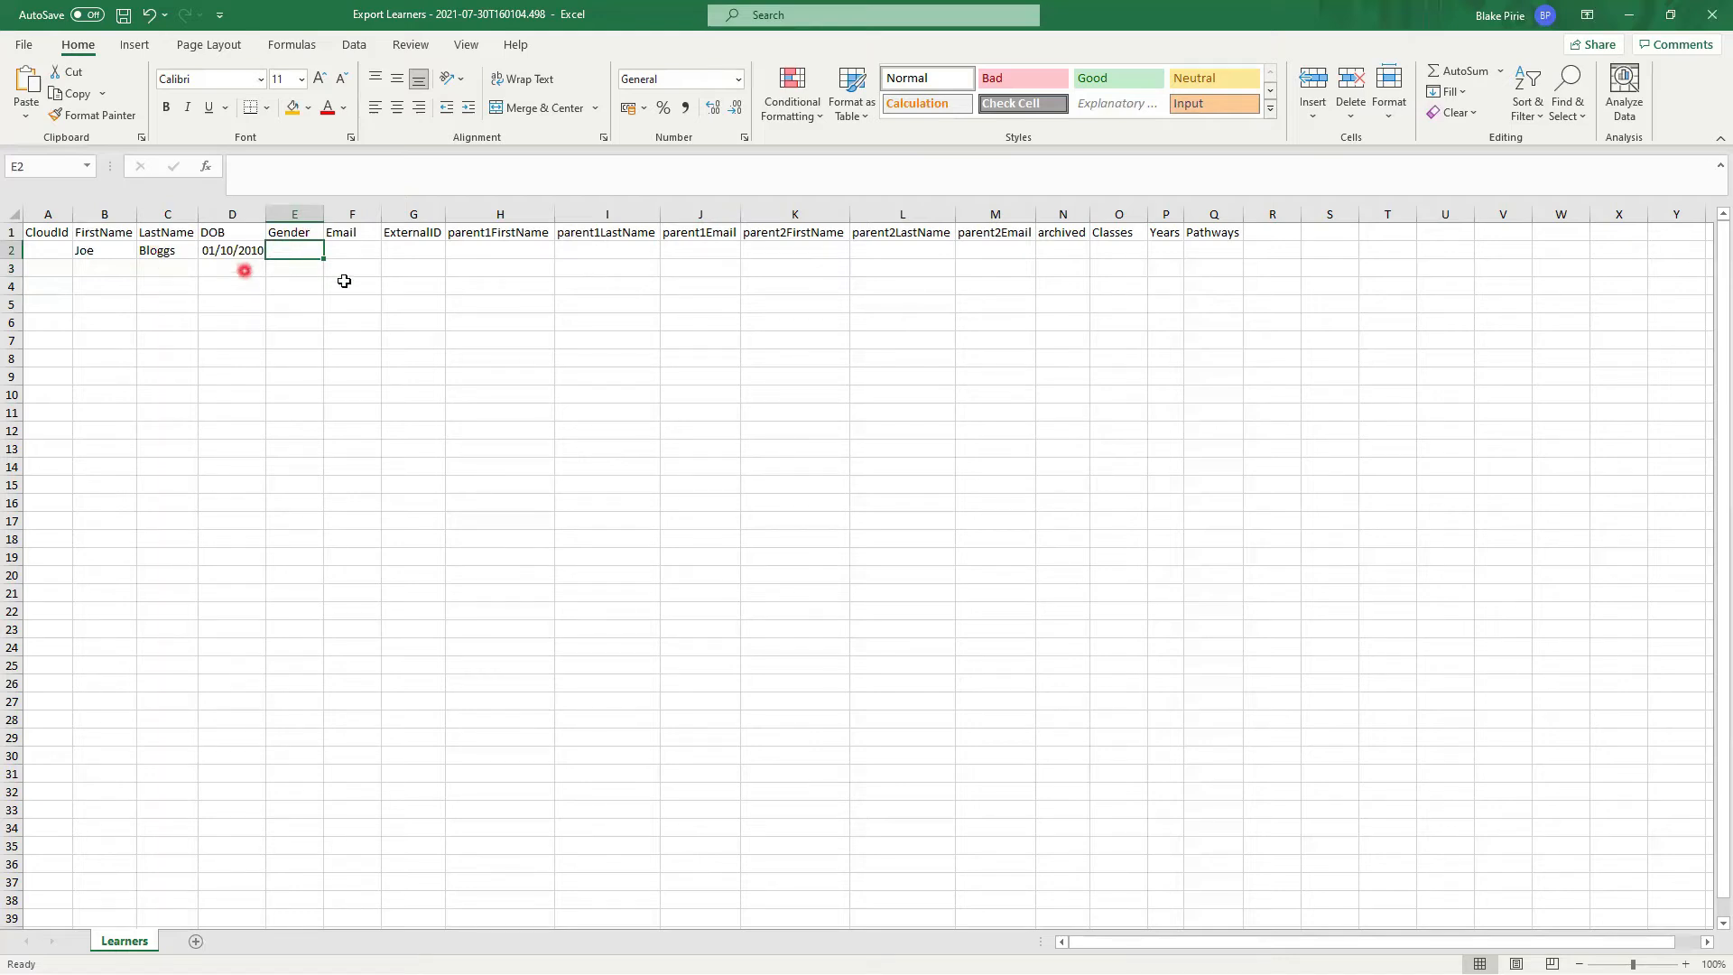
pyautogui.write('M')
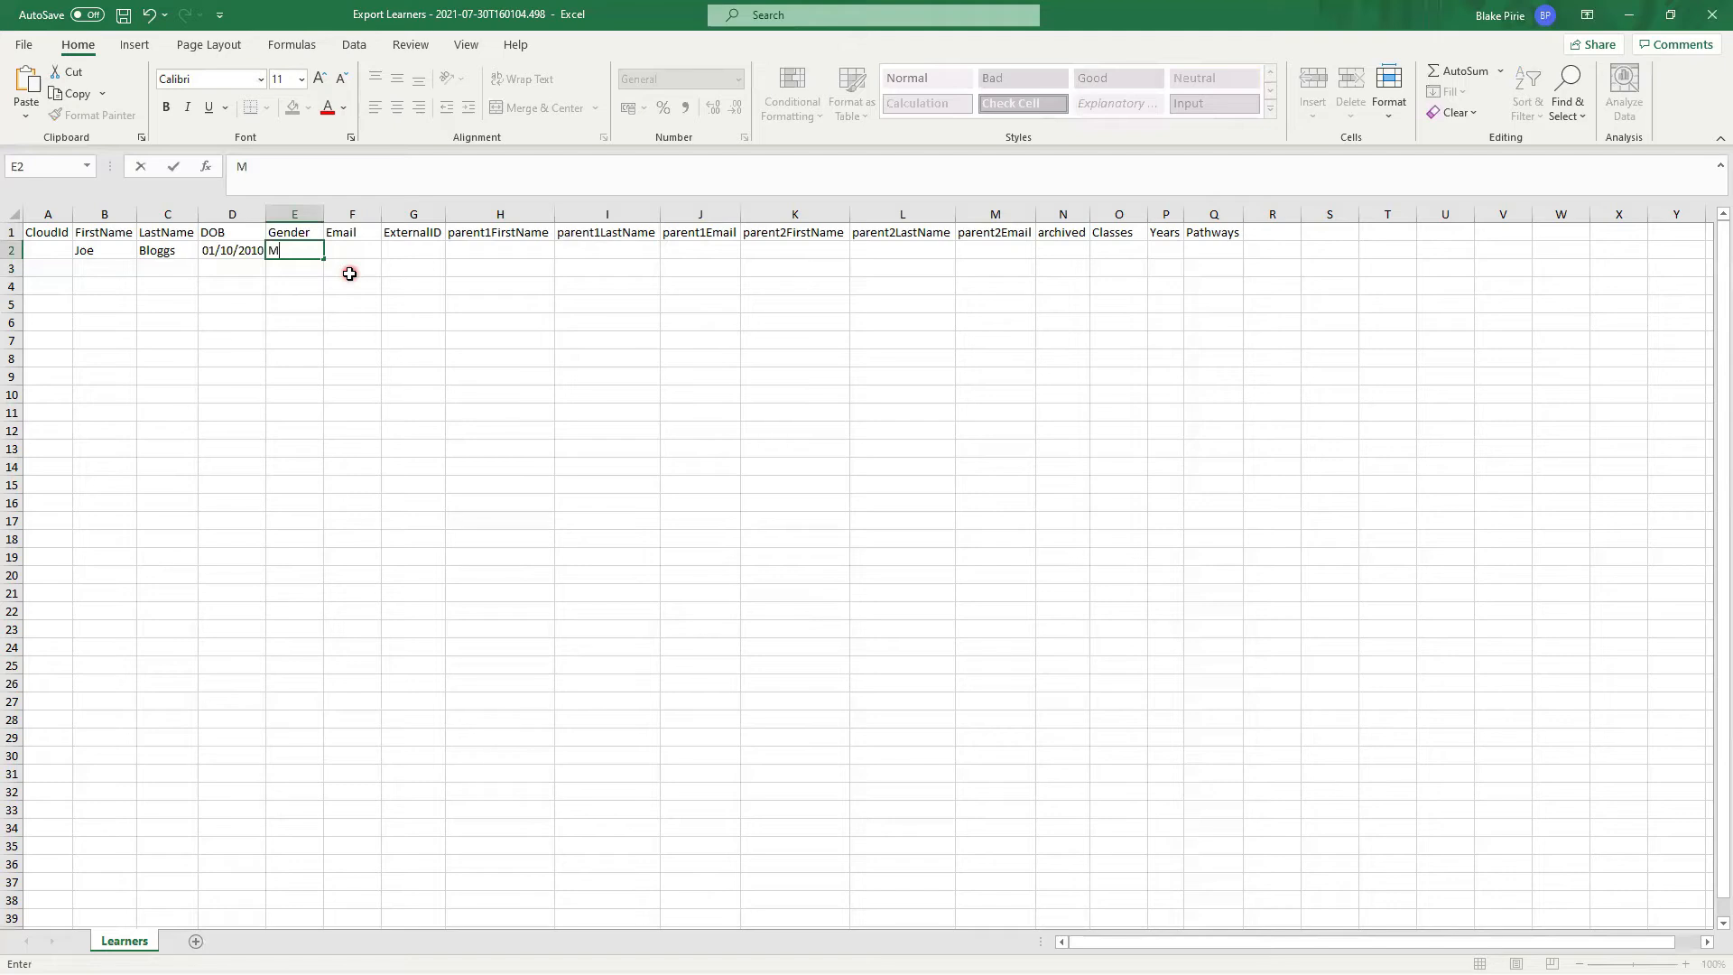
pyautogui.click(399, 231)
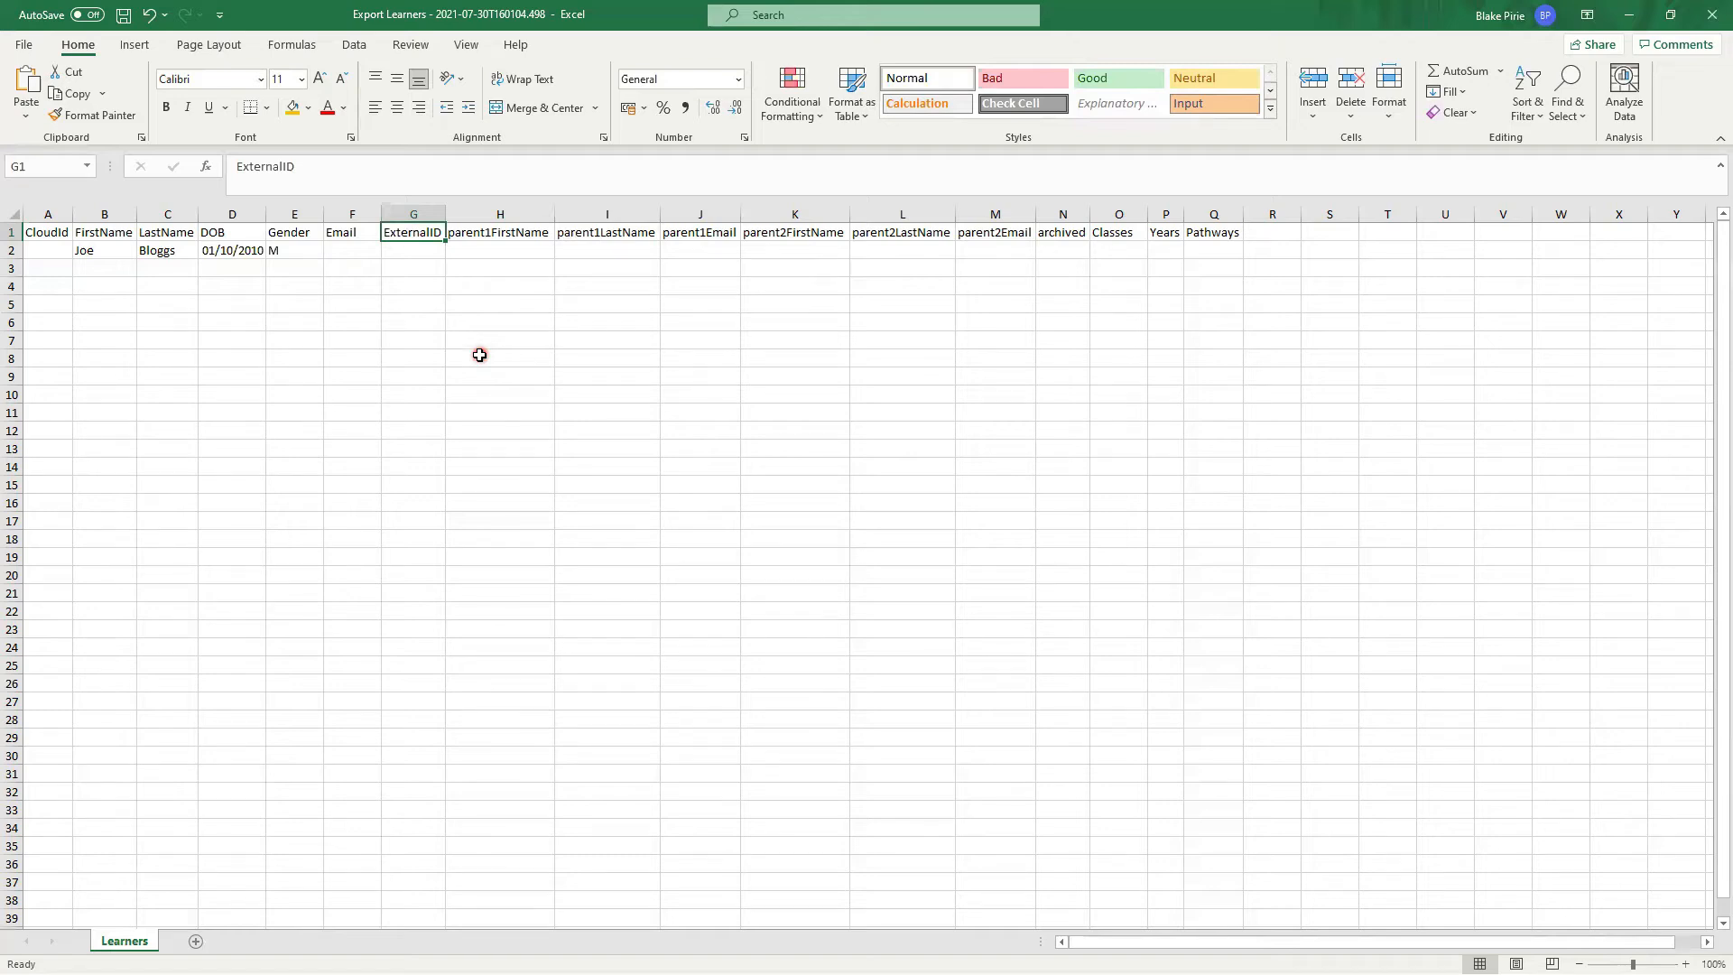
pyautogui.click(412, 247)
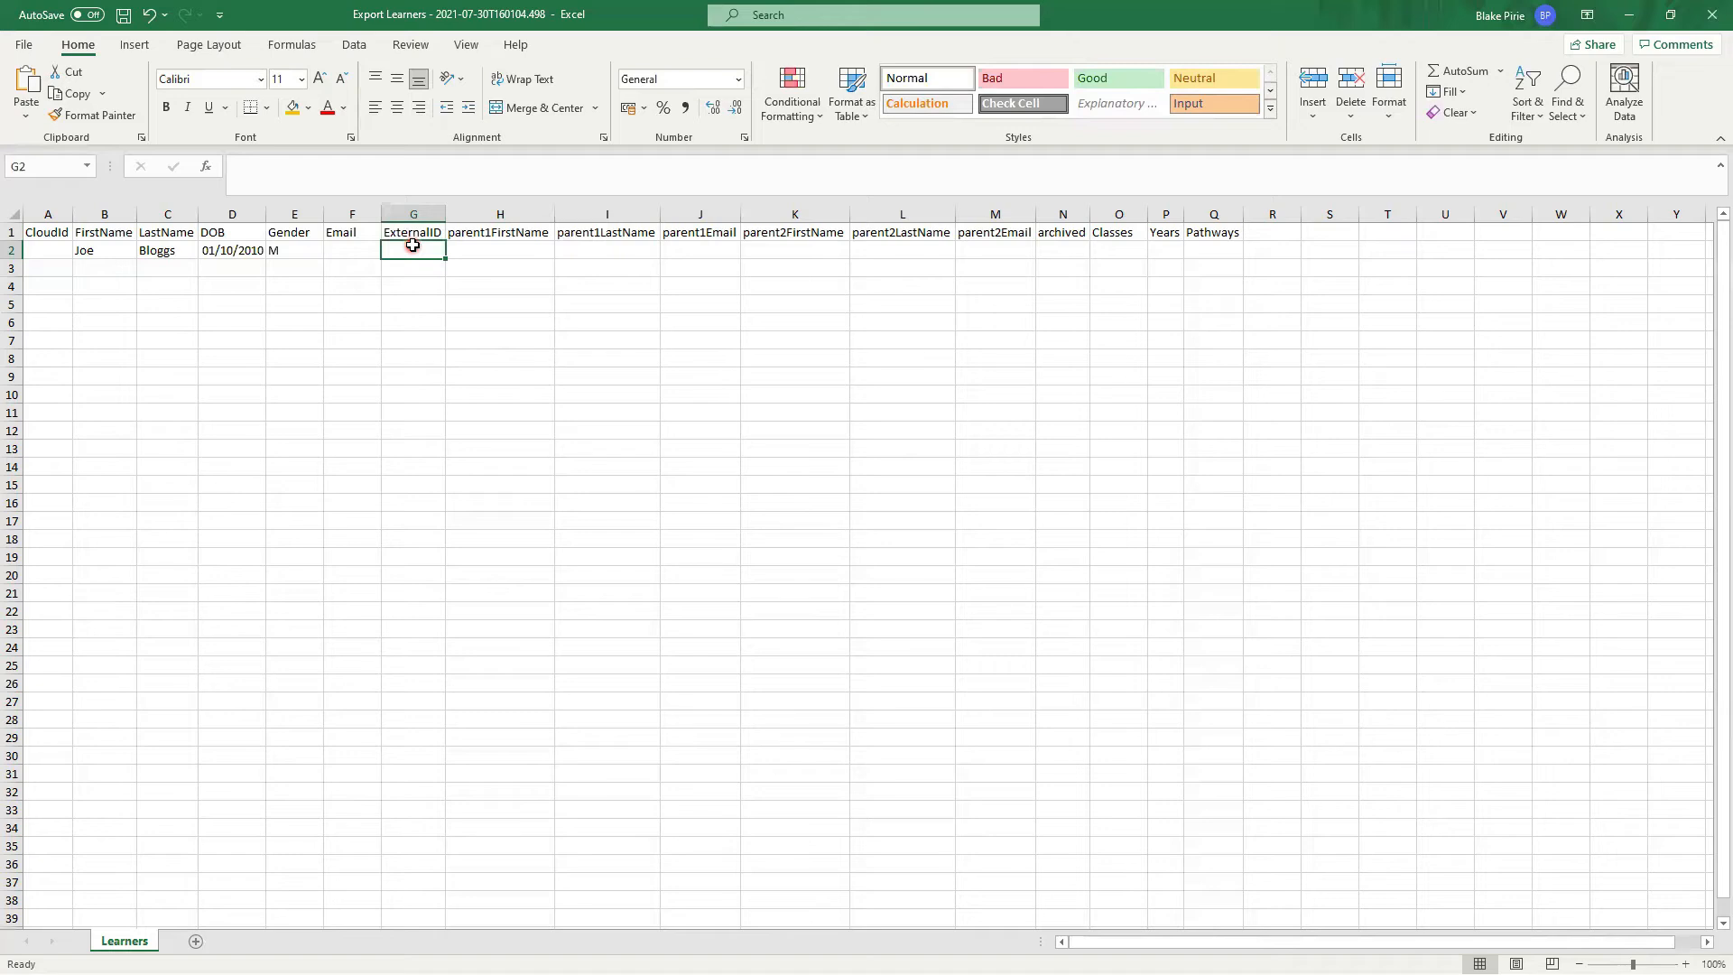
pyautogui.write('1')
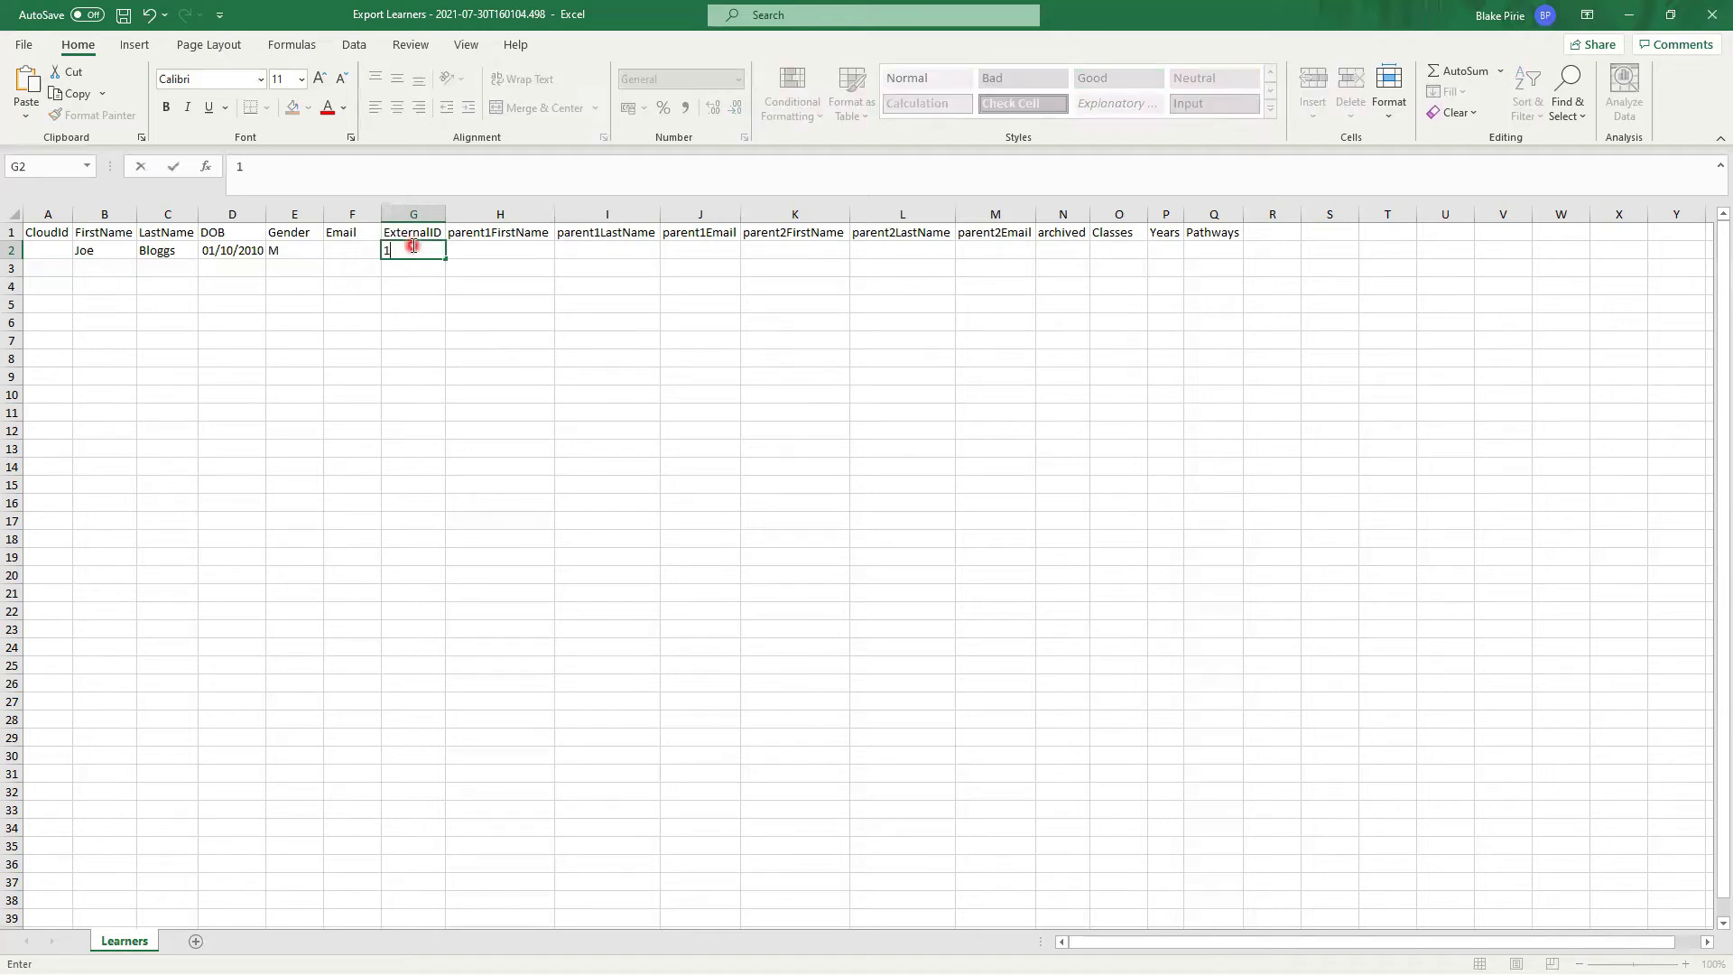
pyautogui.write('23456987')
pyautogui.click(495, 259)
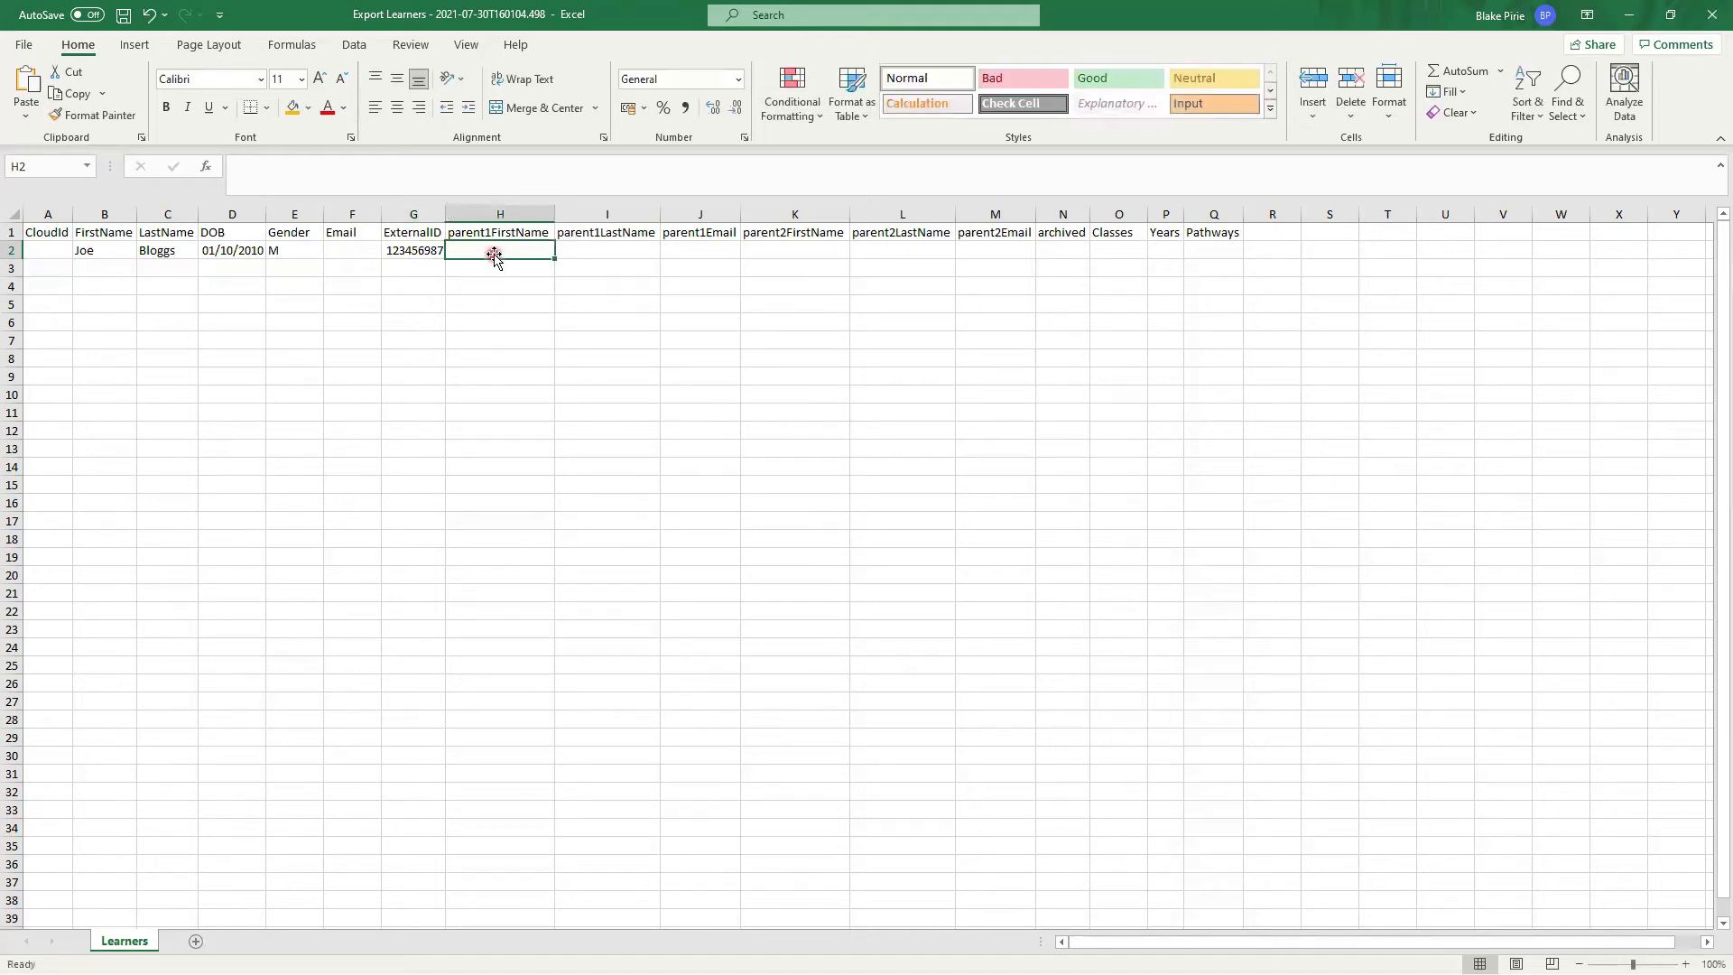
pyautogui.moveTo(499, 233); pyautogui.dragTo(998, 234)
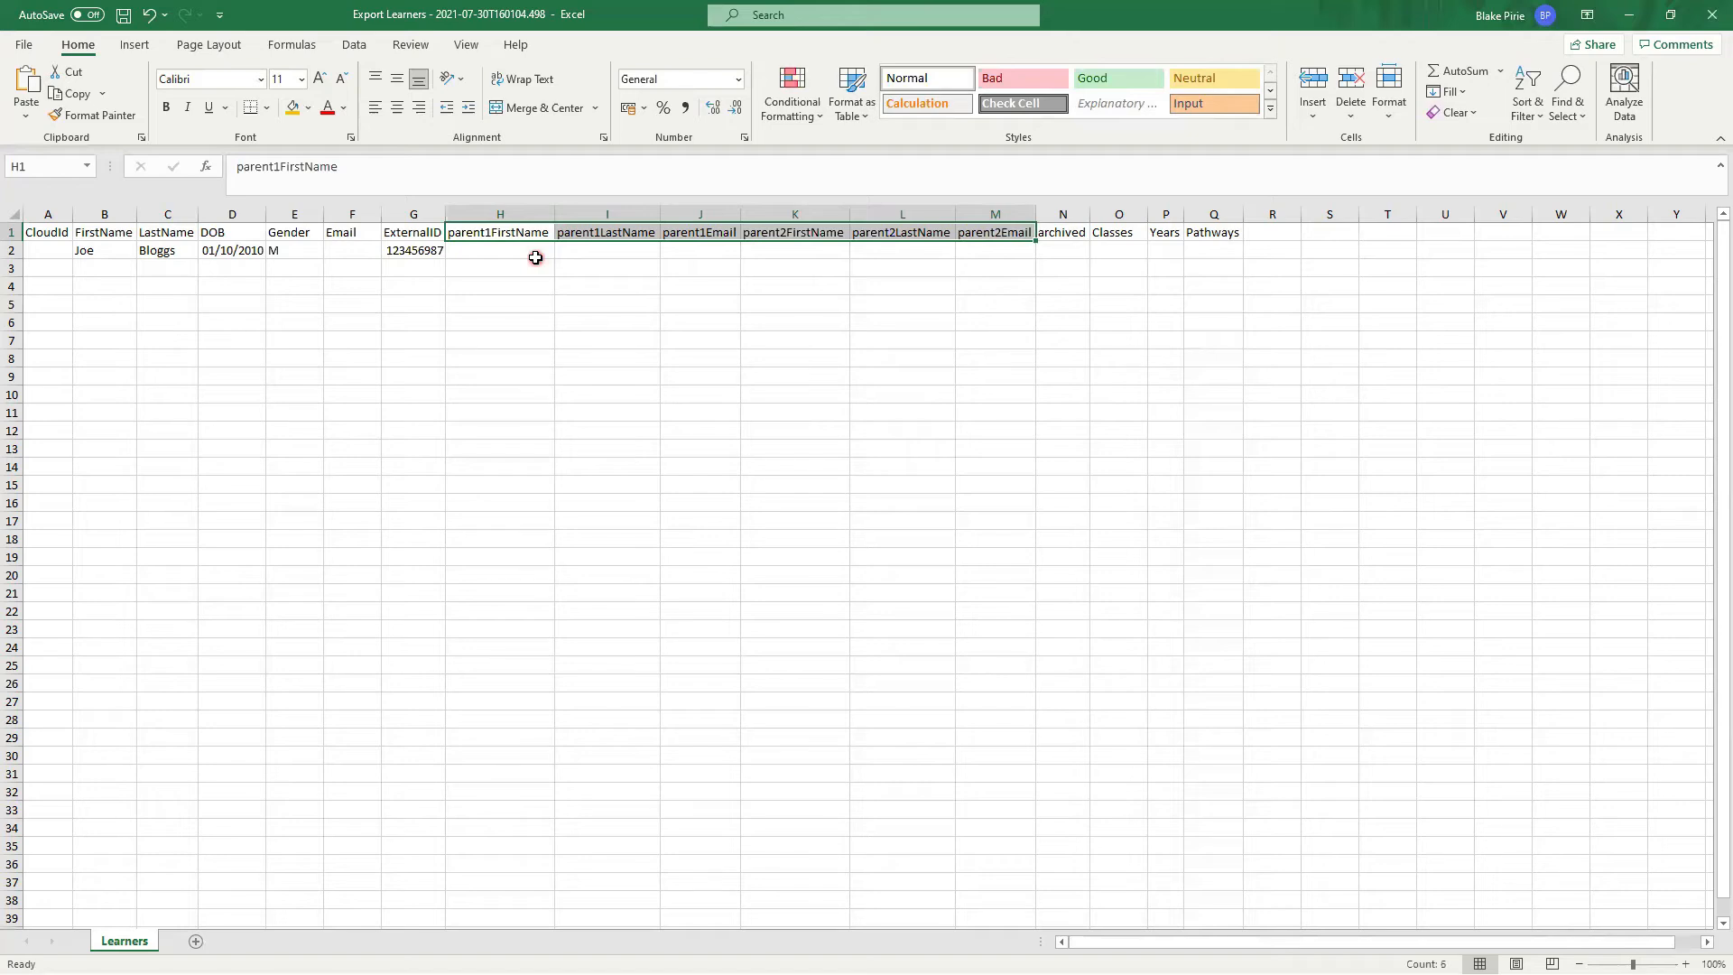
pyautogui.click(536, 253)
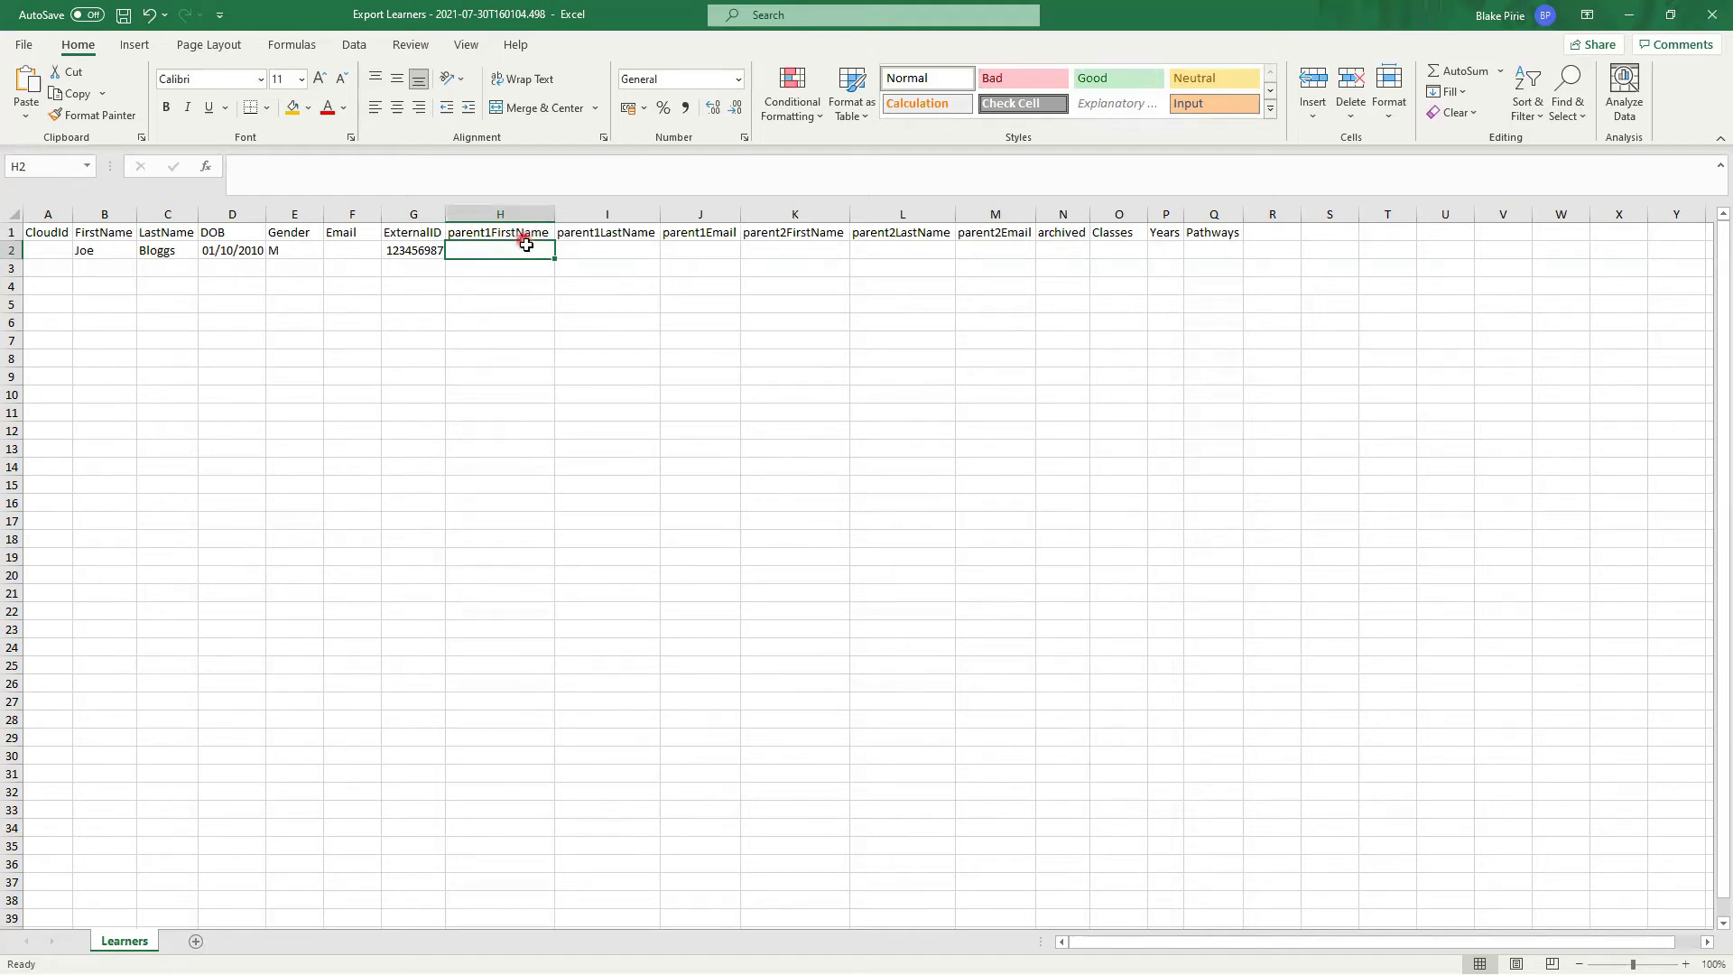
pyautogui.click(614, 249)
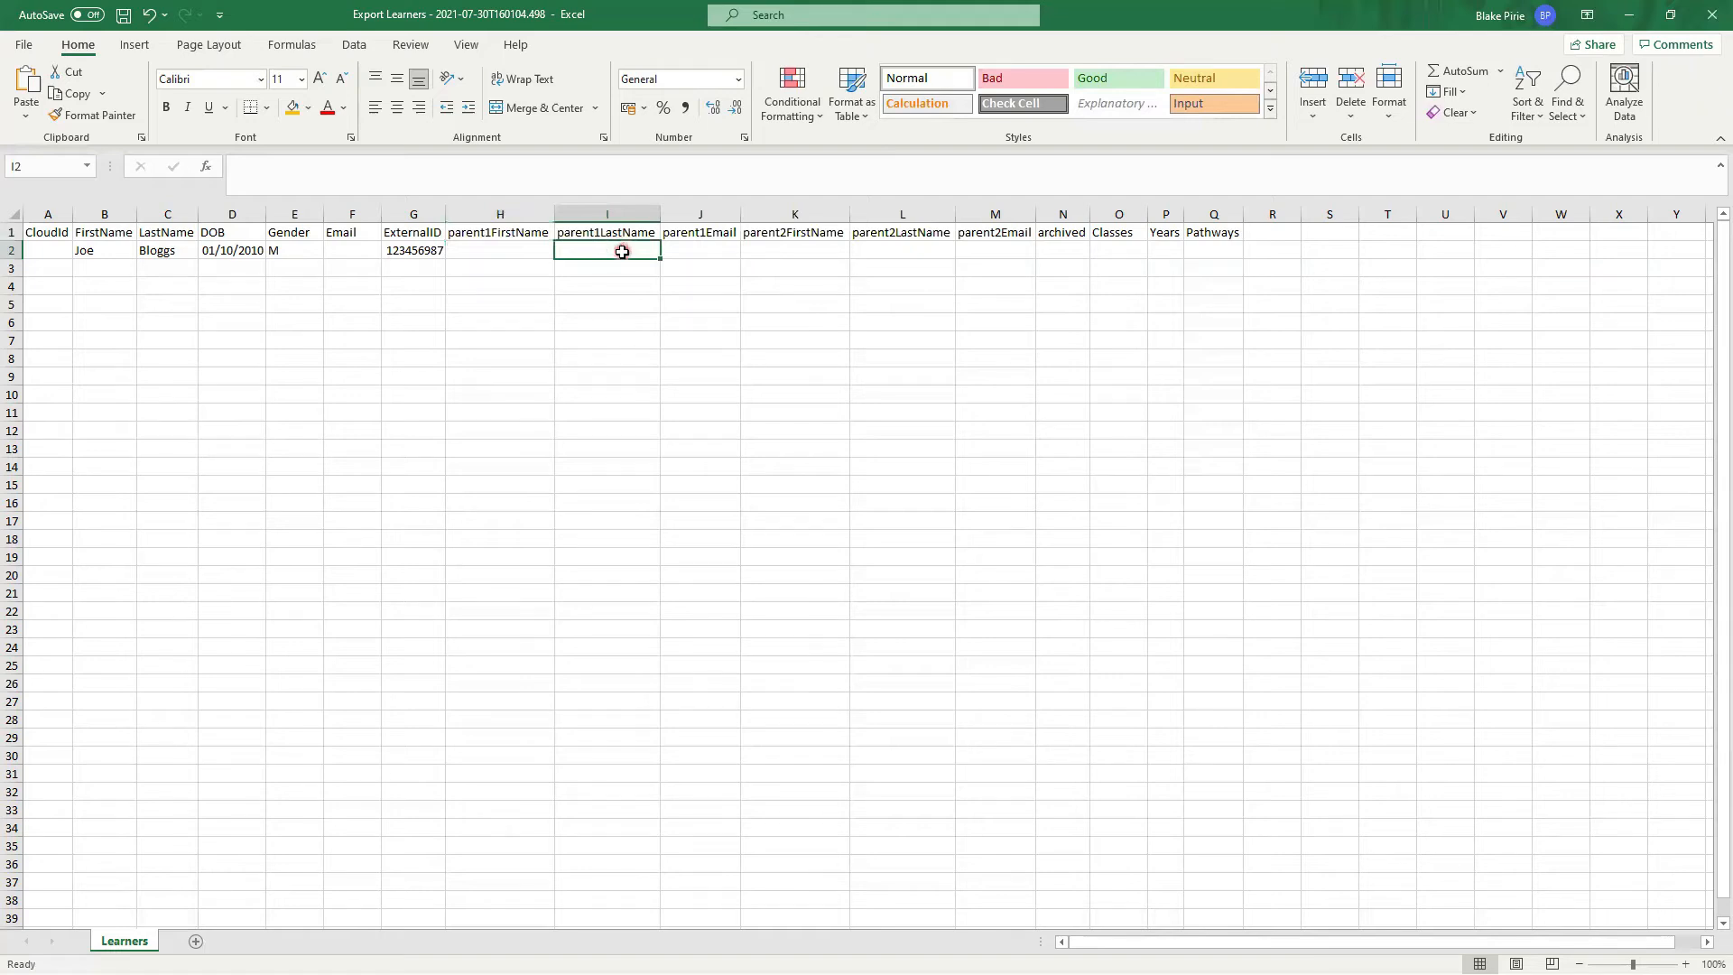
pyautogui.click(713, 253)
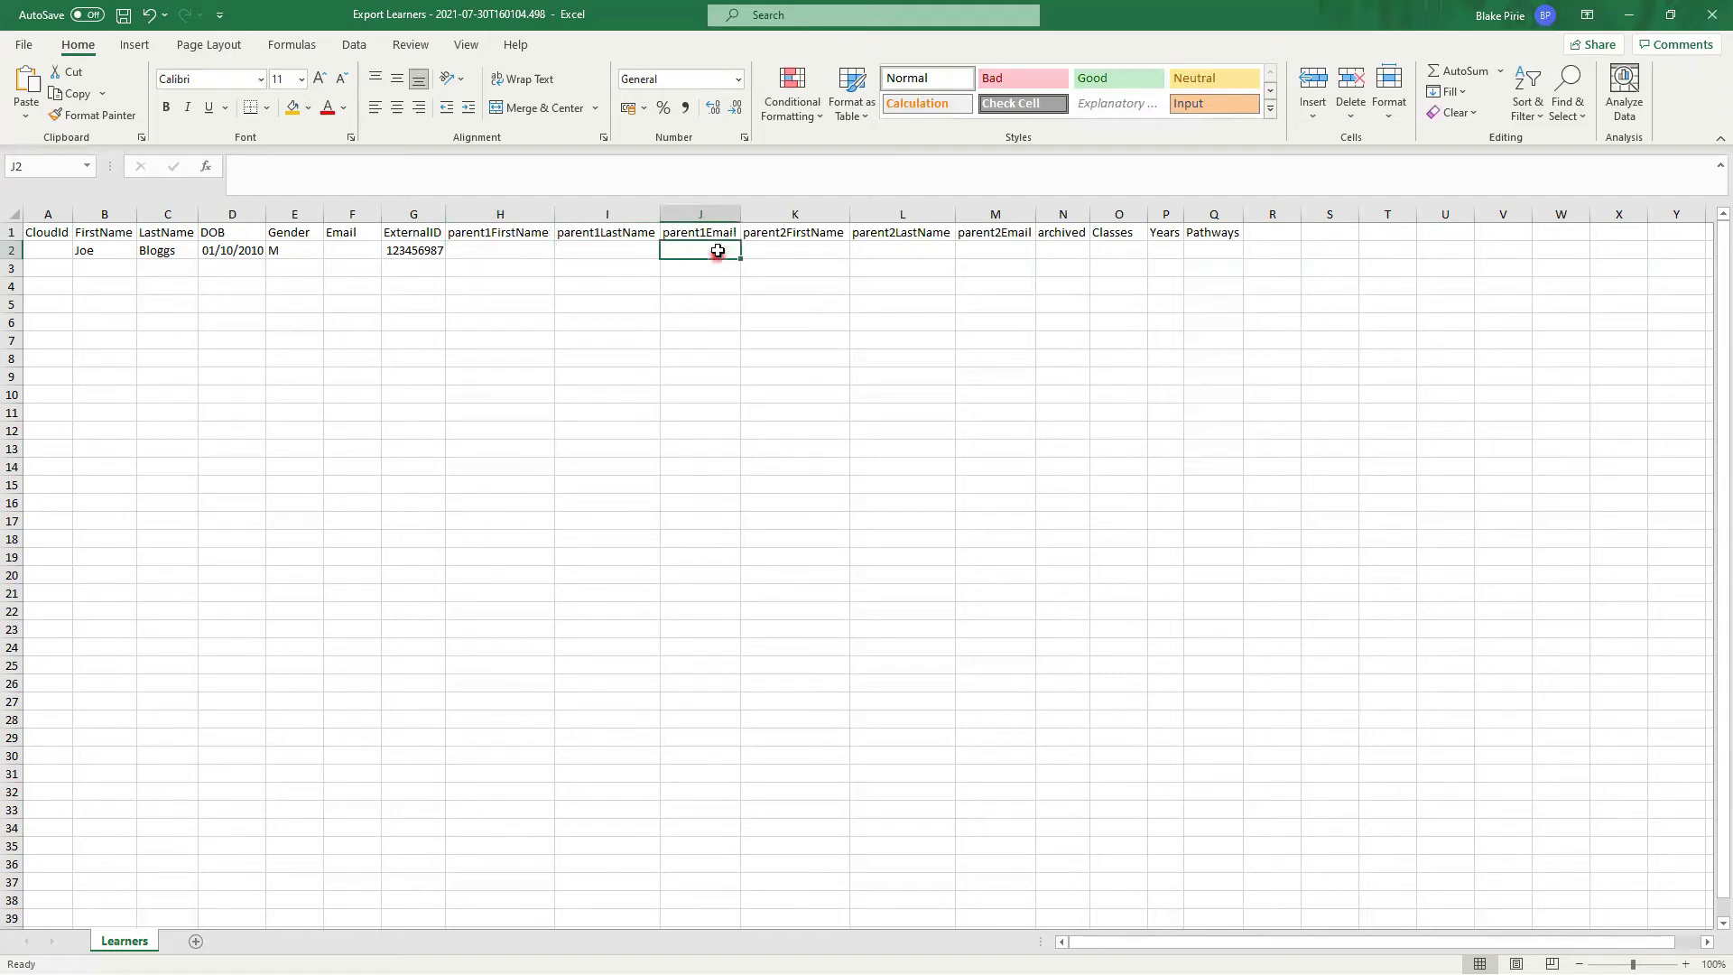
pyautogui.click(763, 249)
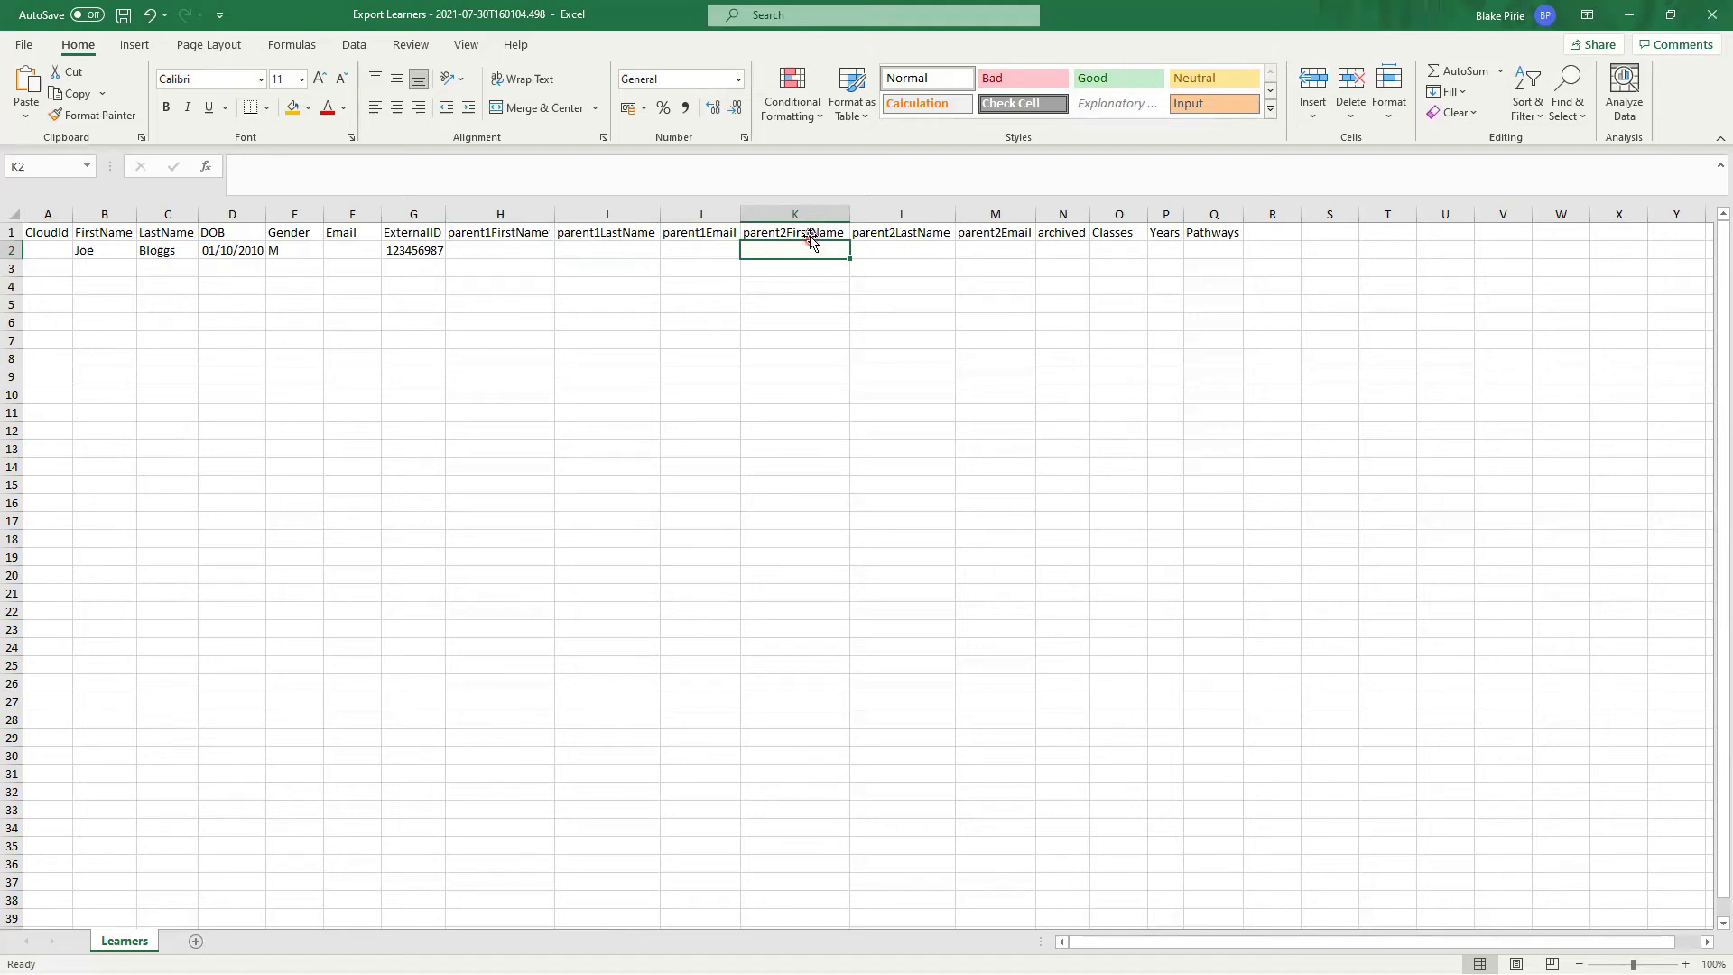
pyautogui.click(990, 249)
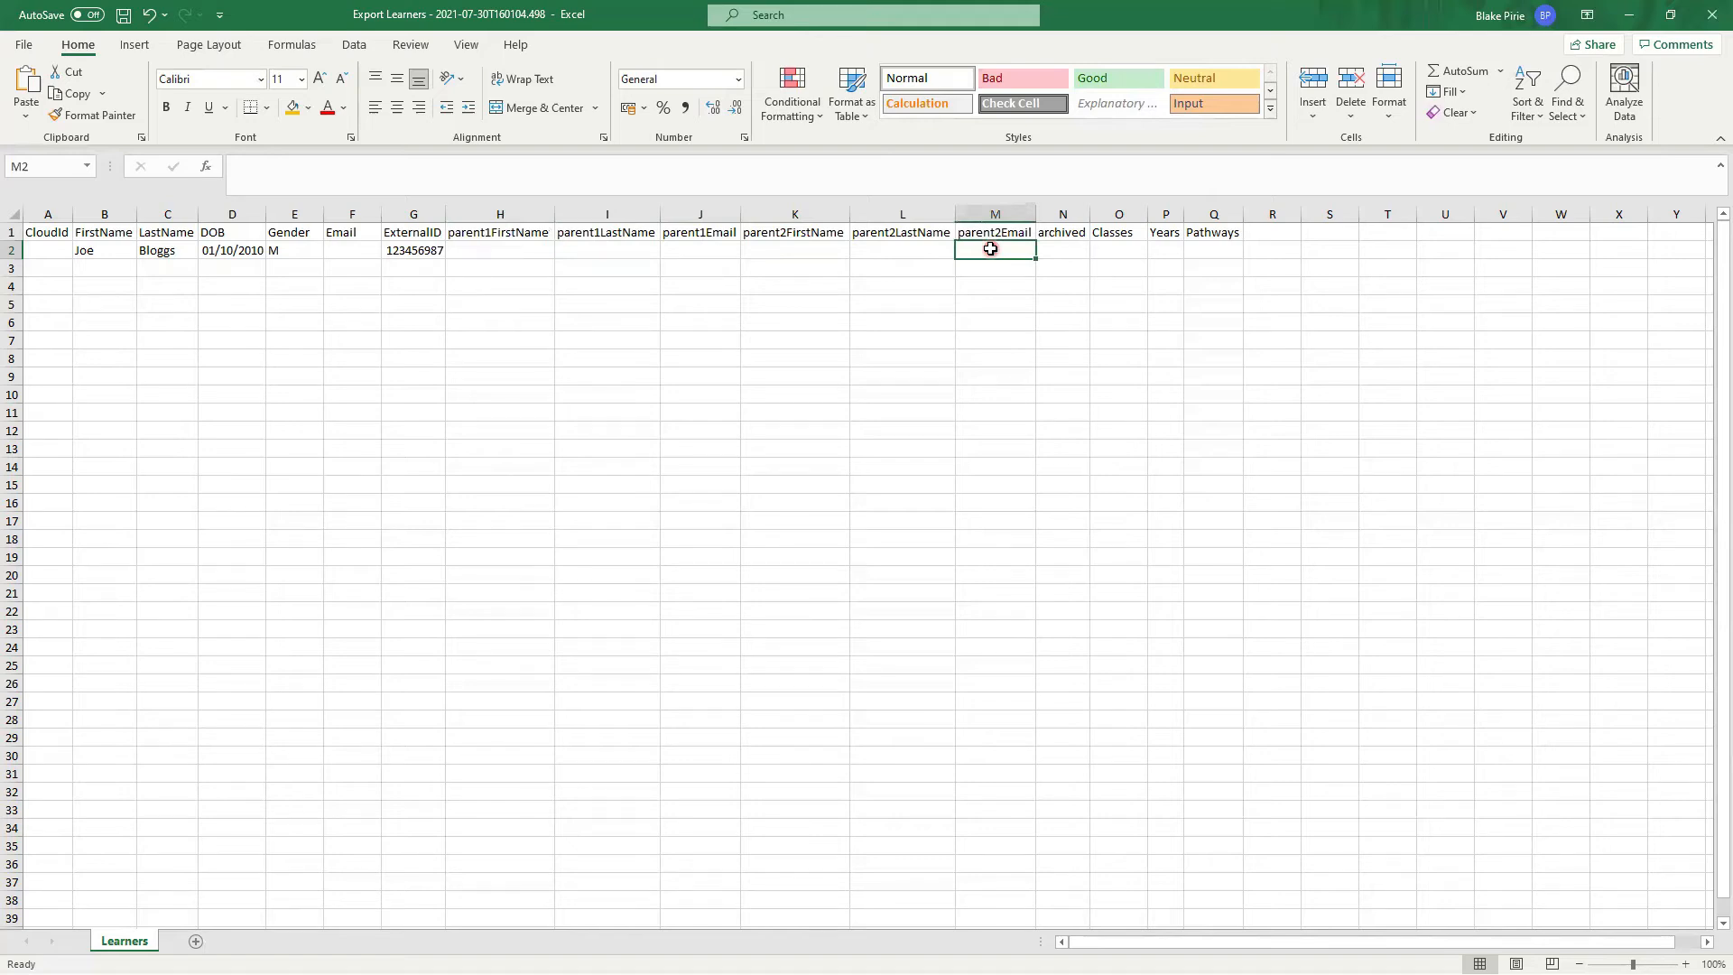
# - Enter Blue Class as the row 2 learner's class and fit the Classes column to its contents
pyautogui.click(1054, 250)
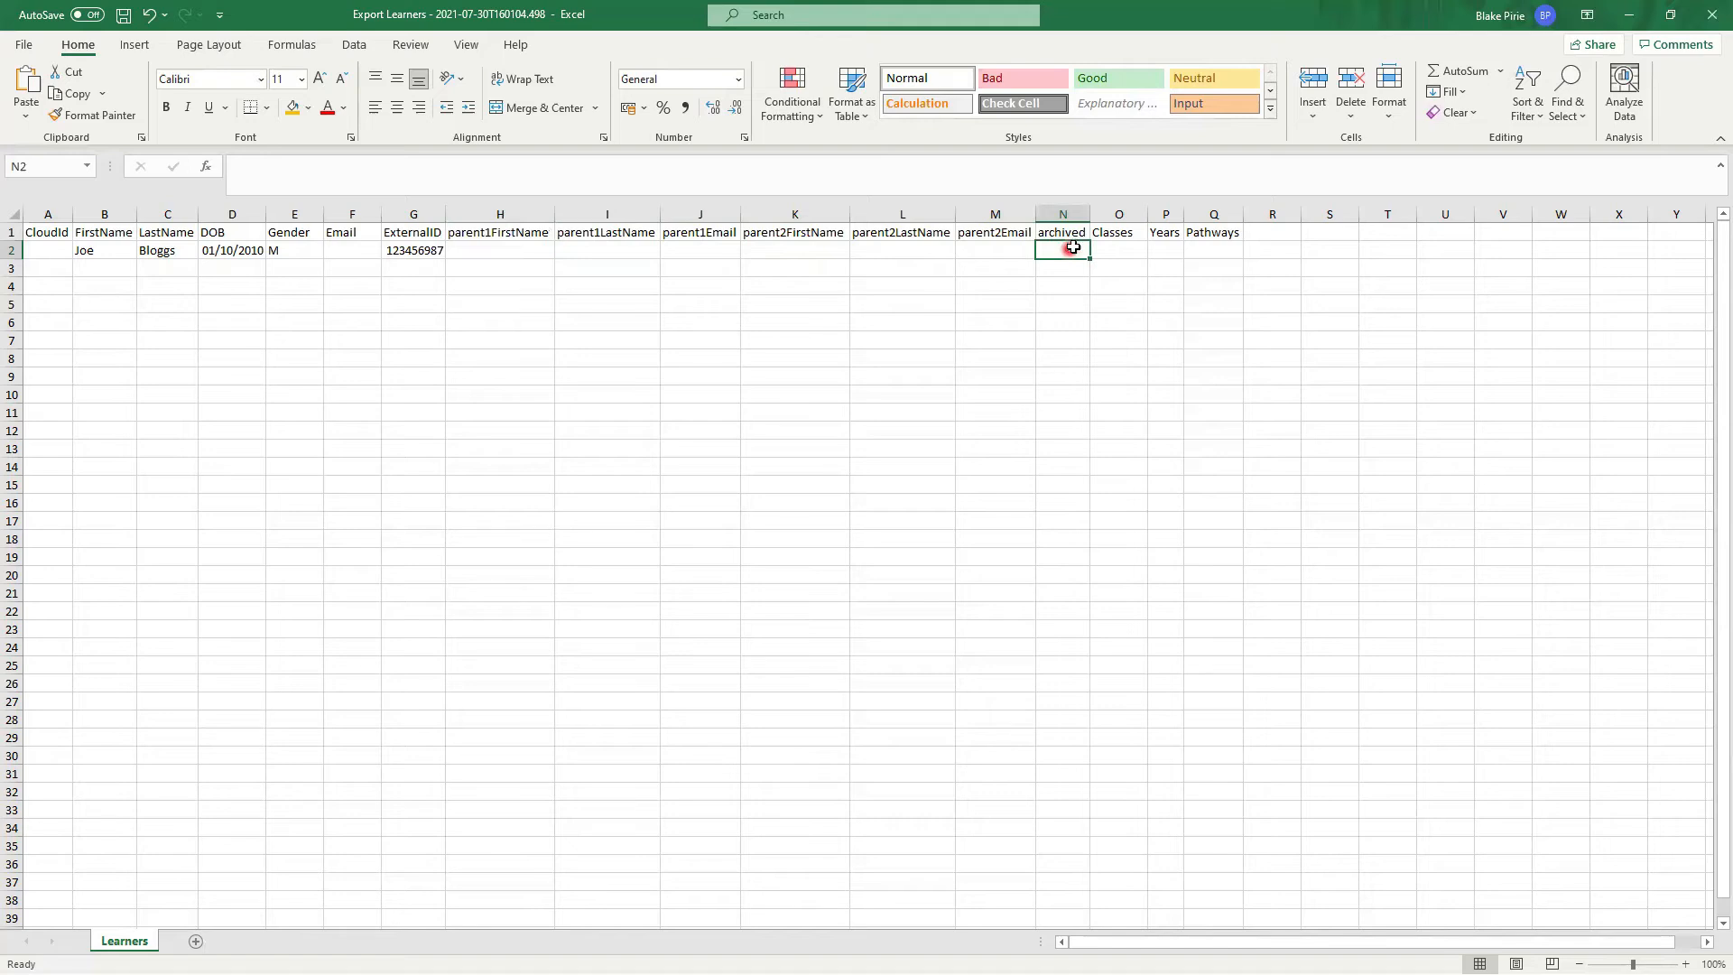
pyautogui.moveTo(1126, 232); pyautogui.dragTo(1212, 233)
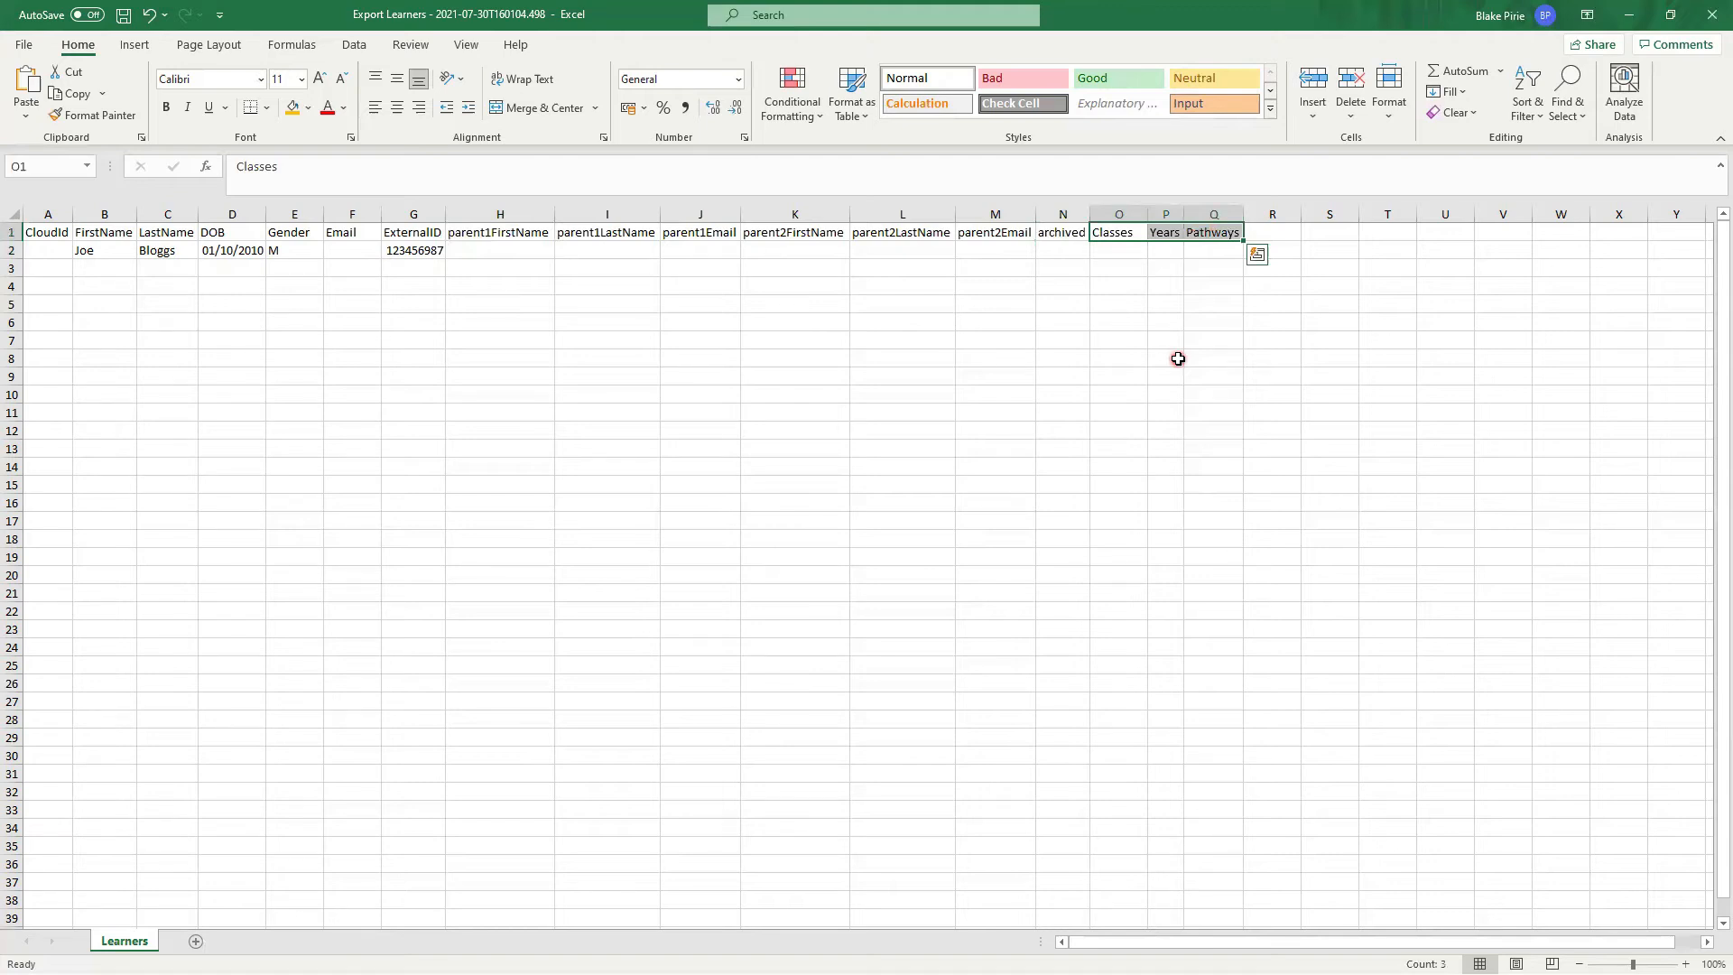
pyautogui.click(1121, 240)
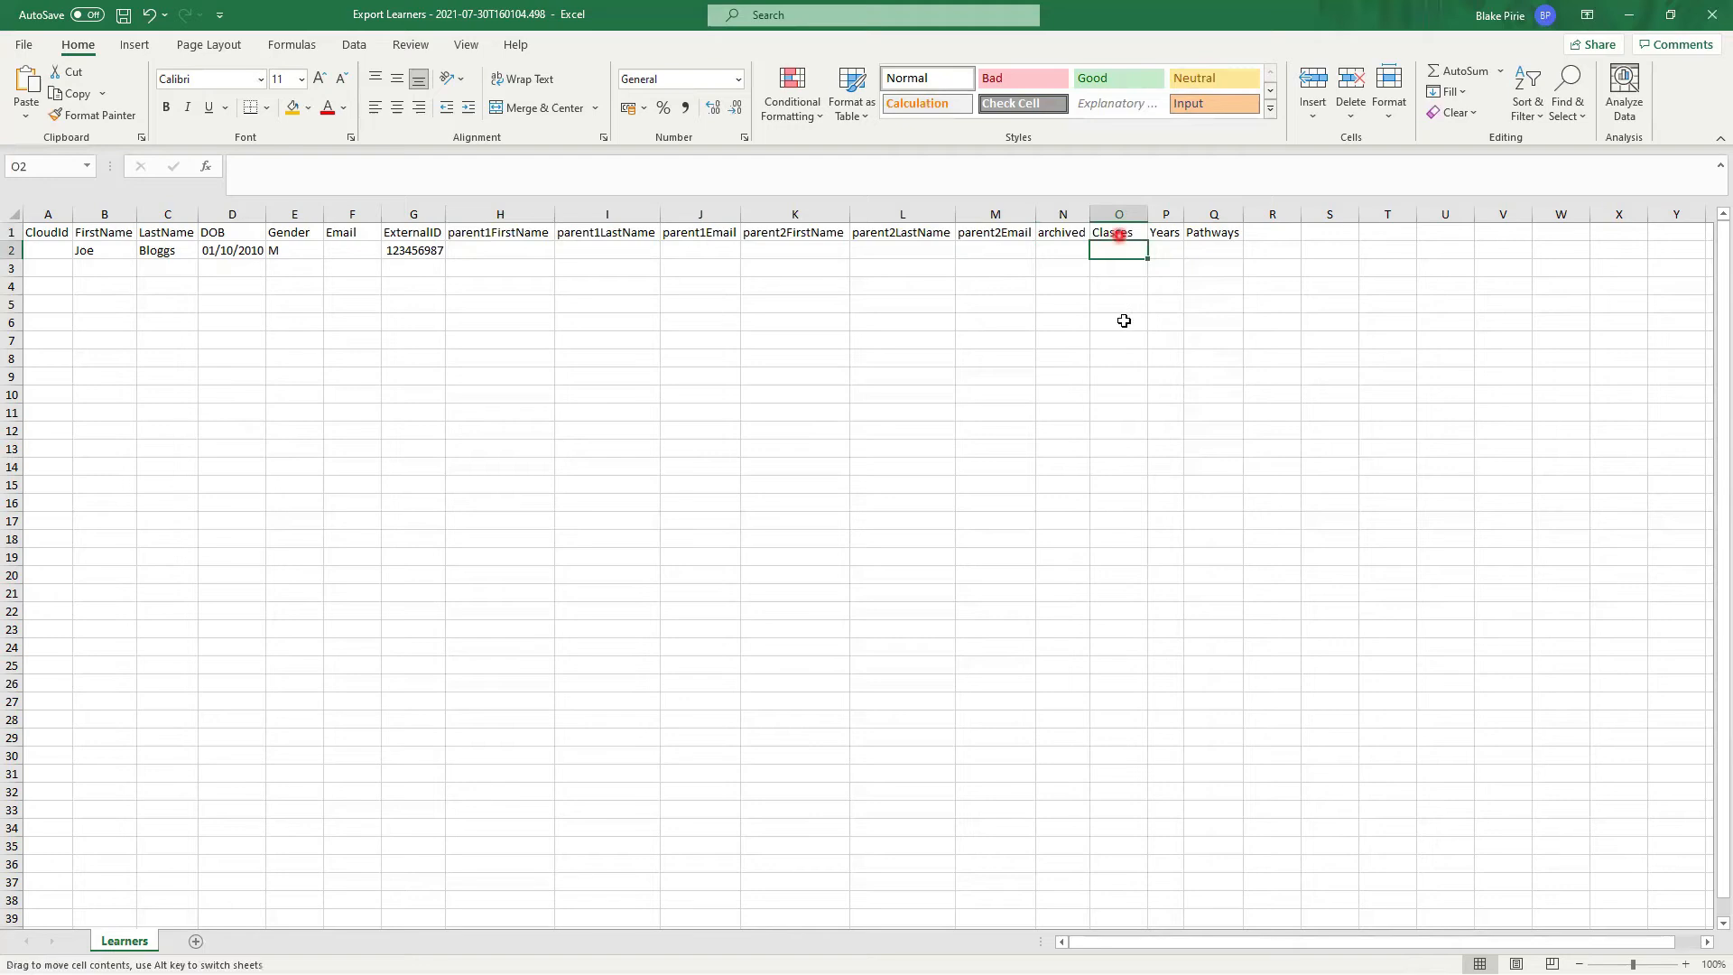
pyautogui.click(1107, 232)
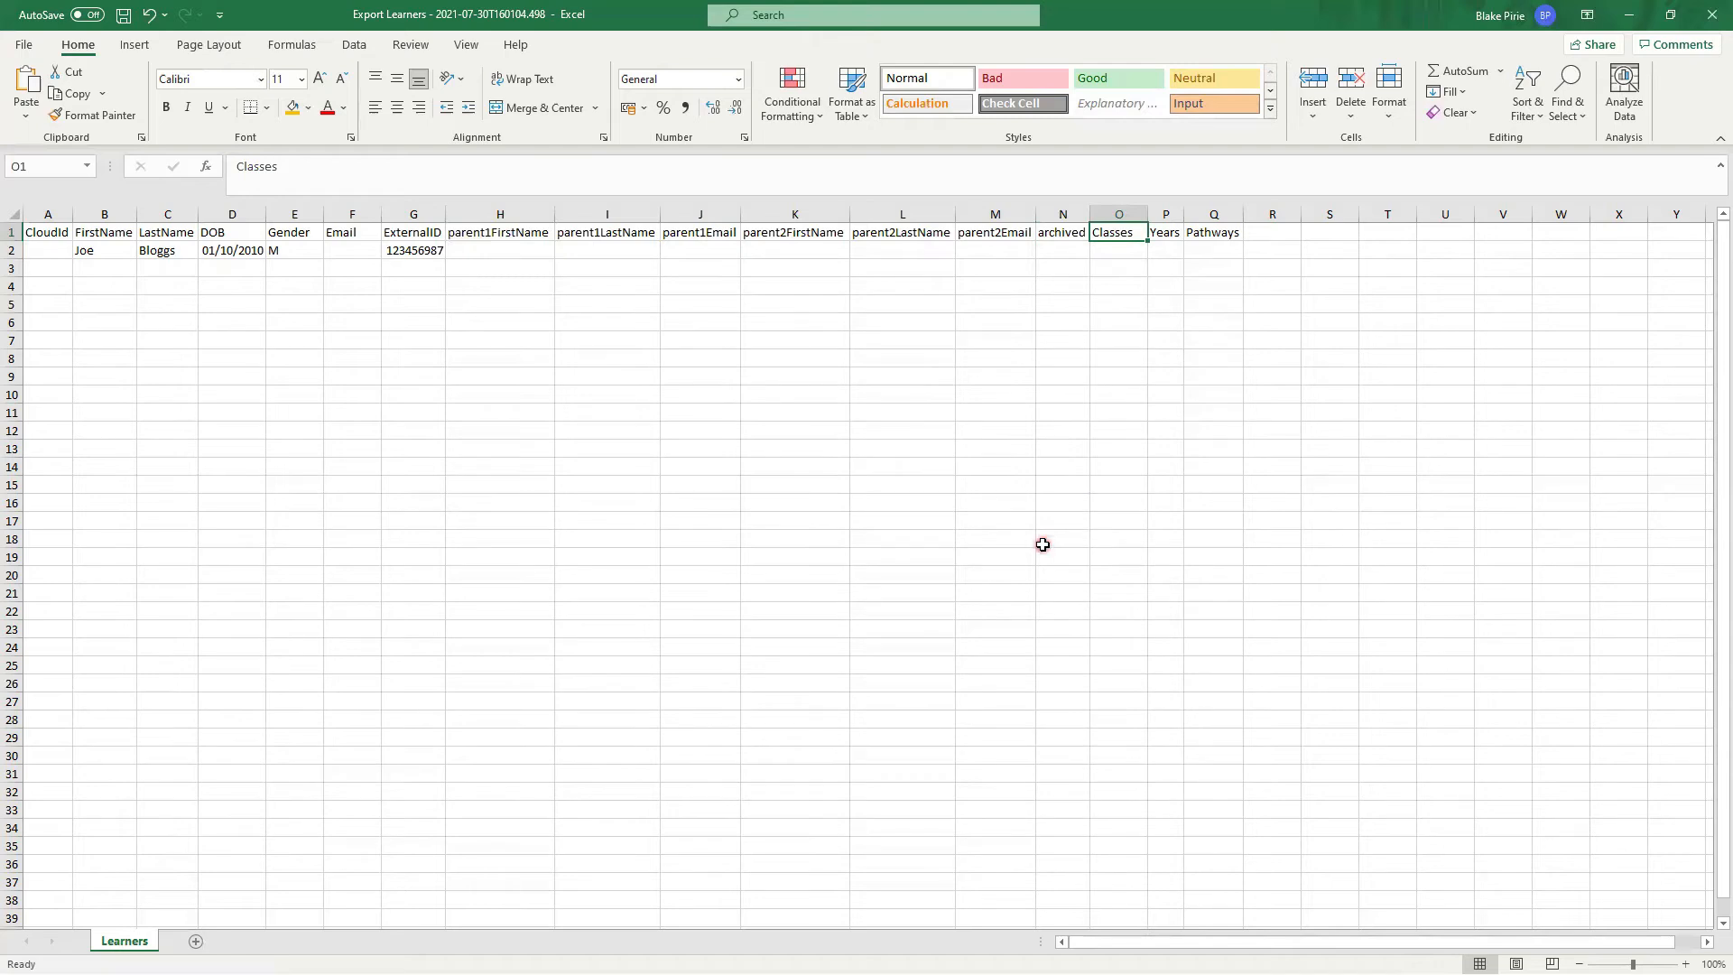
pyautogui.click(1107, 250)
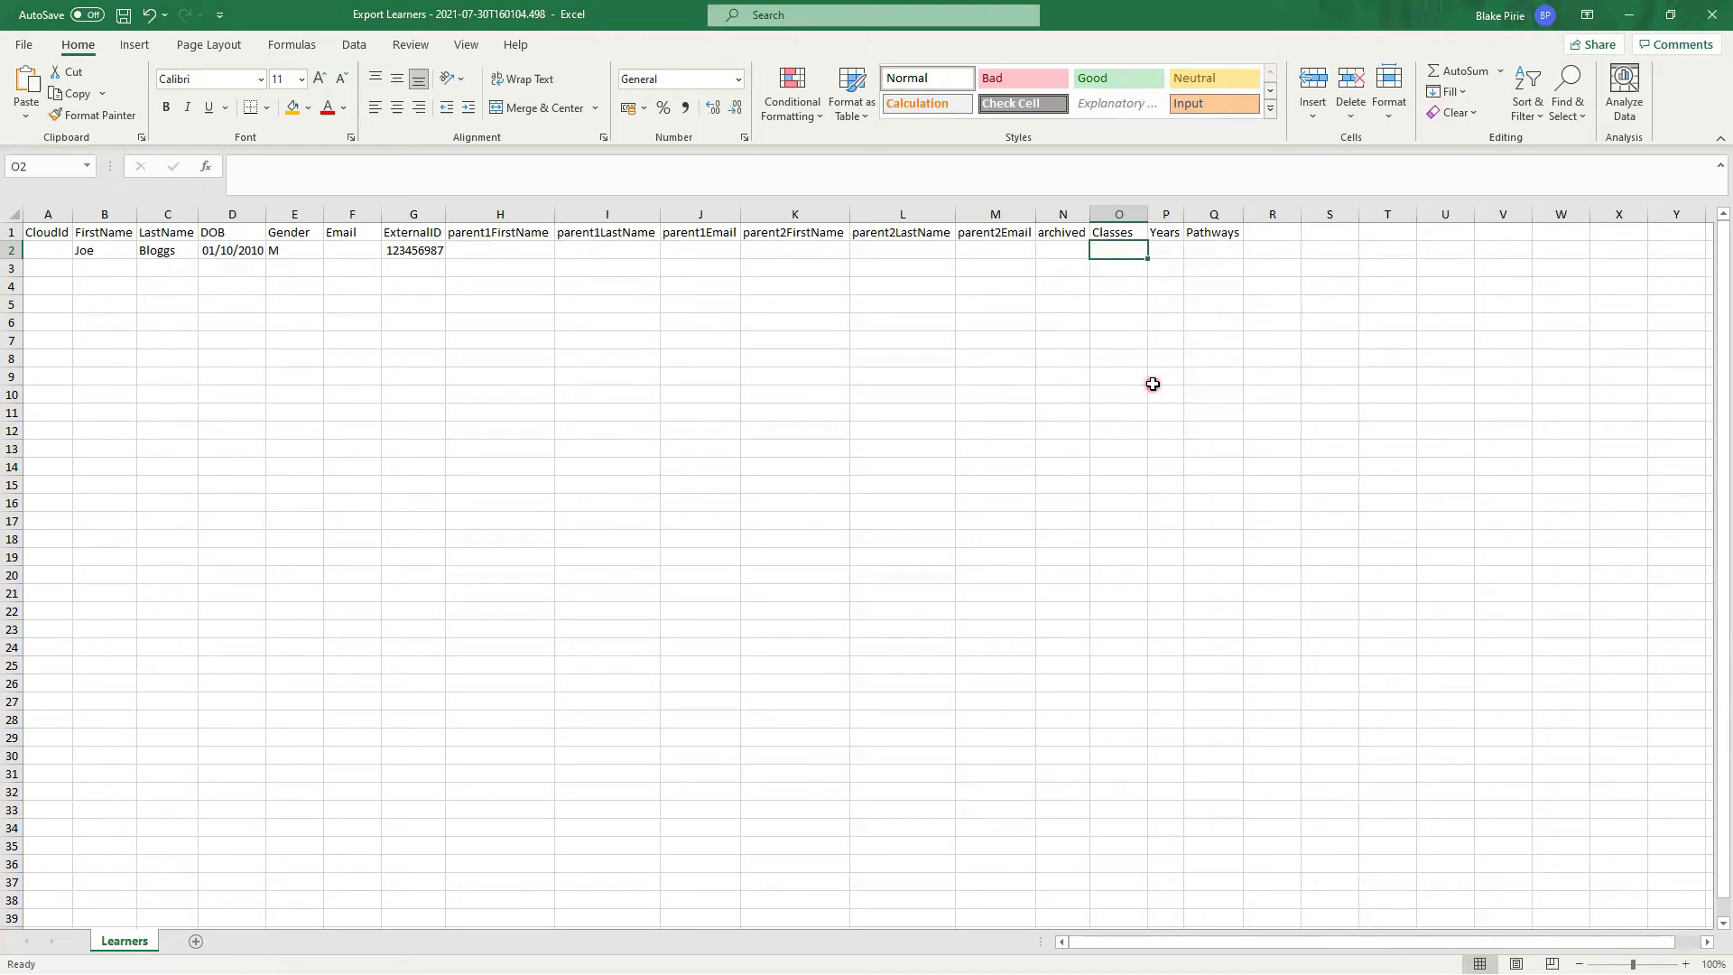
pyautogui.write('Blue')
pyautogui.write(' Cladd')
pyautogui.write('ss')
pyautogui.click(1100, 320)
pyautogui.doubleClick(1151, 211)
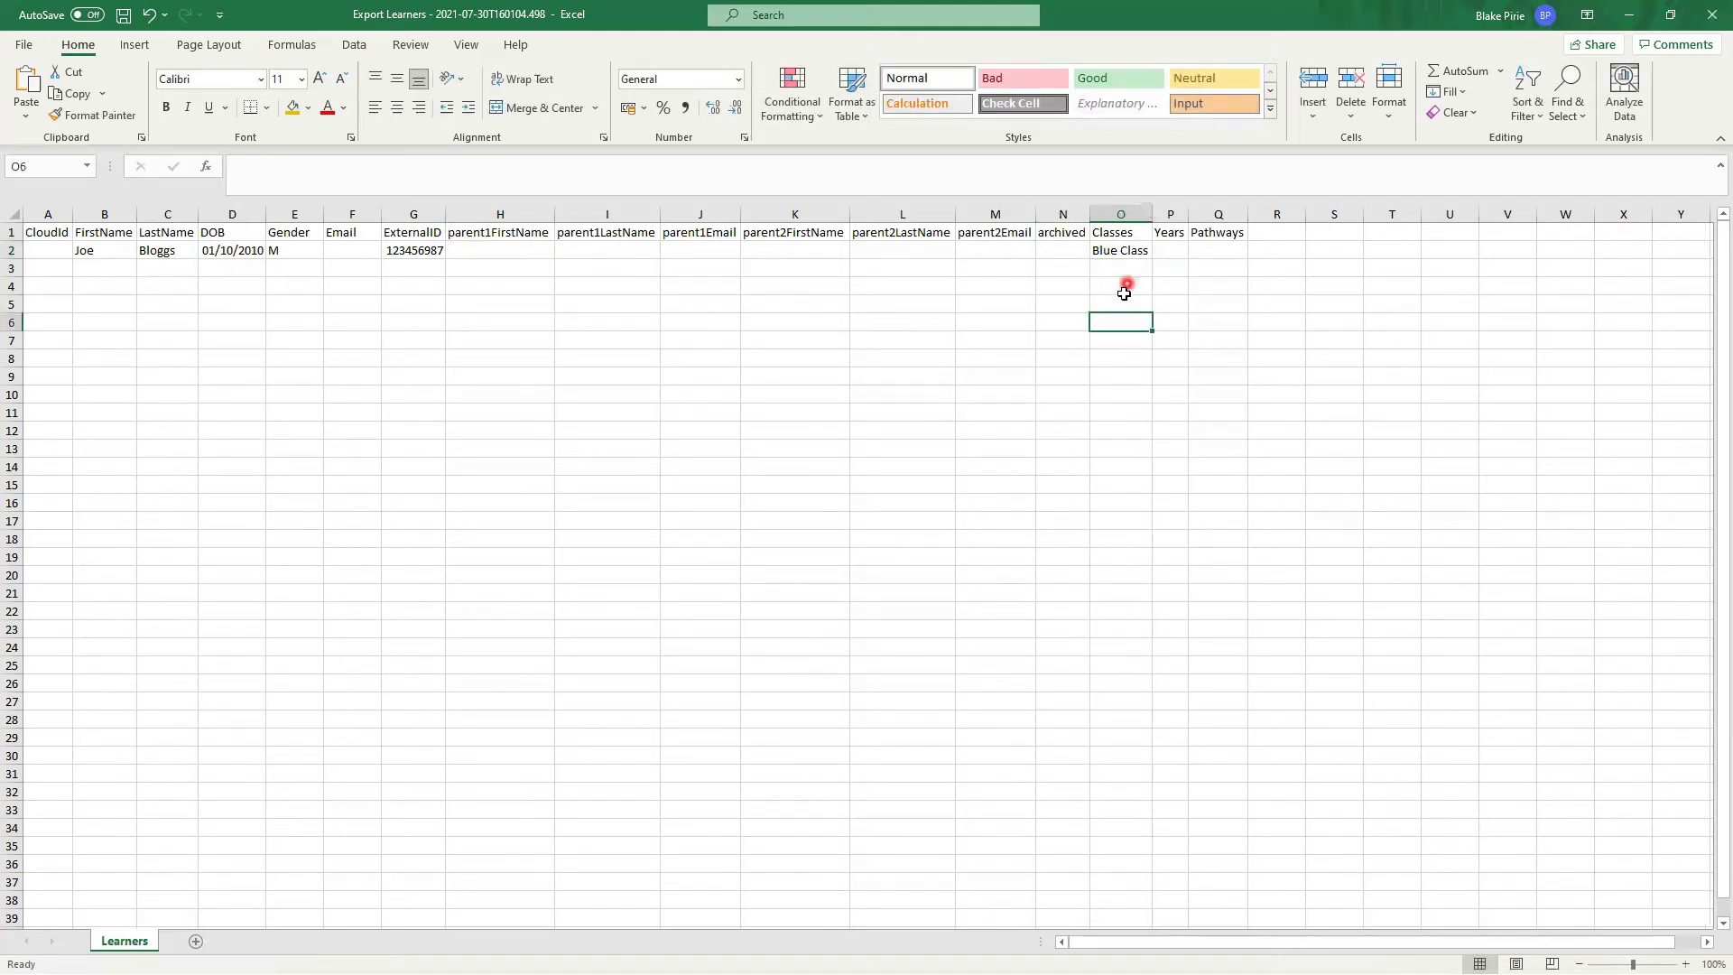
# - Widen the Years column and set the row 2 learner's year to Year 6 and pathway to Formal
pyautogui.moveTo(1189, 214); pyautogui.dragTo(1227, 214)
pyautogui.click(1192, 252)
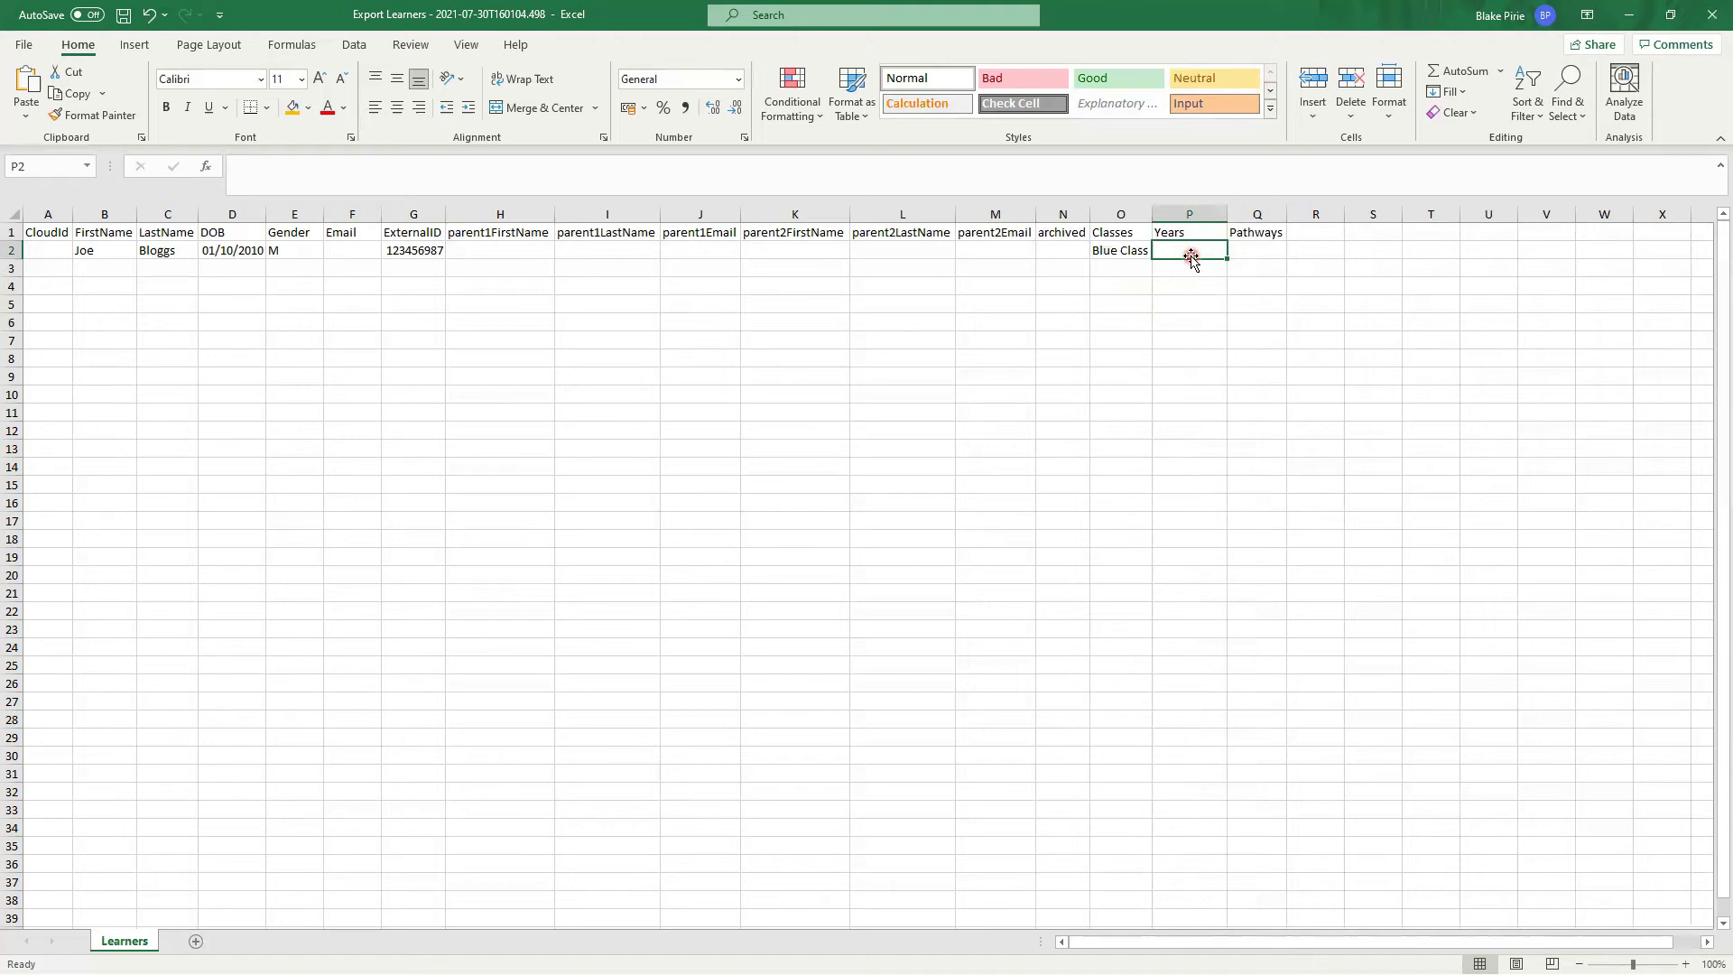
pyautogui.write('Year 6')
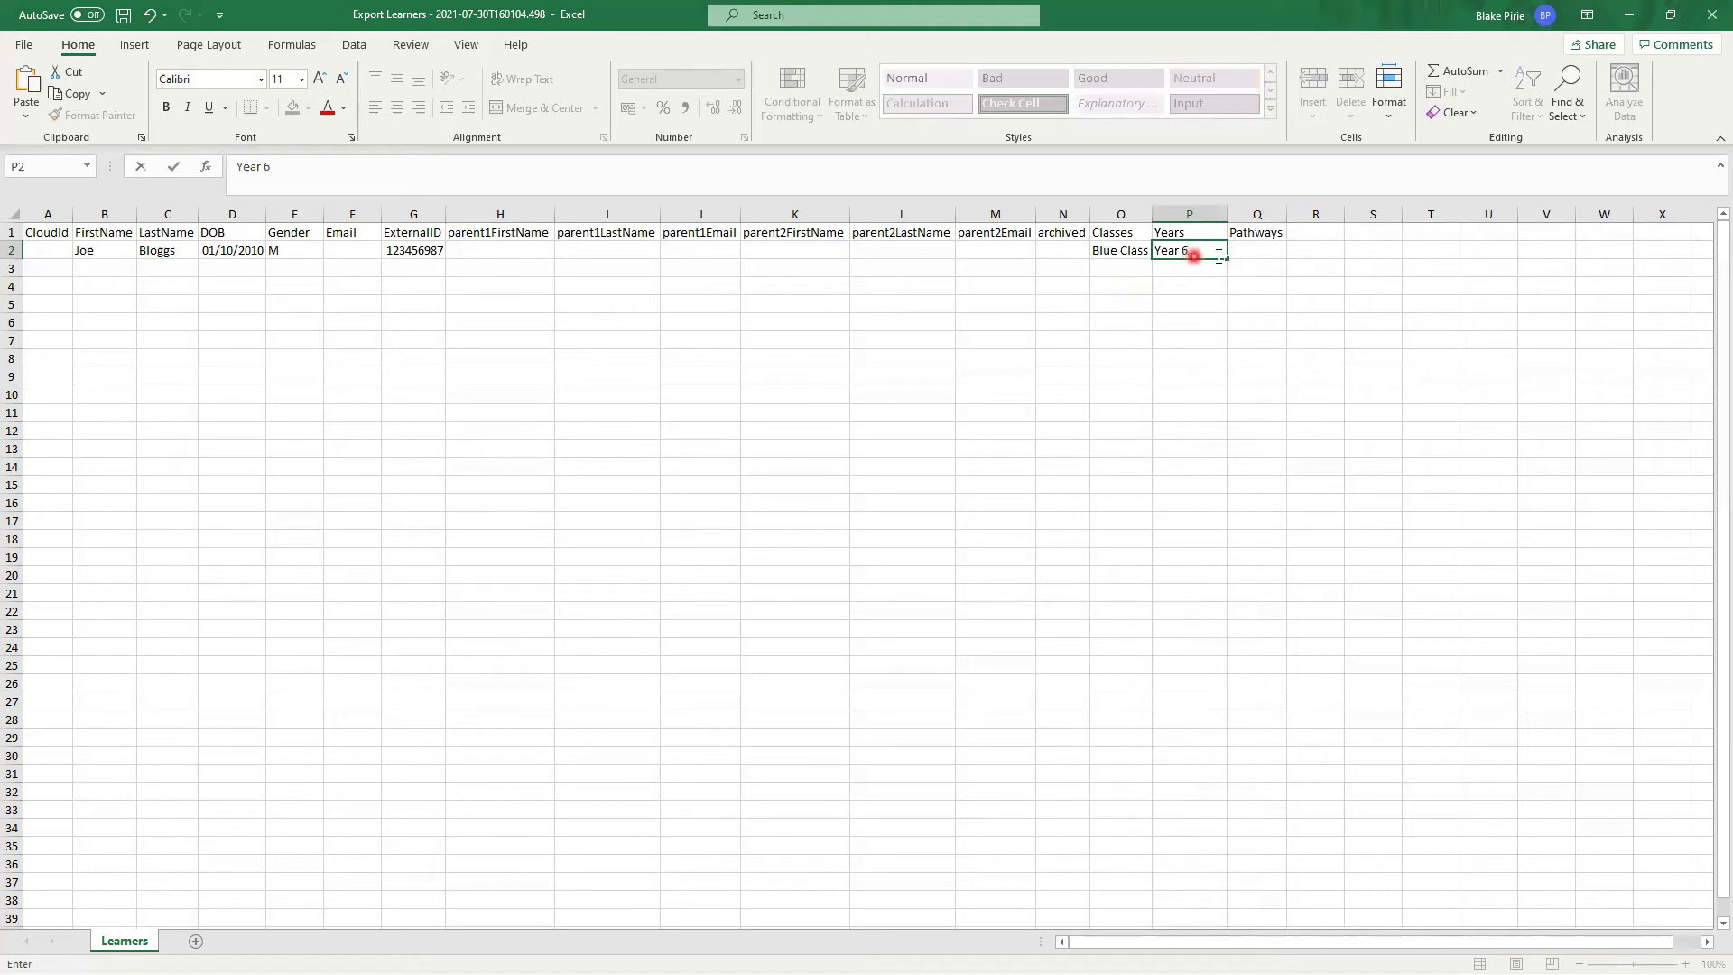
pyautogui.click(1257, 269)
pyautogui.click(1261, 250)
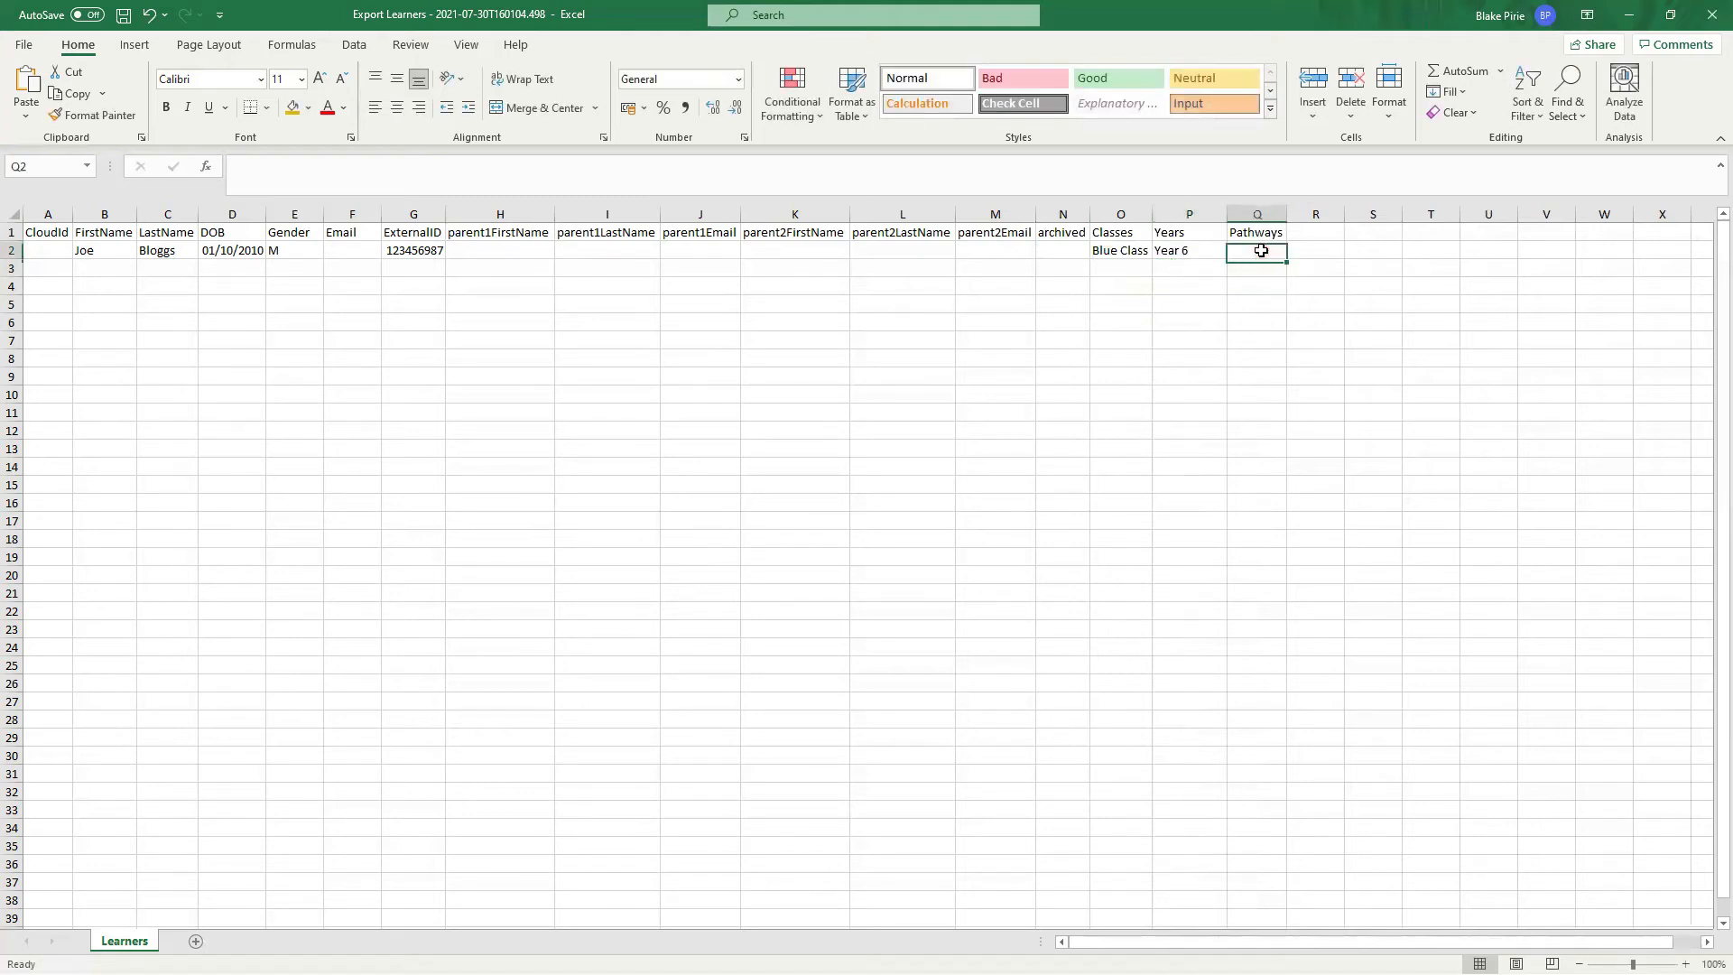
pyautogui.write('Formal')
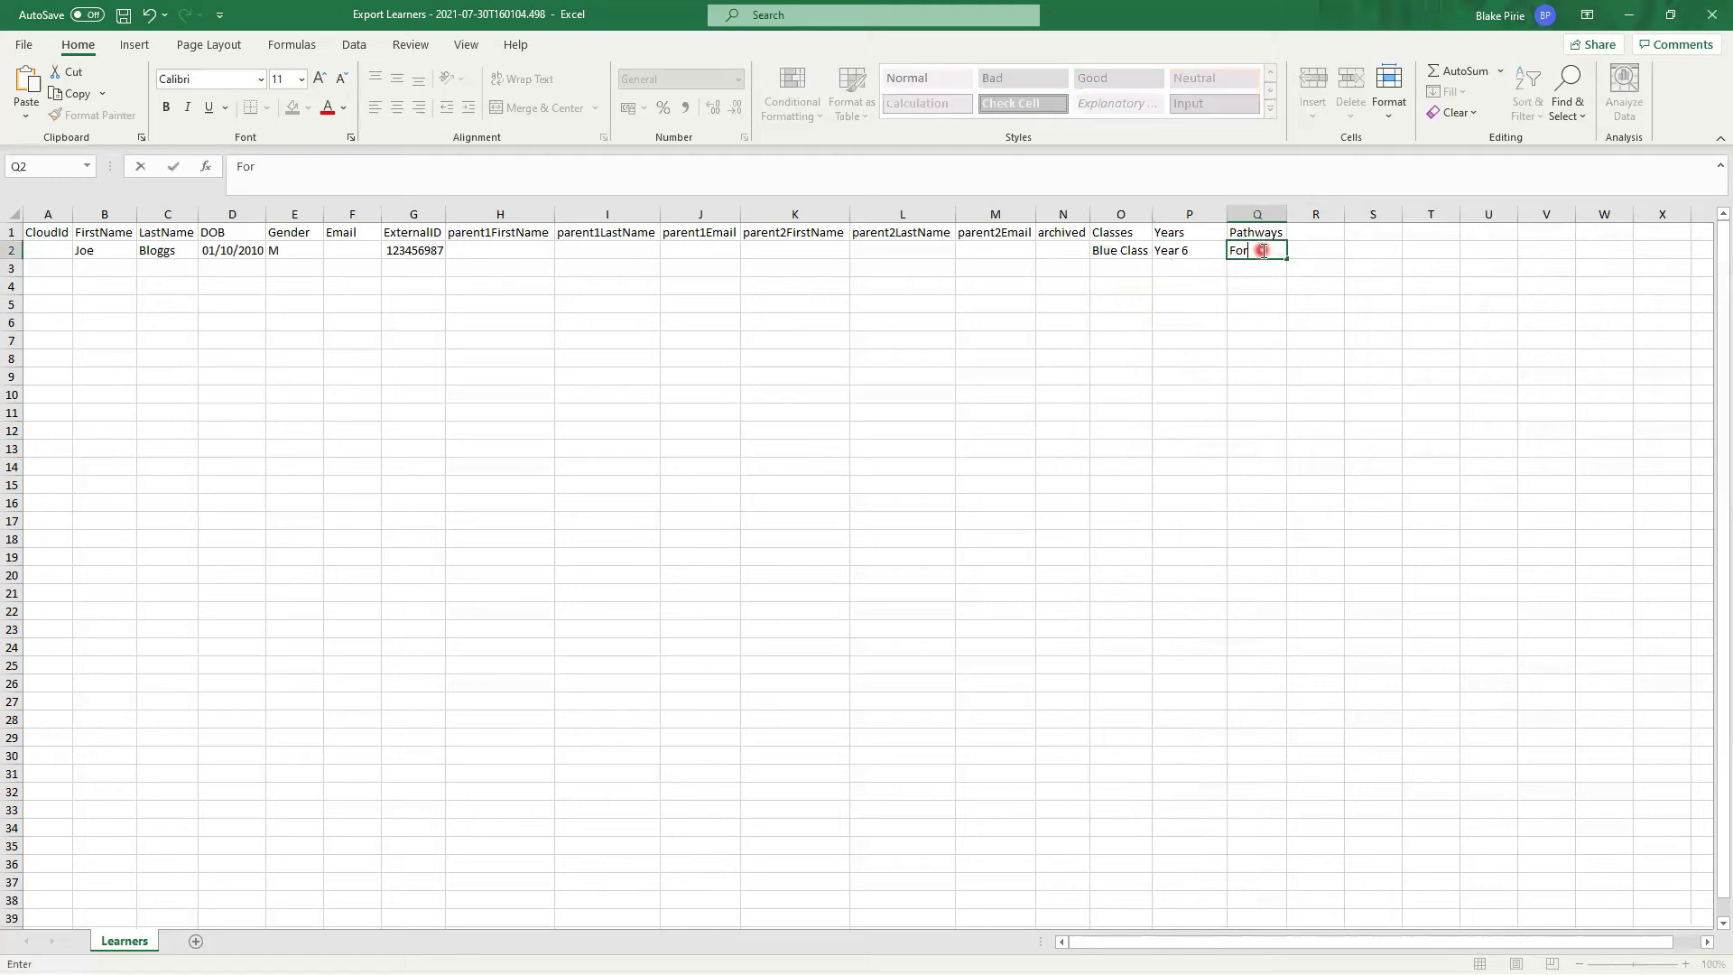
pyautogui.click(1263, 285)
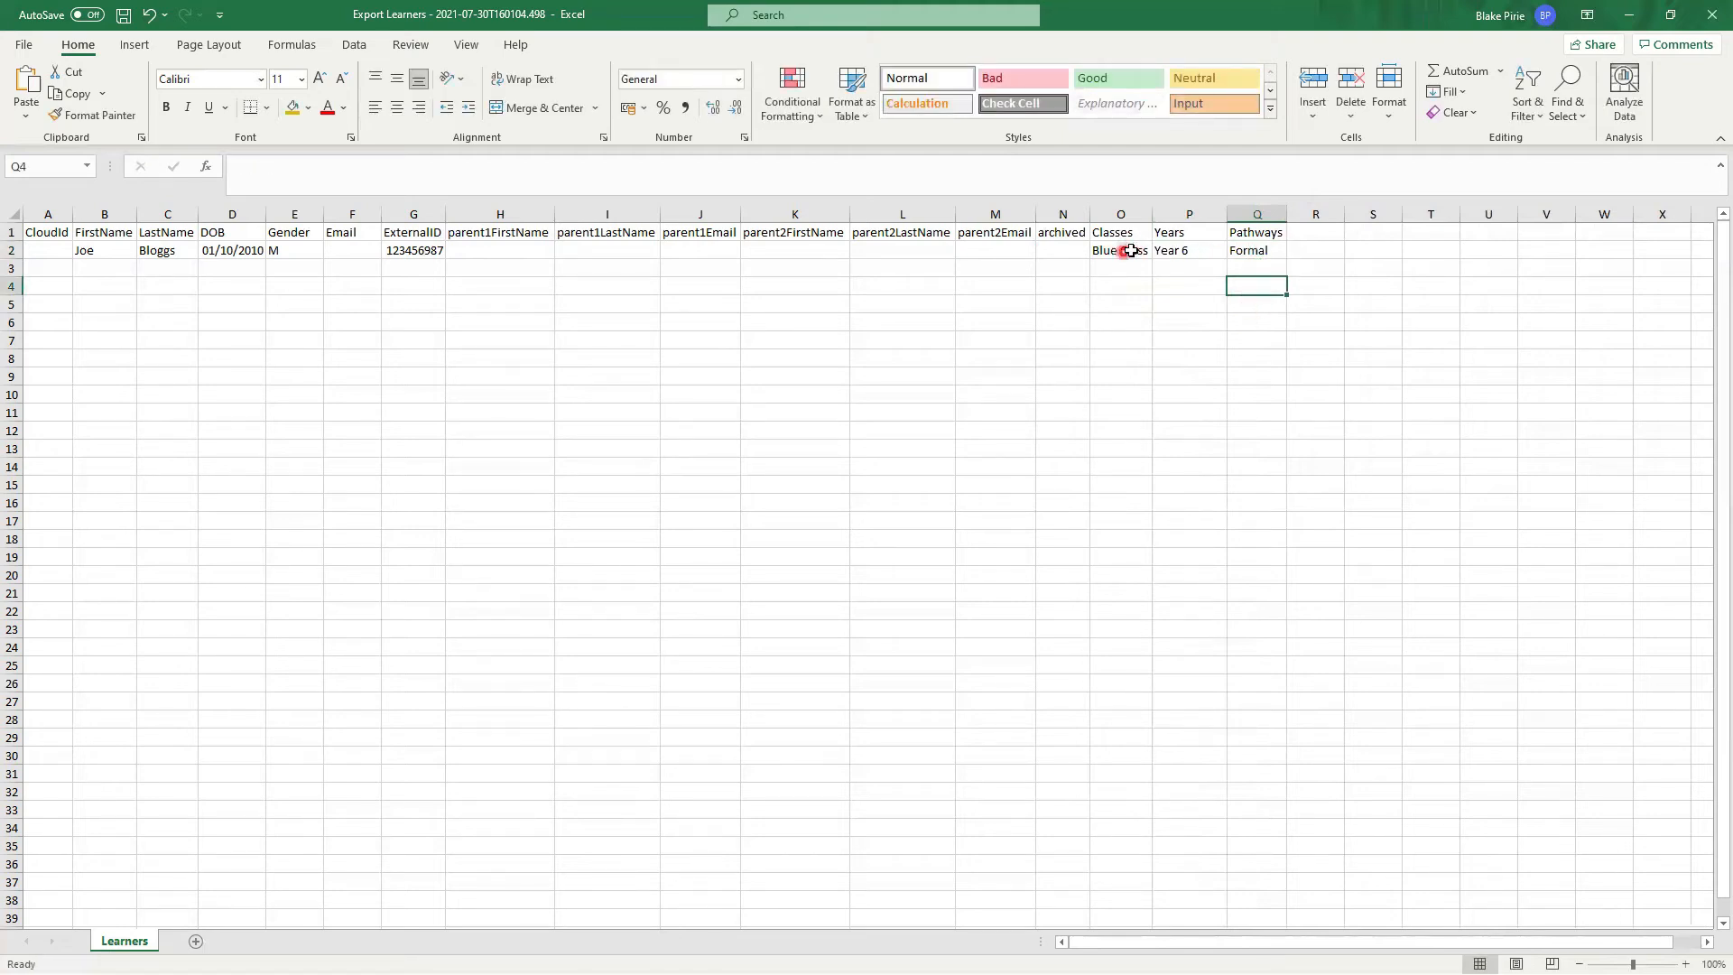
# - Review the row 2 class, year and pathway entries, and the CloudId column in the Adding Learners July 2021 workbook
pyautogui.click(1255, 254)
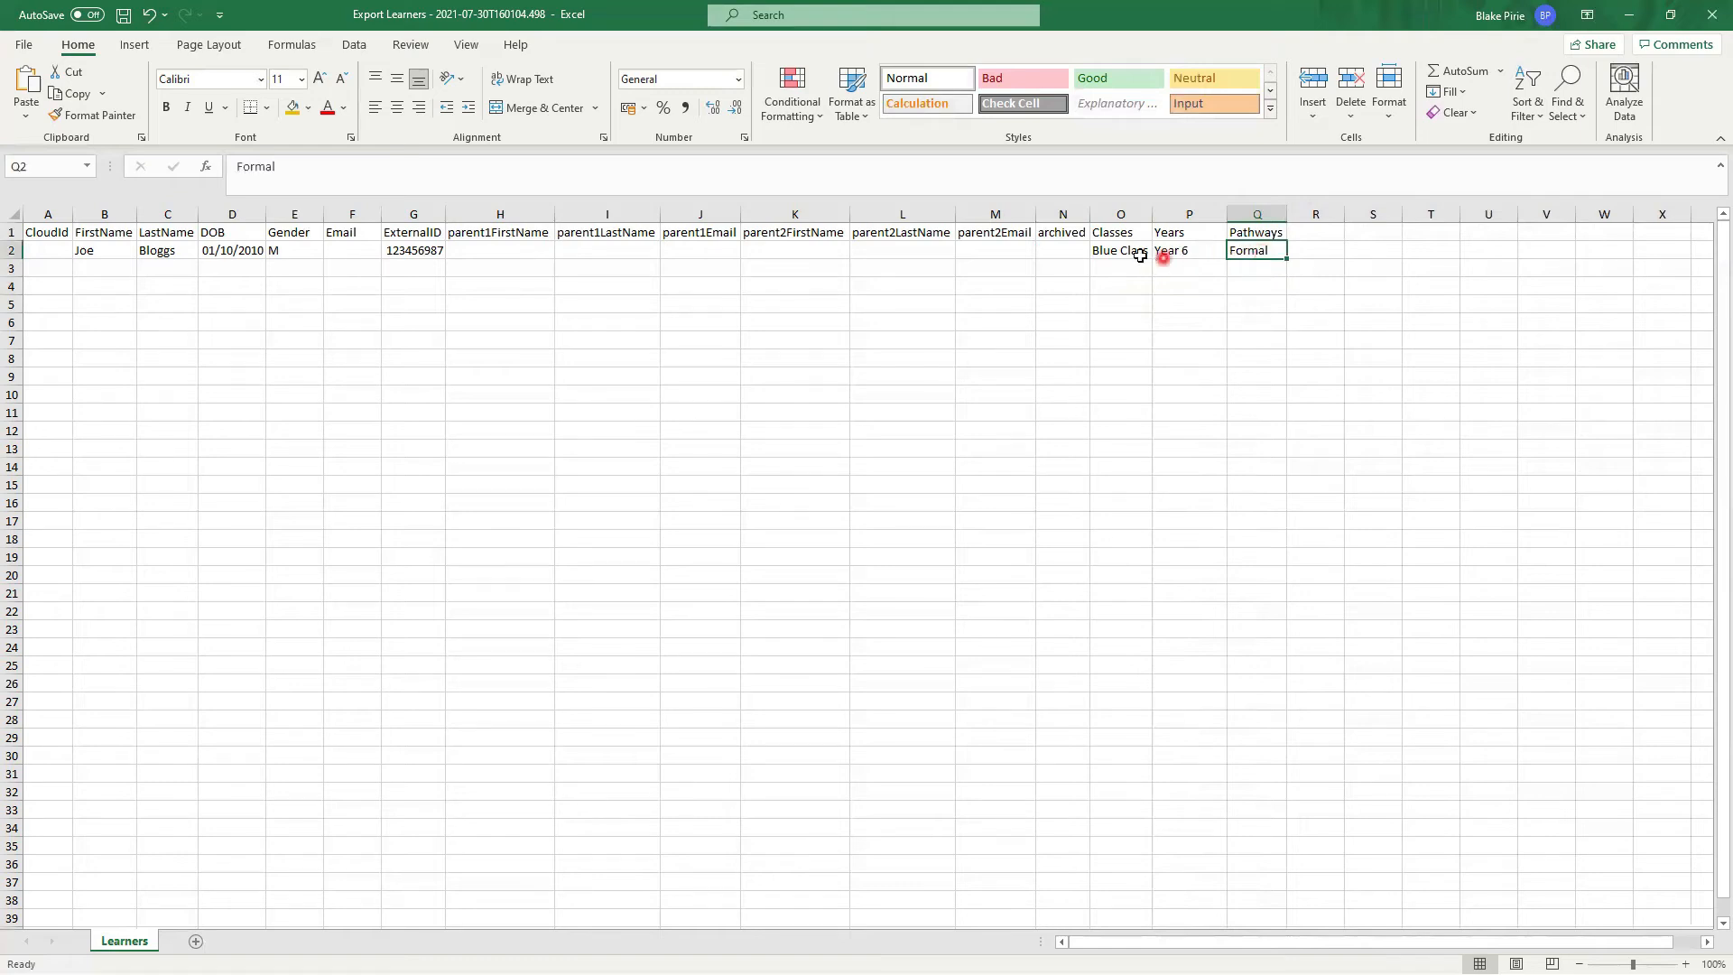
pyautogui.click(1126, 252)
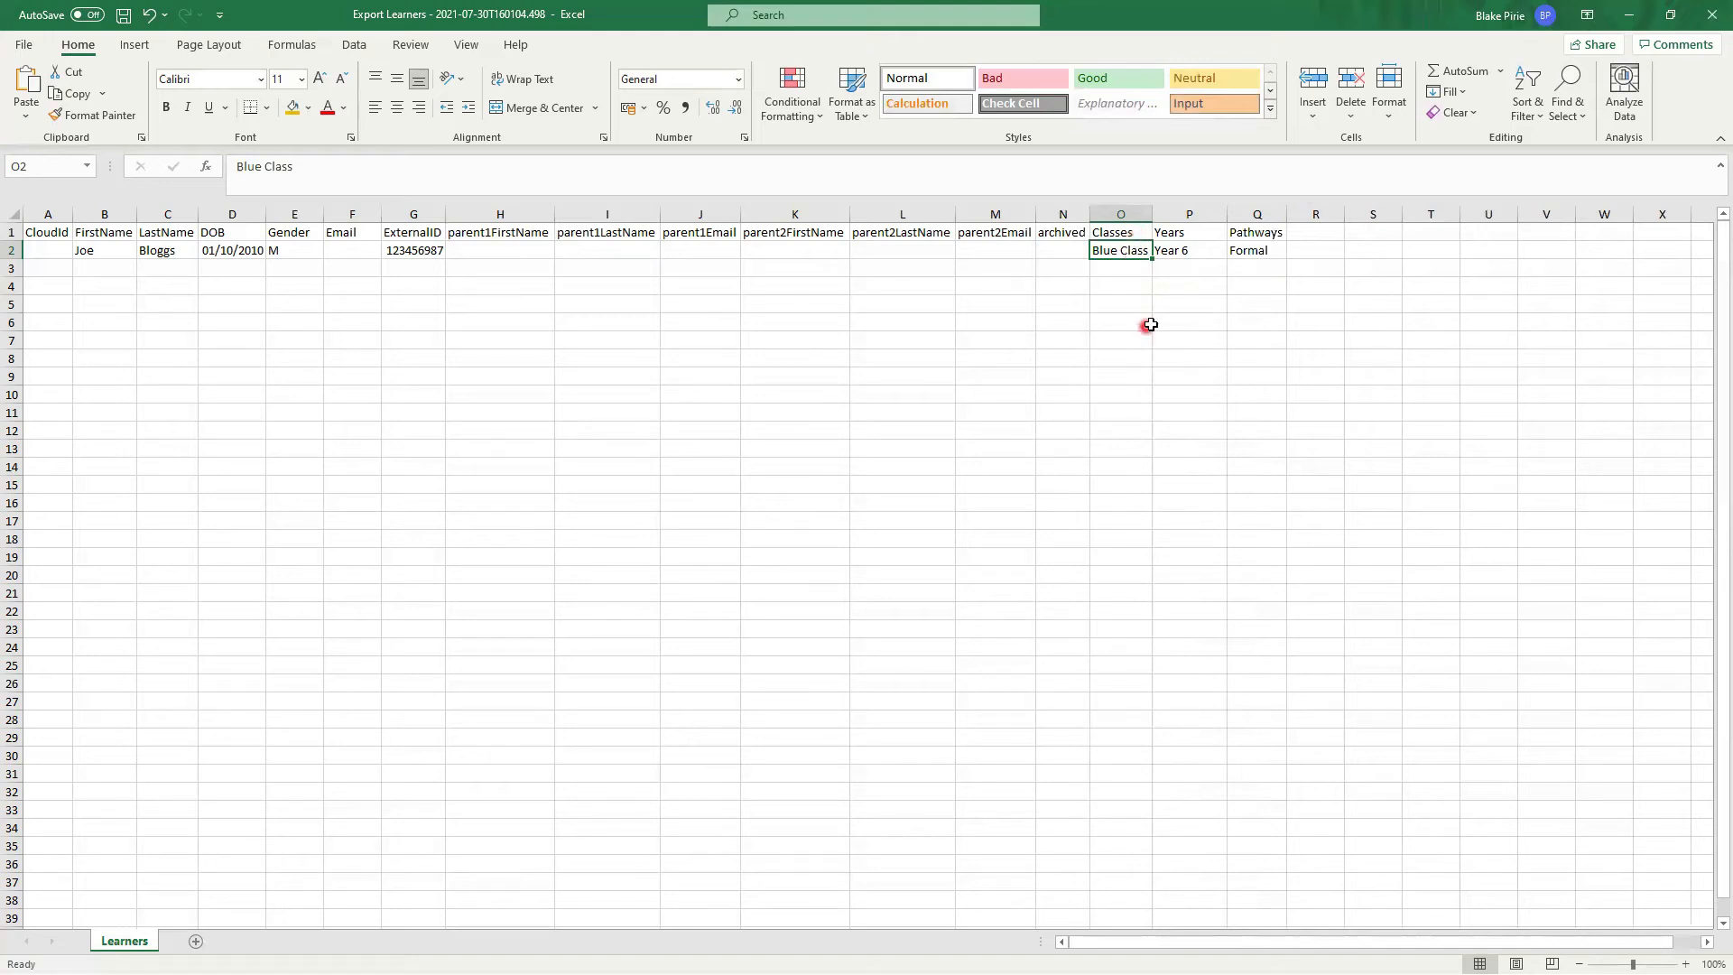
pyautogui.click(1208, 250)
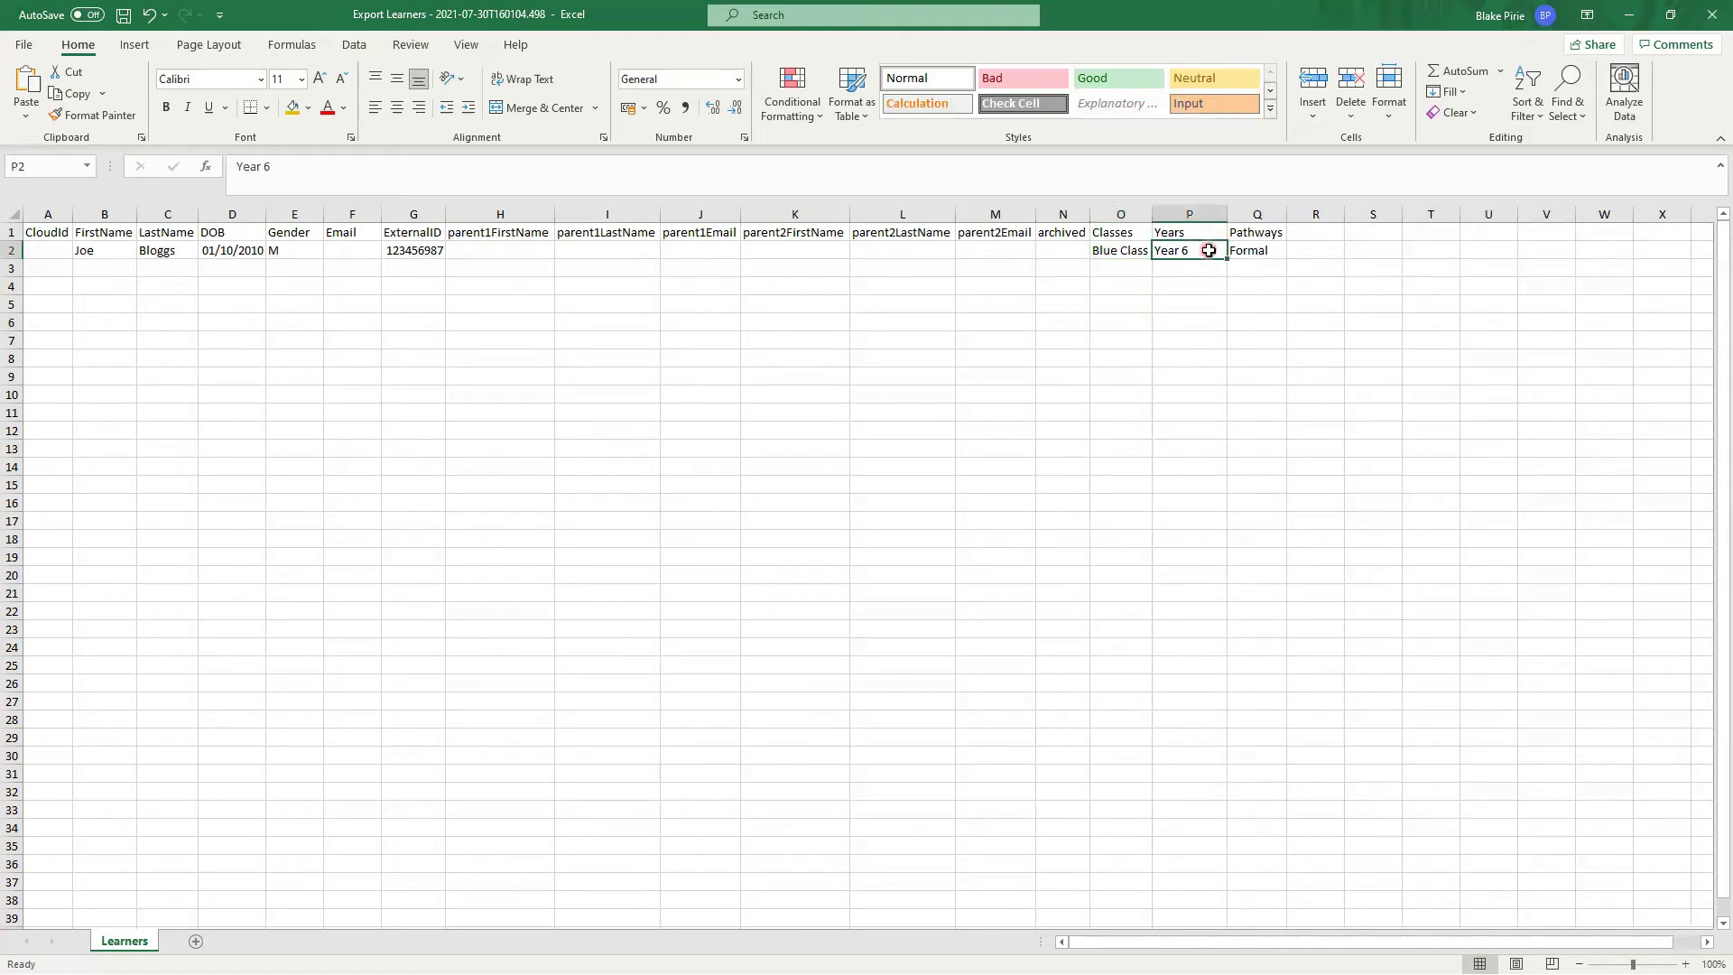
pyautogui.click(1203, 231)
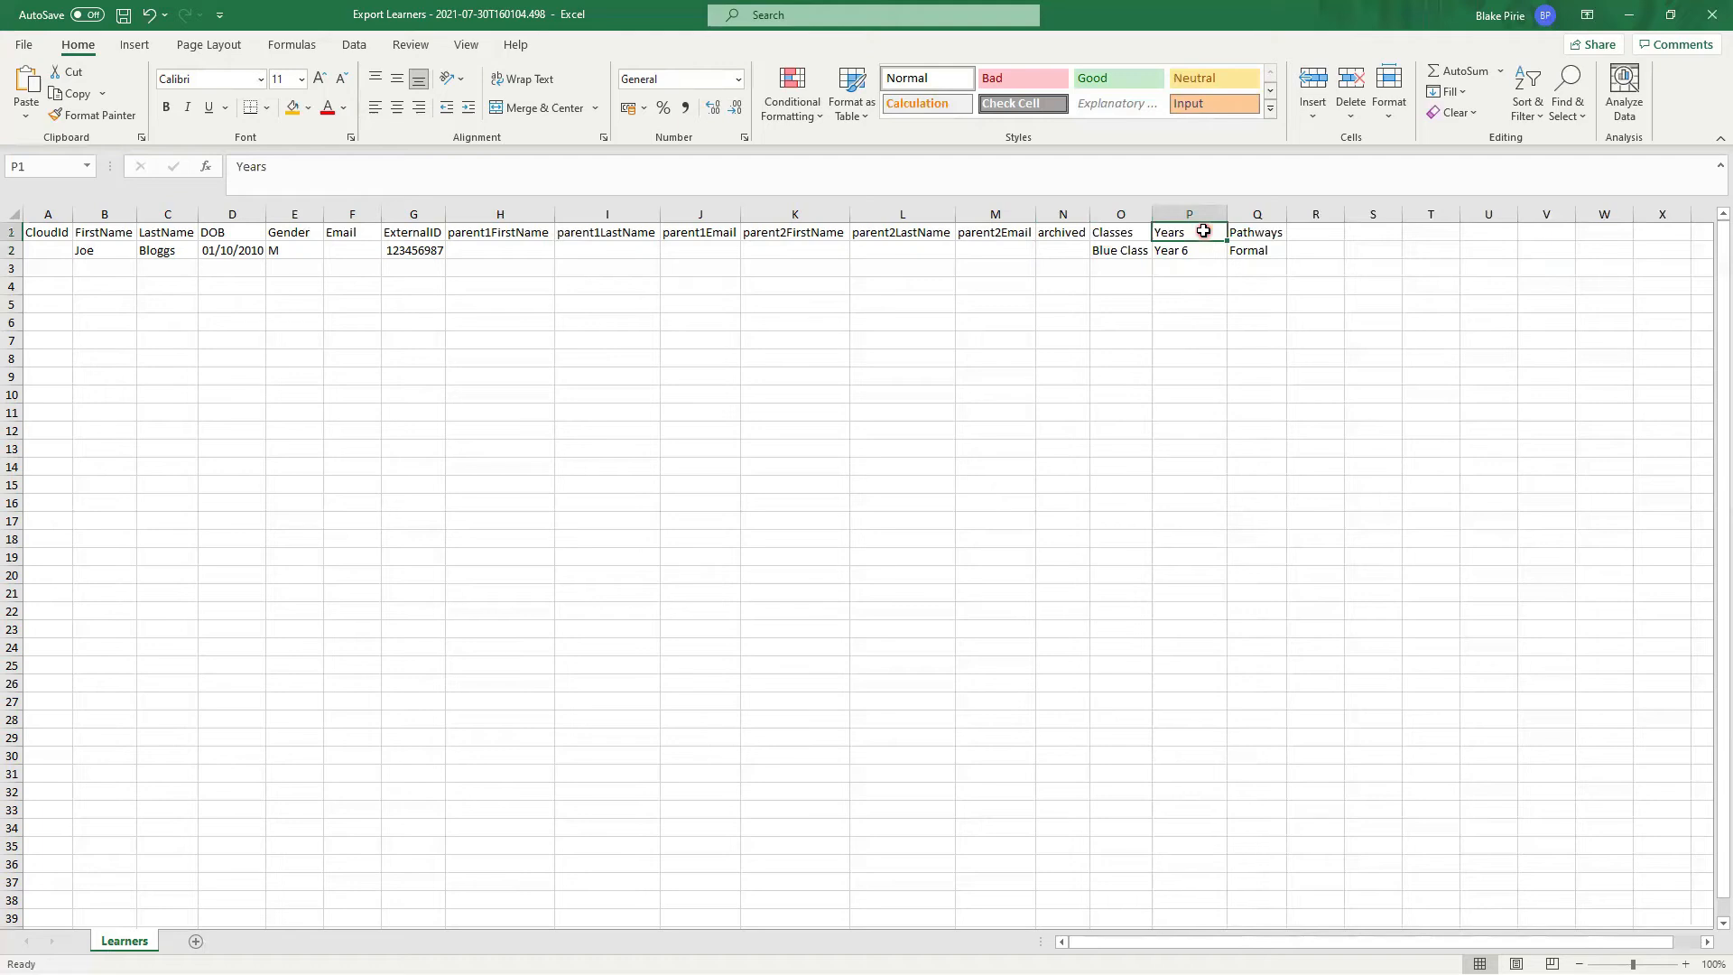
pyautogui.click(1252, 254)
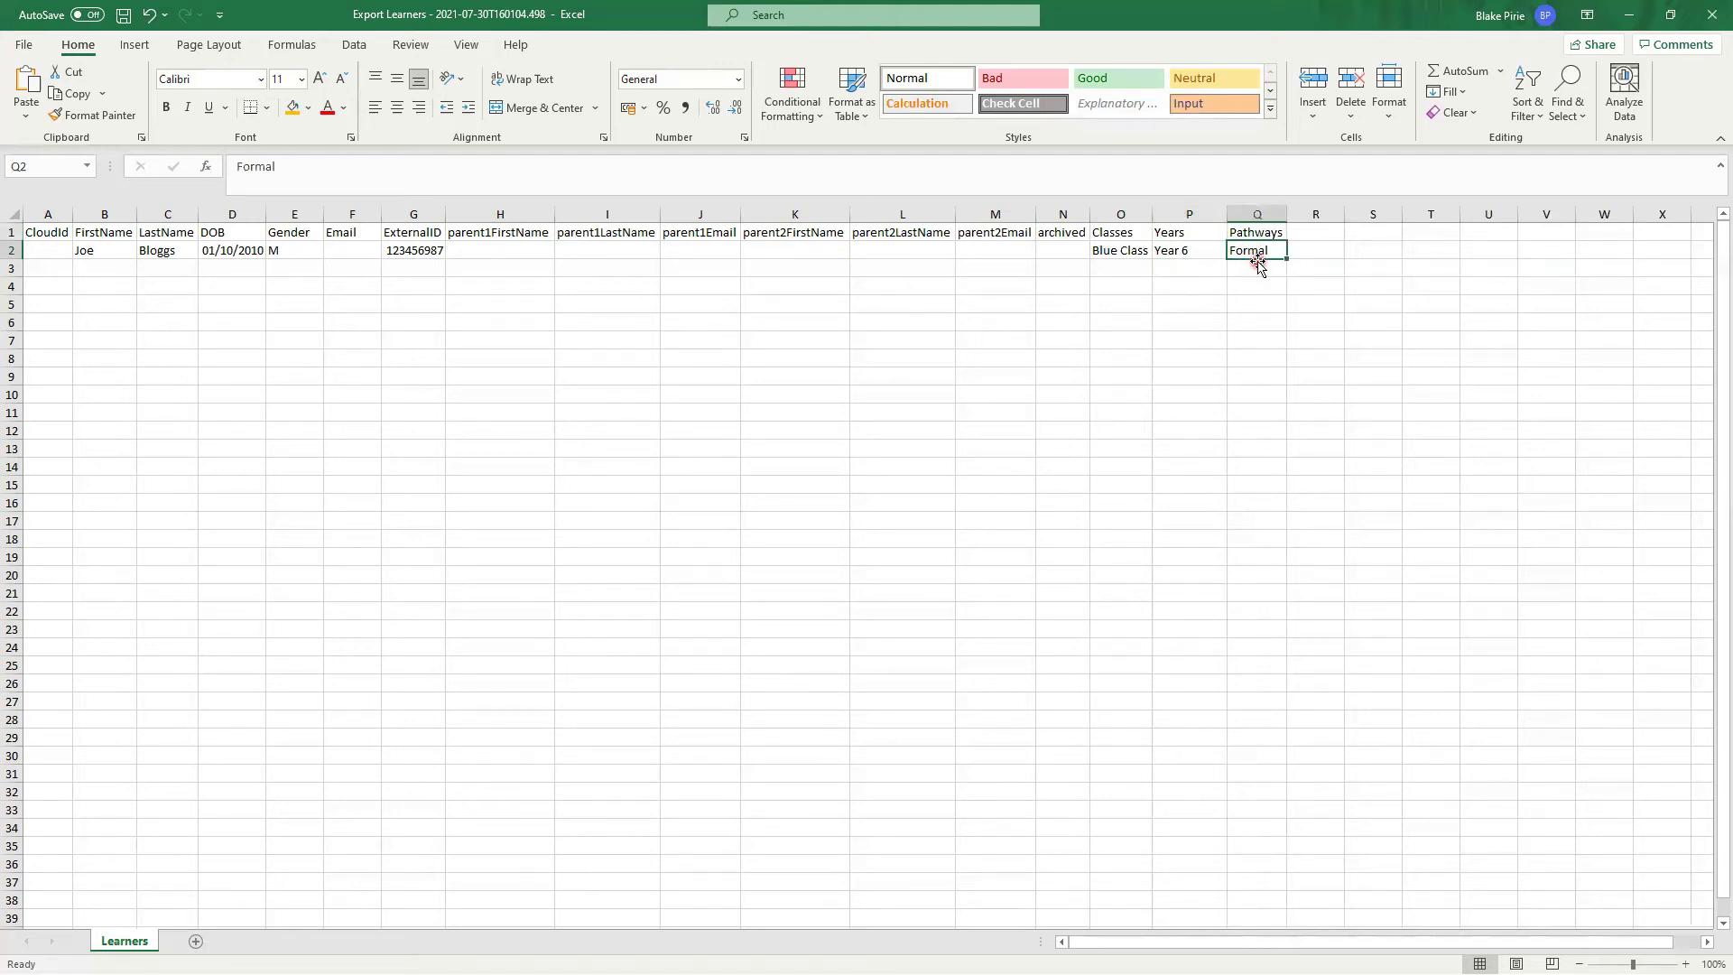
pyautogui.click(1264, 233)
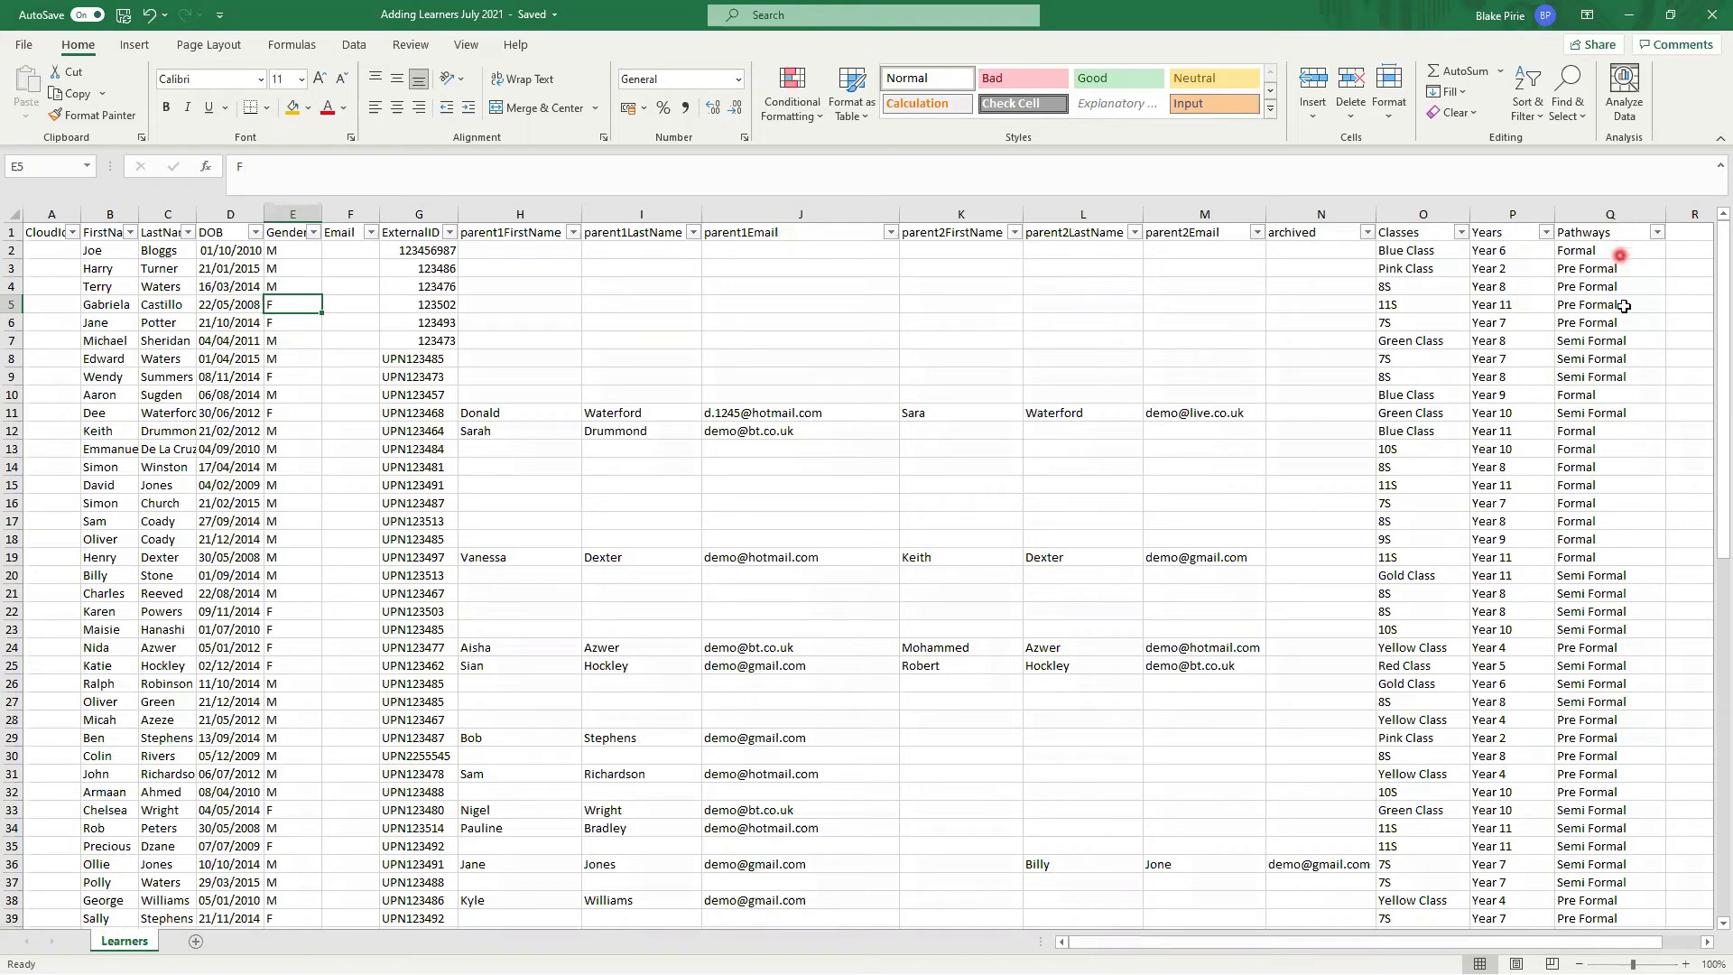
pyautogui.click(48, 252)
pyautogui.moveTo(48, 252); pyautogui.dragTo(42, 898)
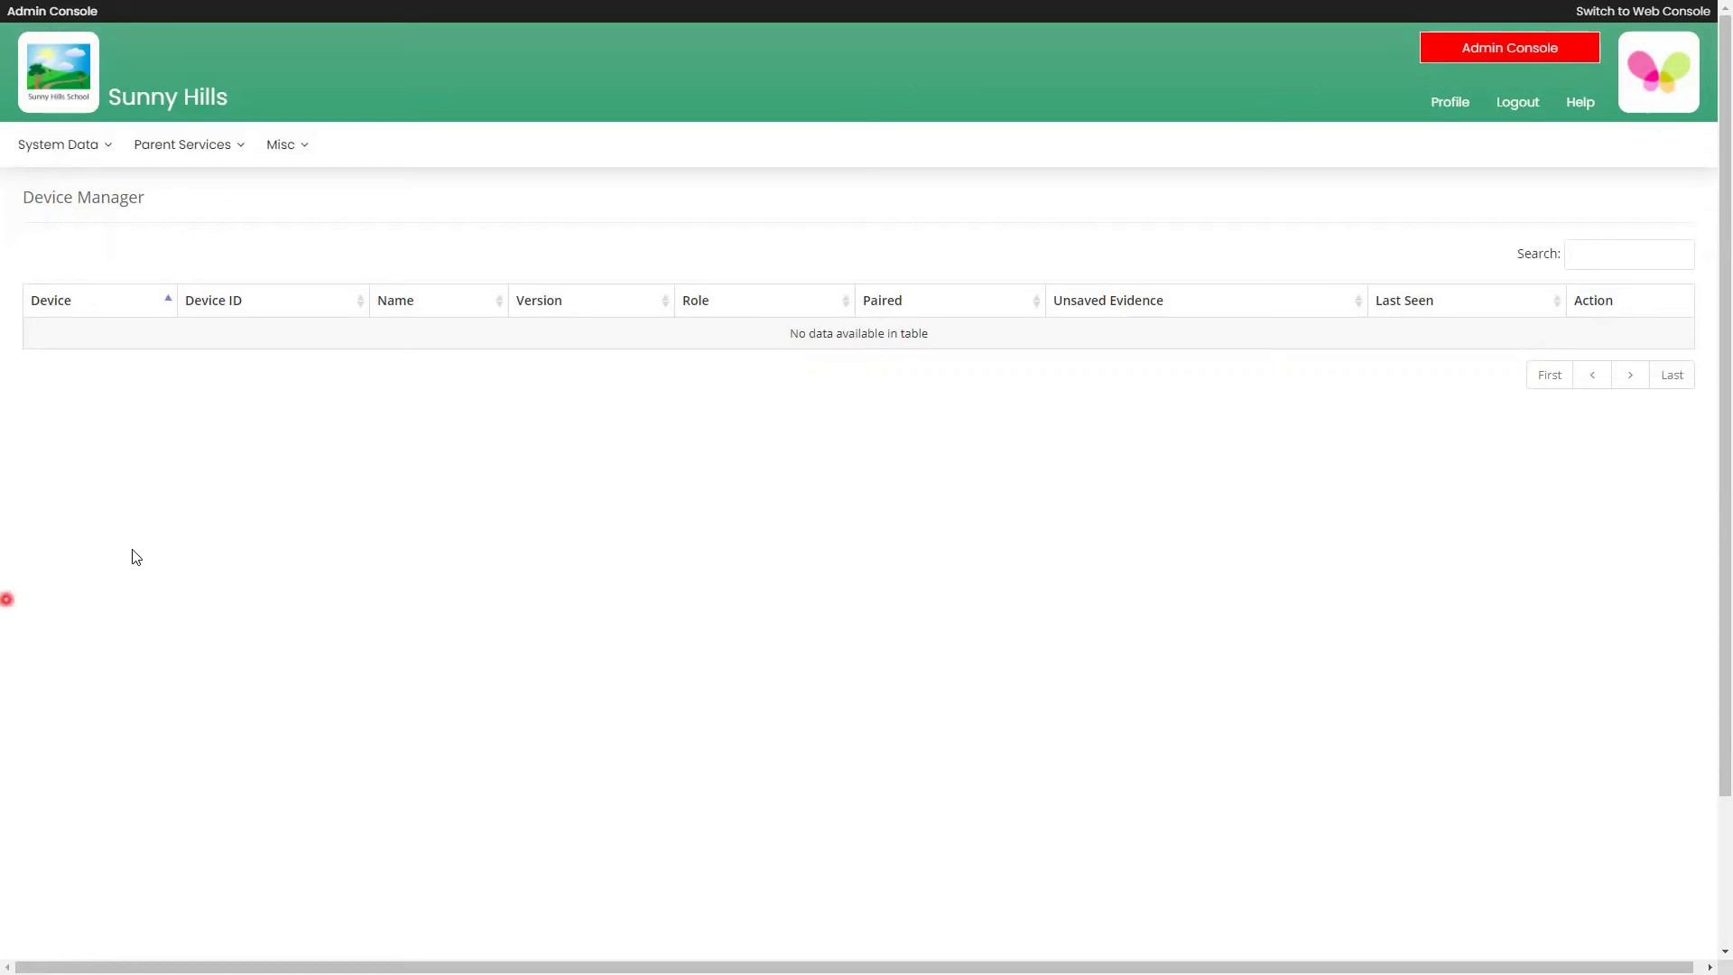
# - In the Evidence for Learning admin console, go to the learners list and upload Adding Learners July 2021.xlsx as a learner import
pyautogui.click(115, 151)
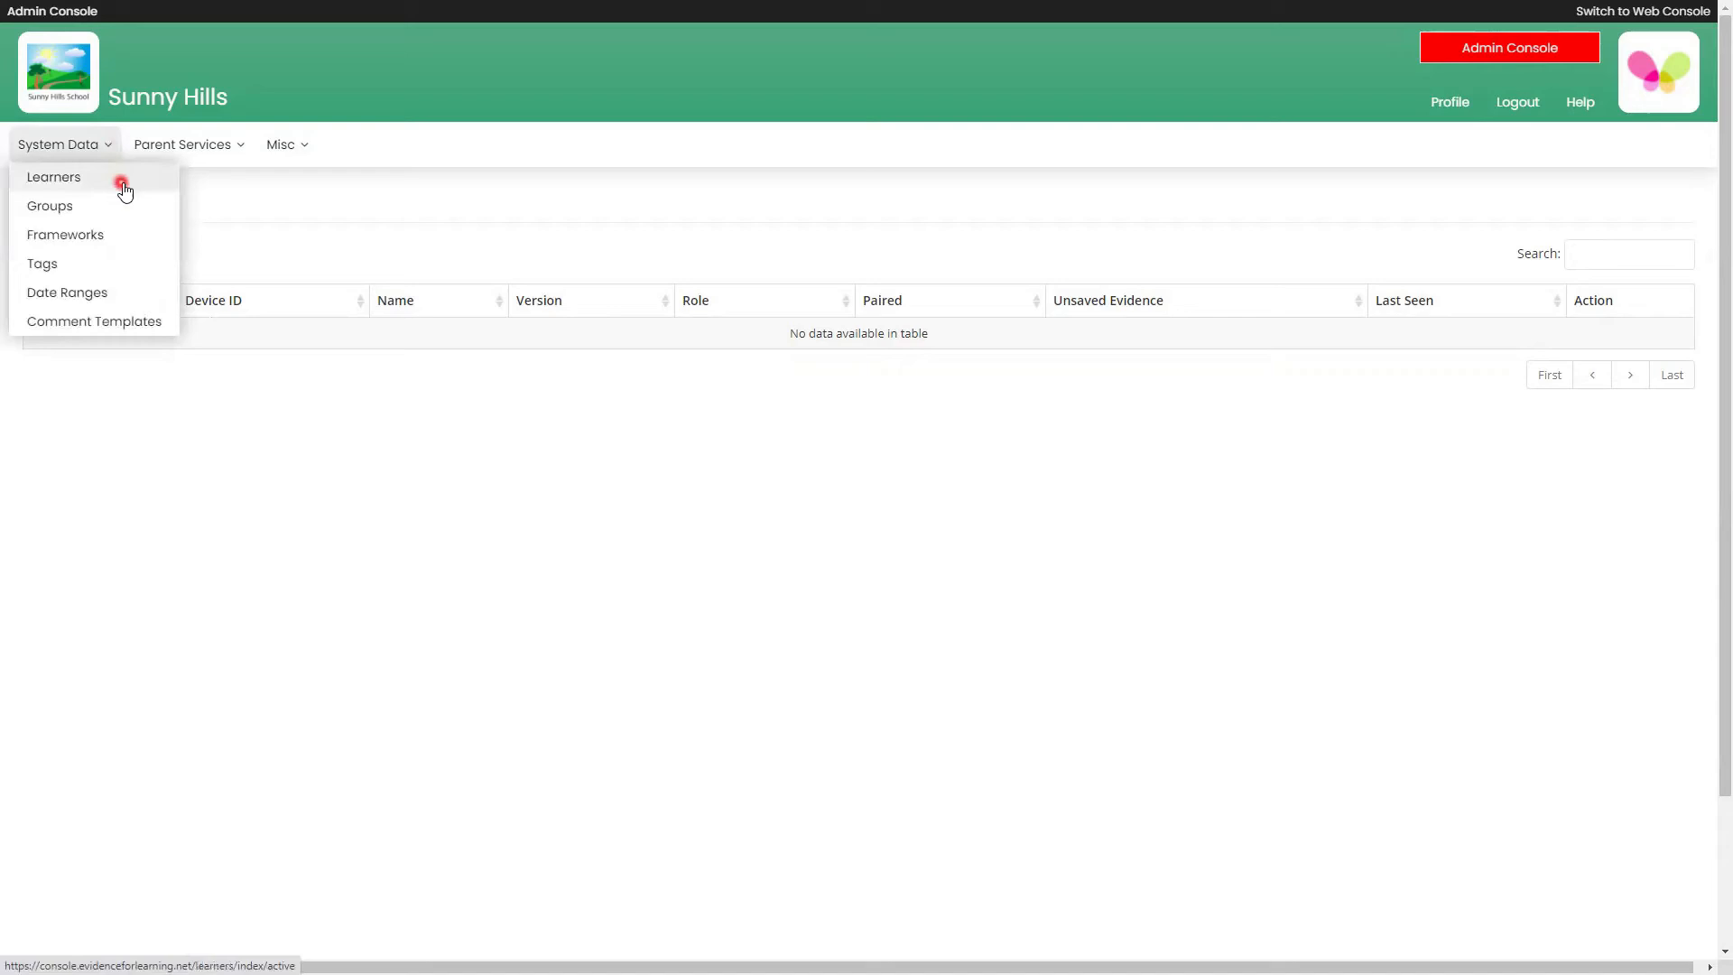
pyautogui.click(124, 186)
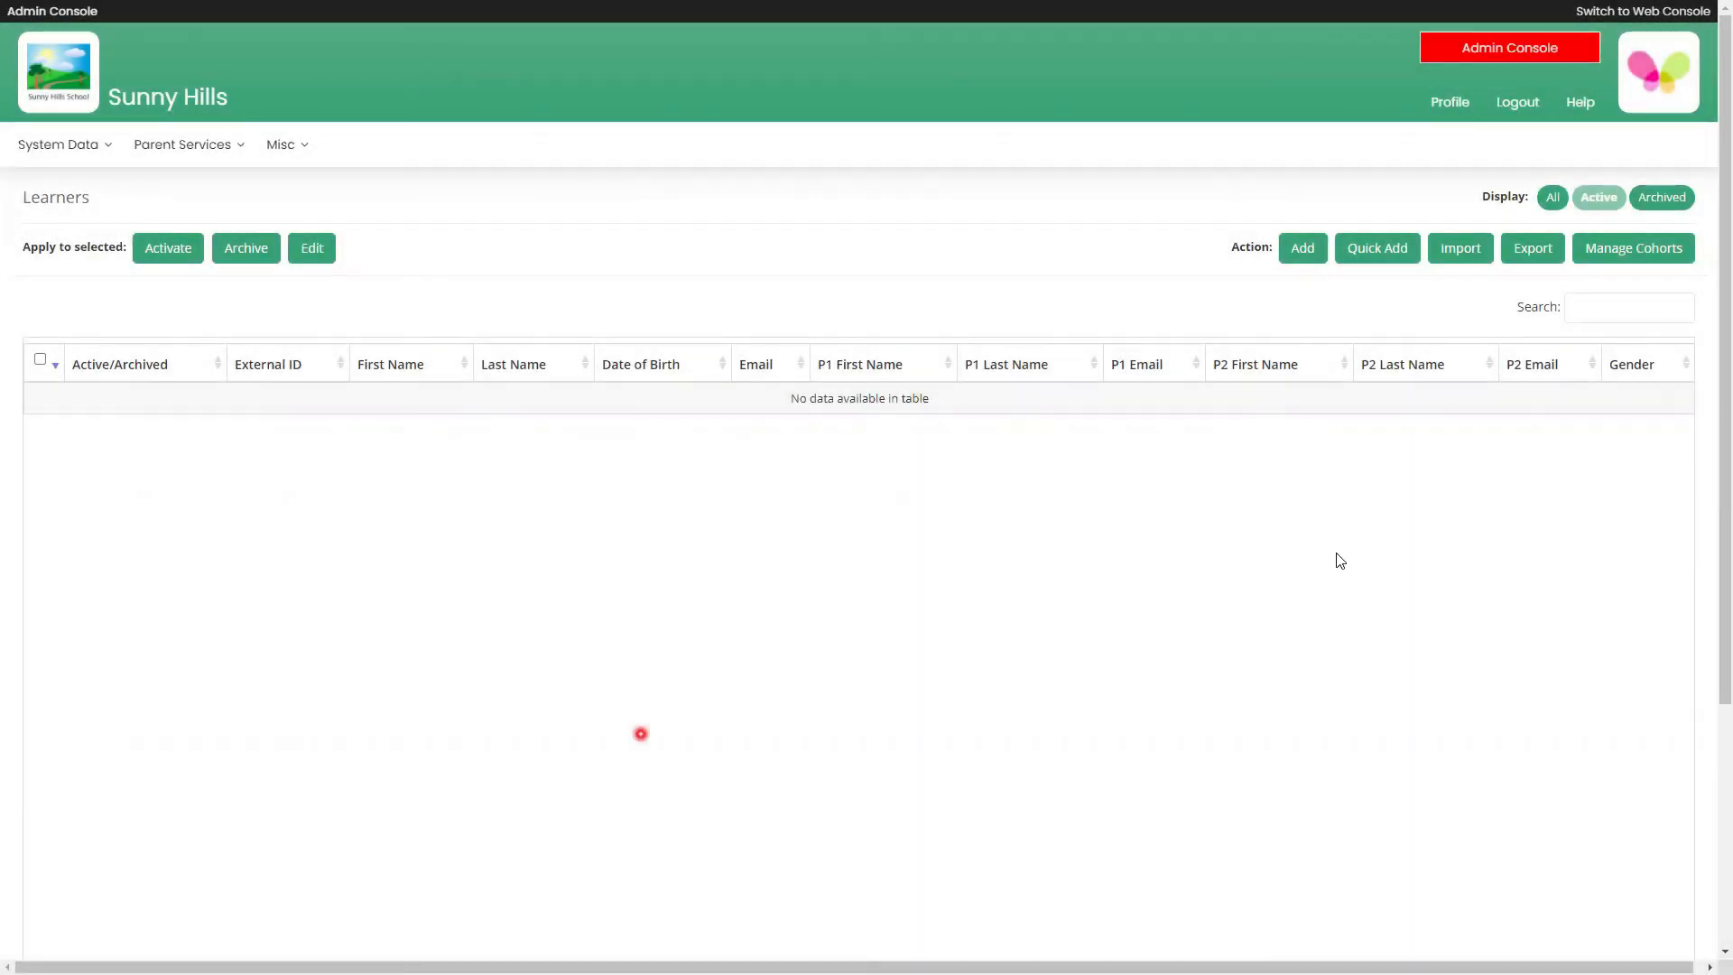
pyautogui.click(1451, 268)
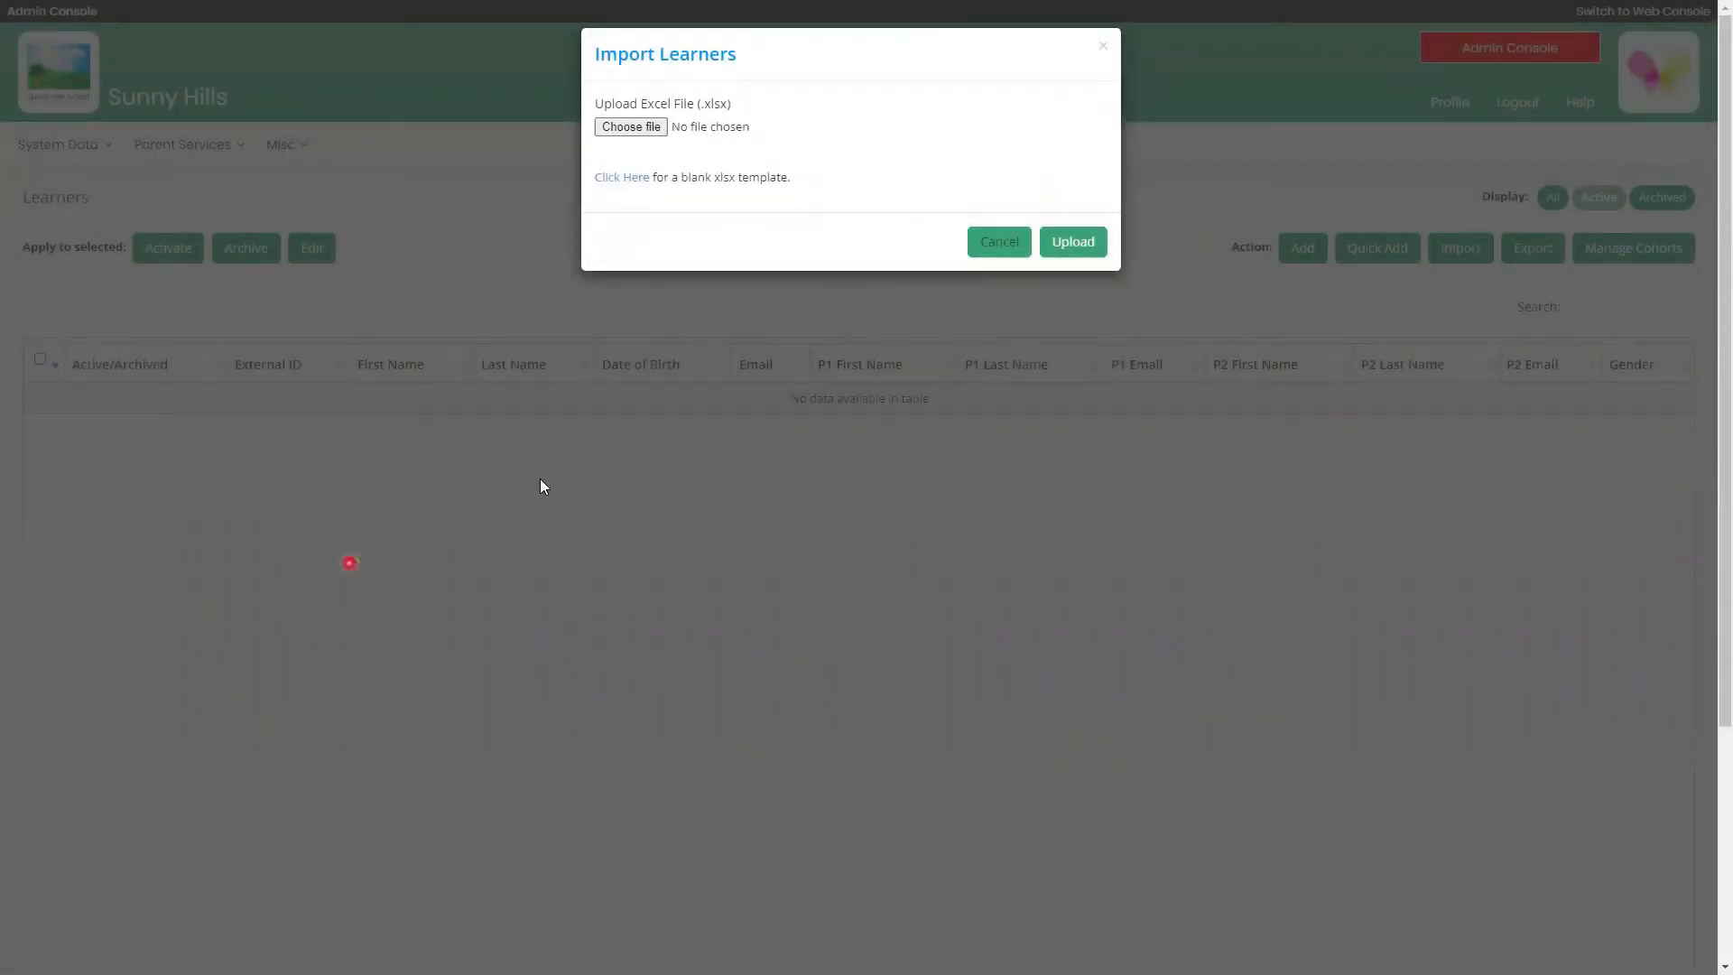
pyautogui.click(638, 136)
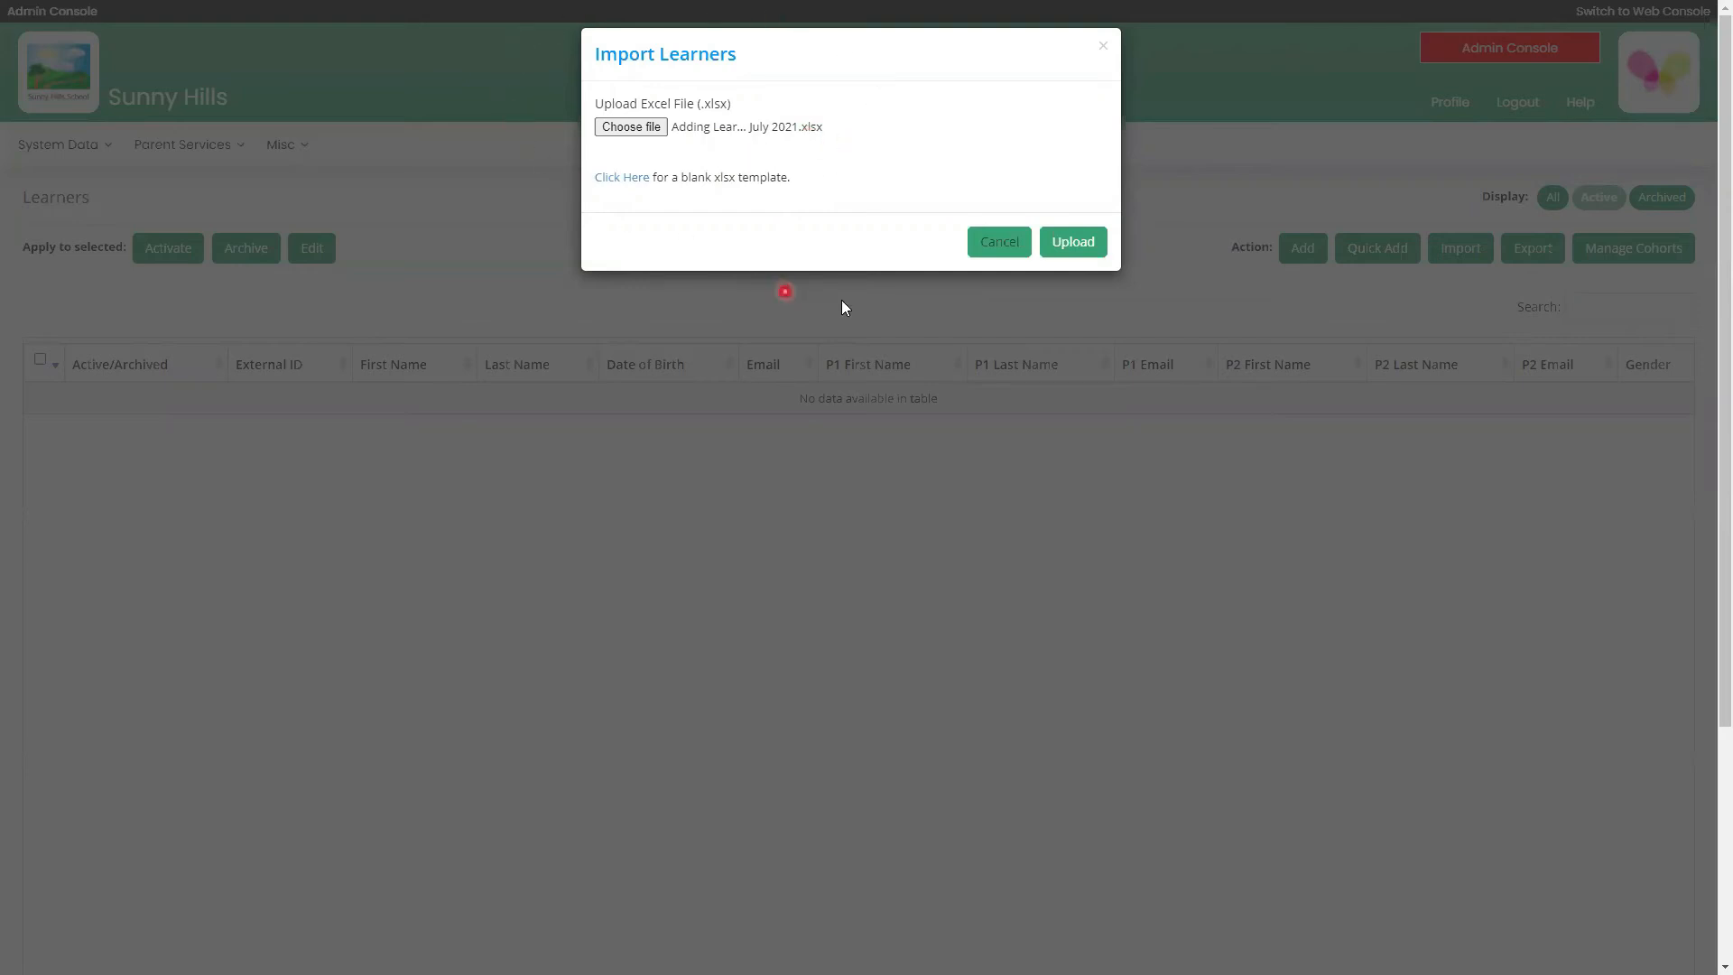
pyautogui.click(1103, 257)
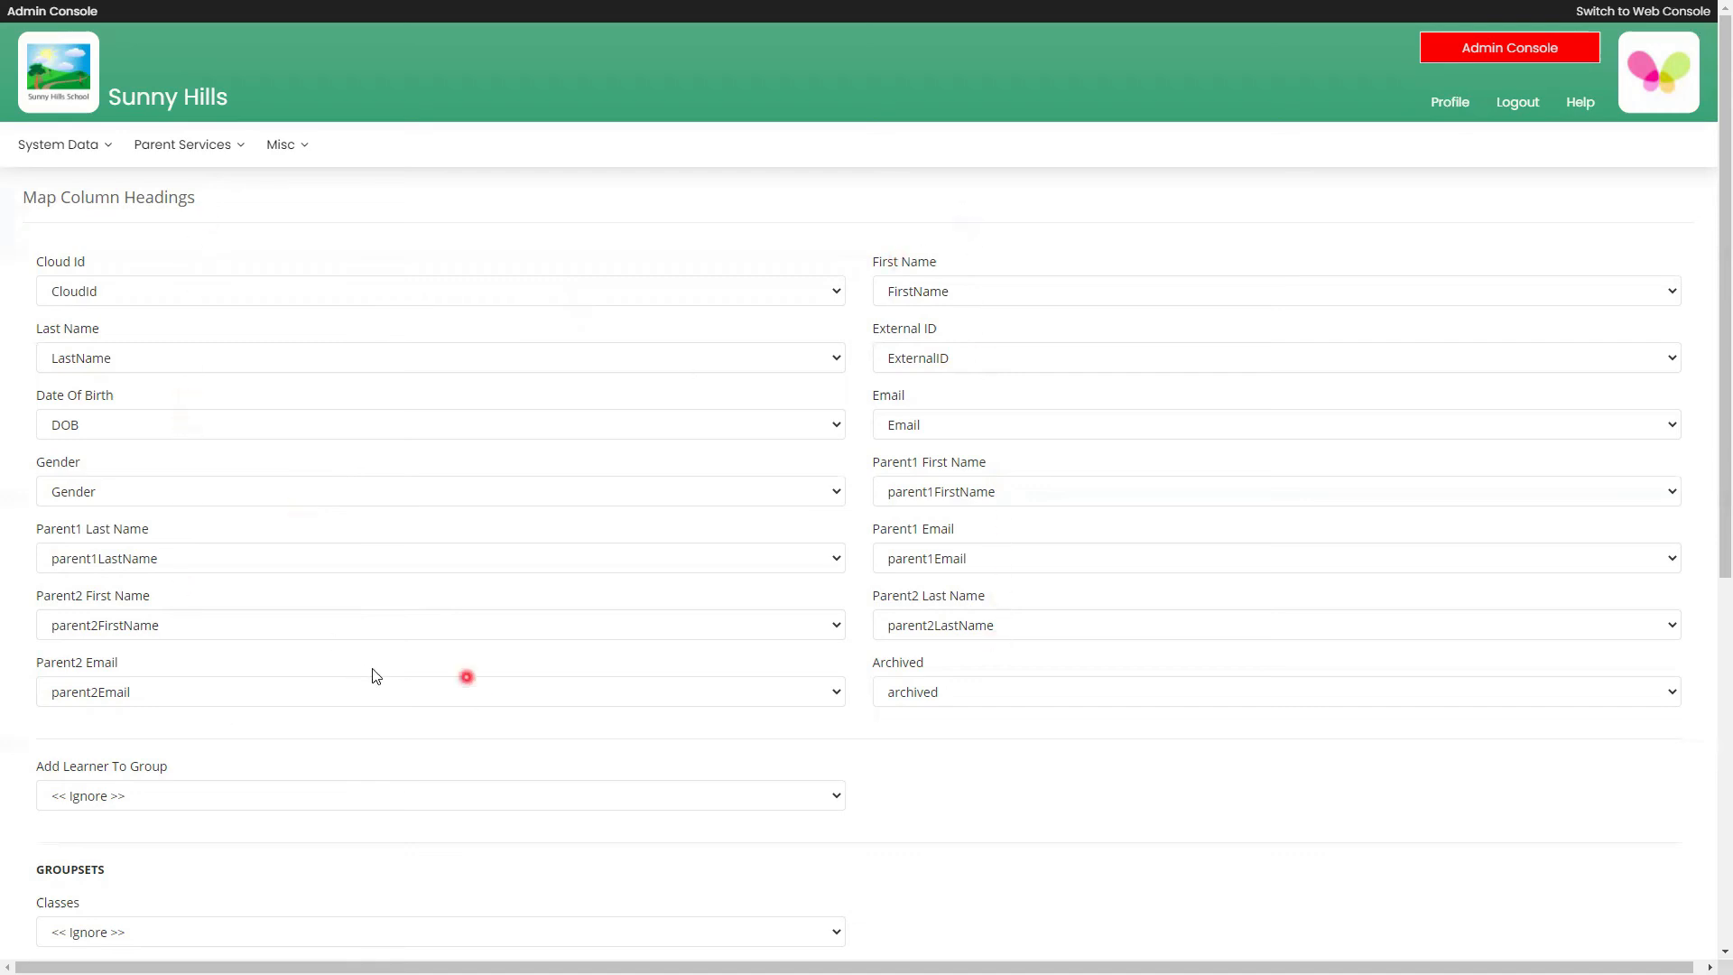
# - Map the Classes, Years and Pathways group sets to their matching spreadsheet columns and continue to the group mapping
pyautogui.scroll(-4, 861, 308)
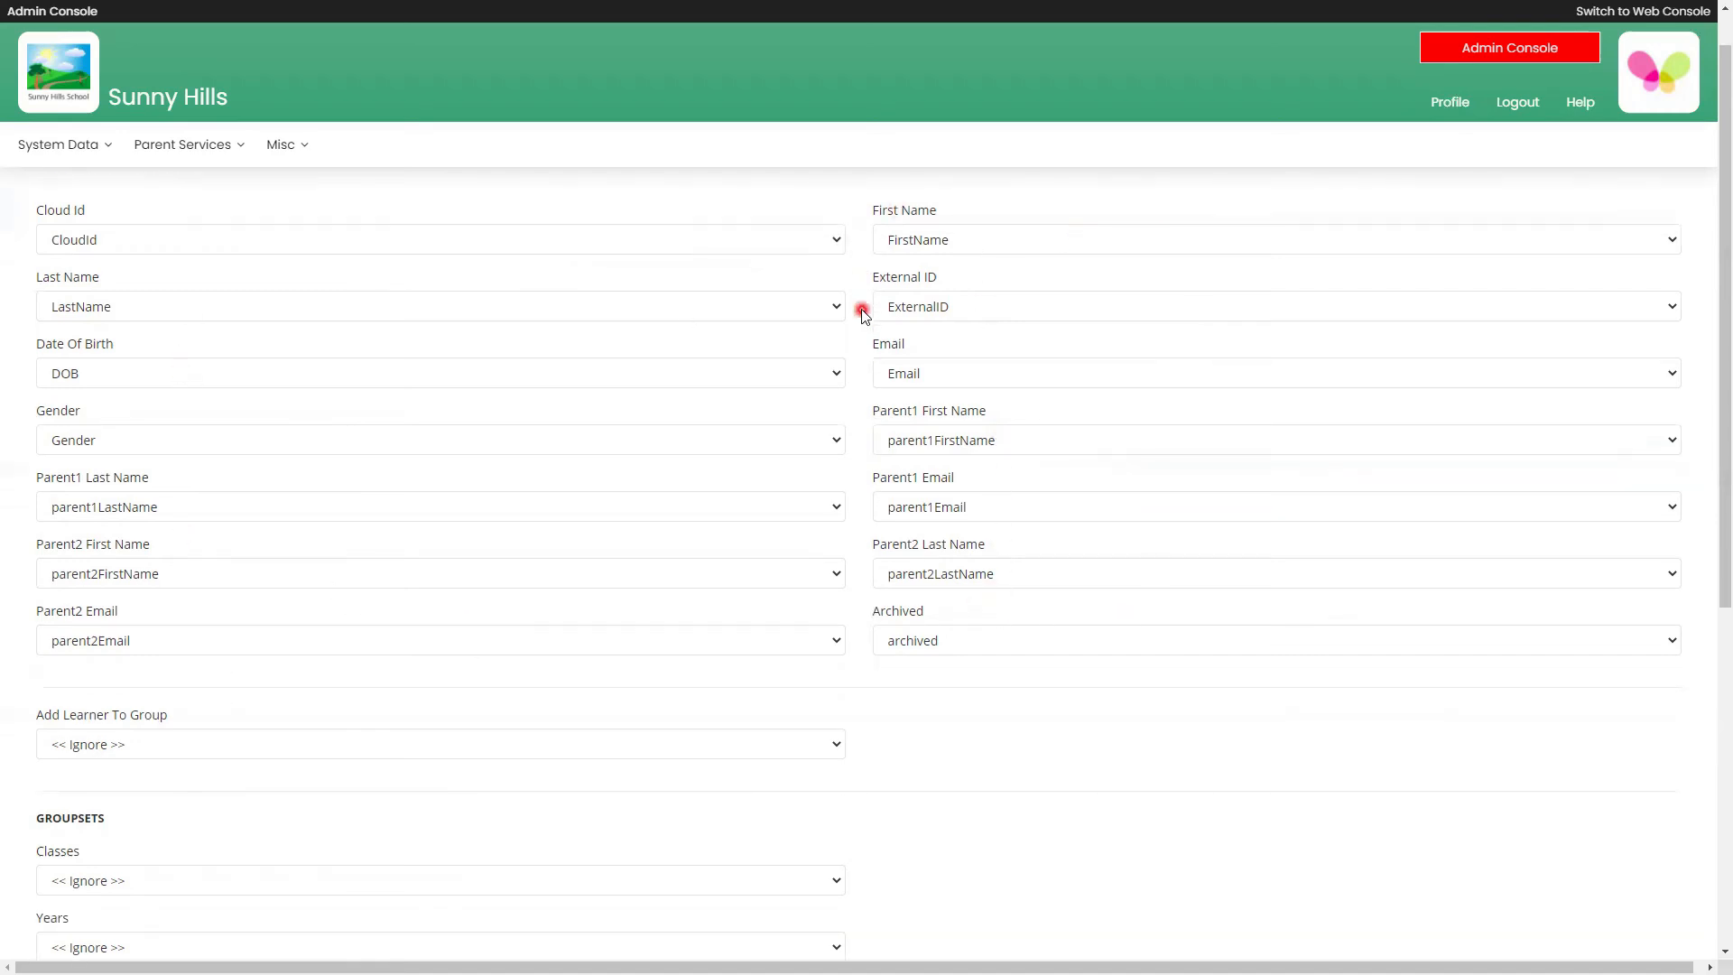
pyautogui.scroll(-2, 861, 309)
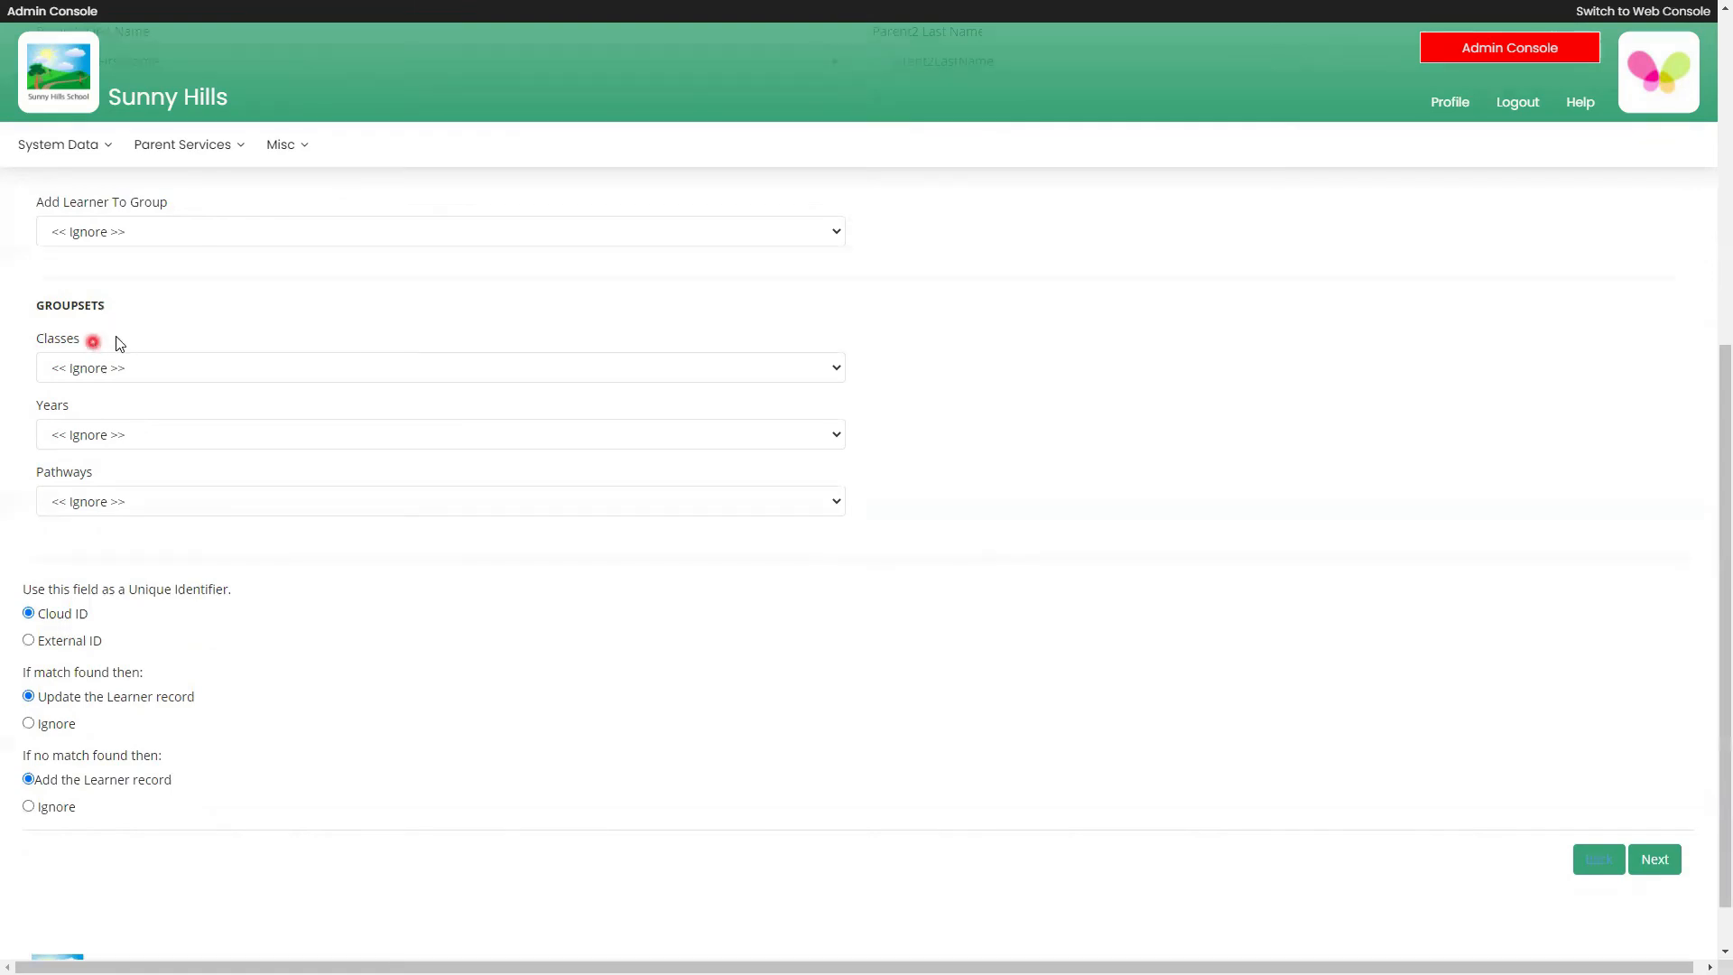
pyautogui.click(837, 371)
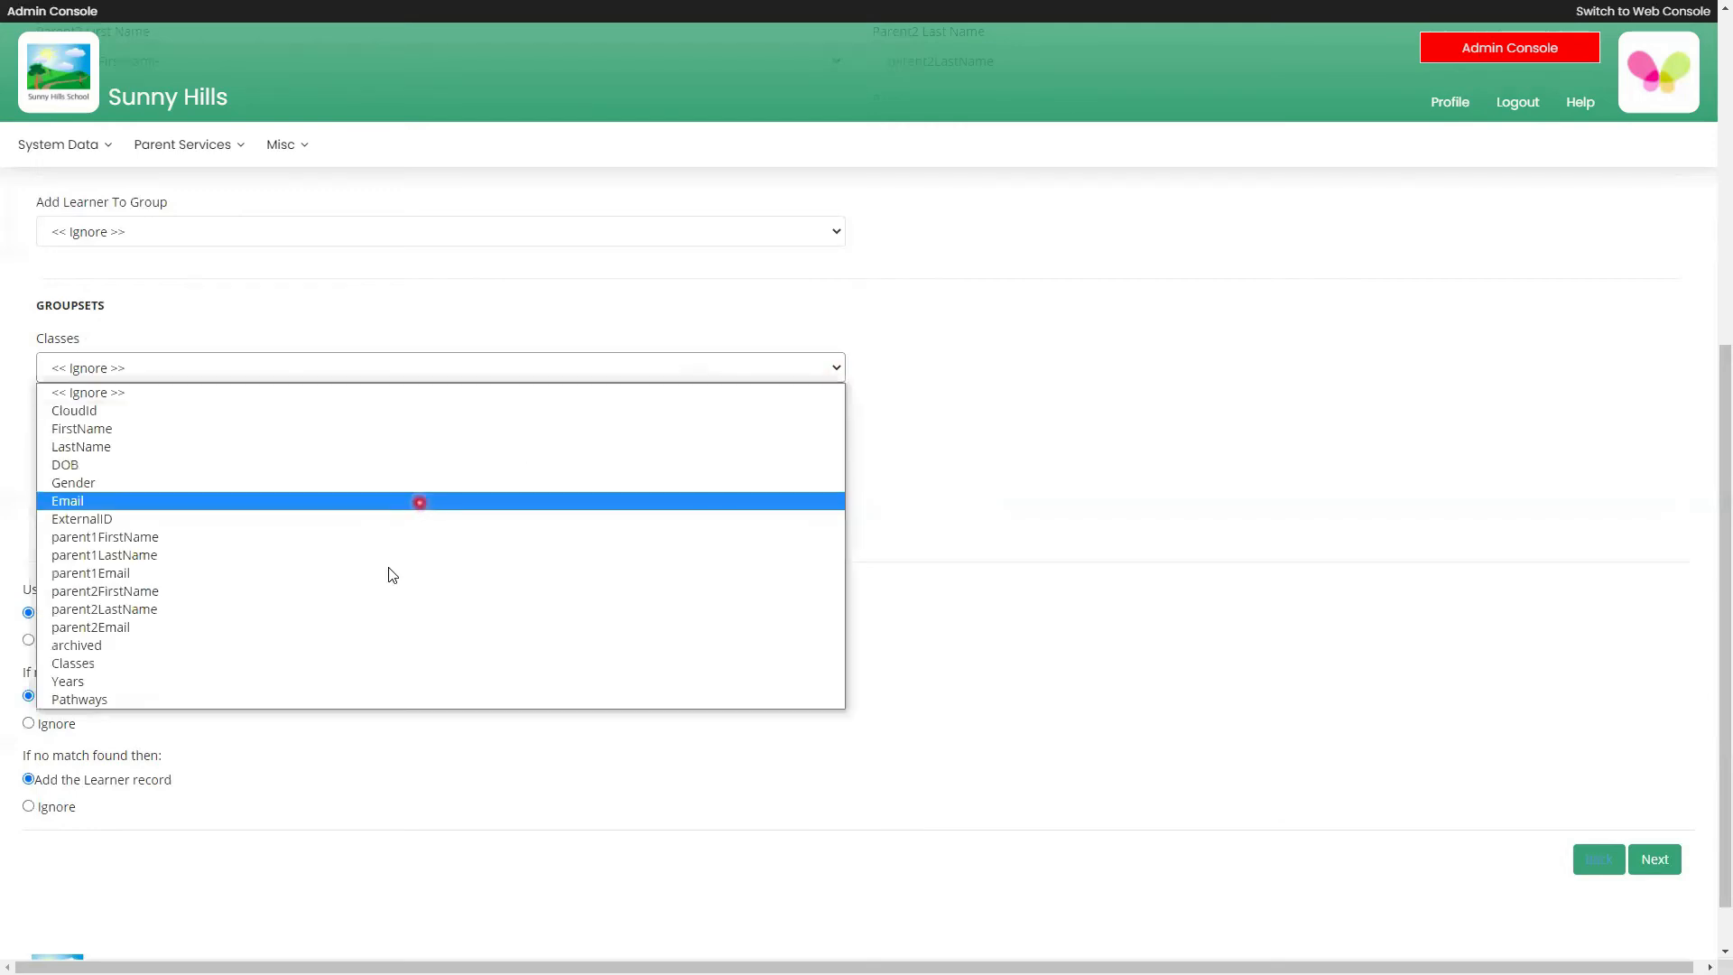
pyautogui.click(316, 662)
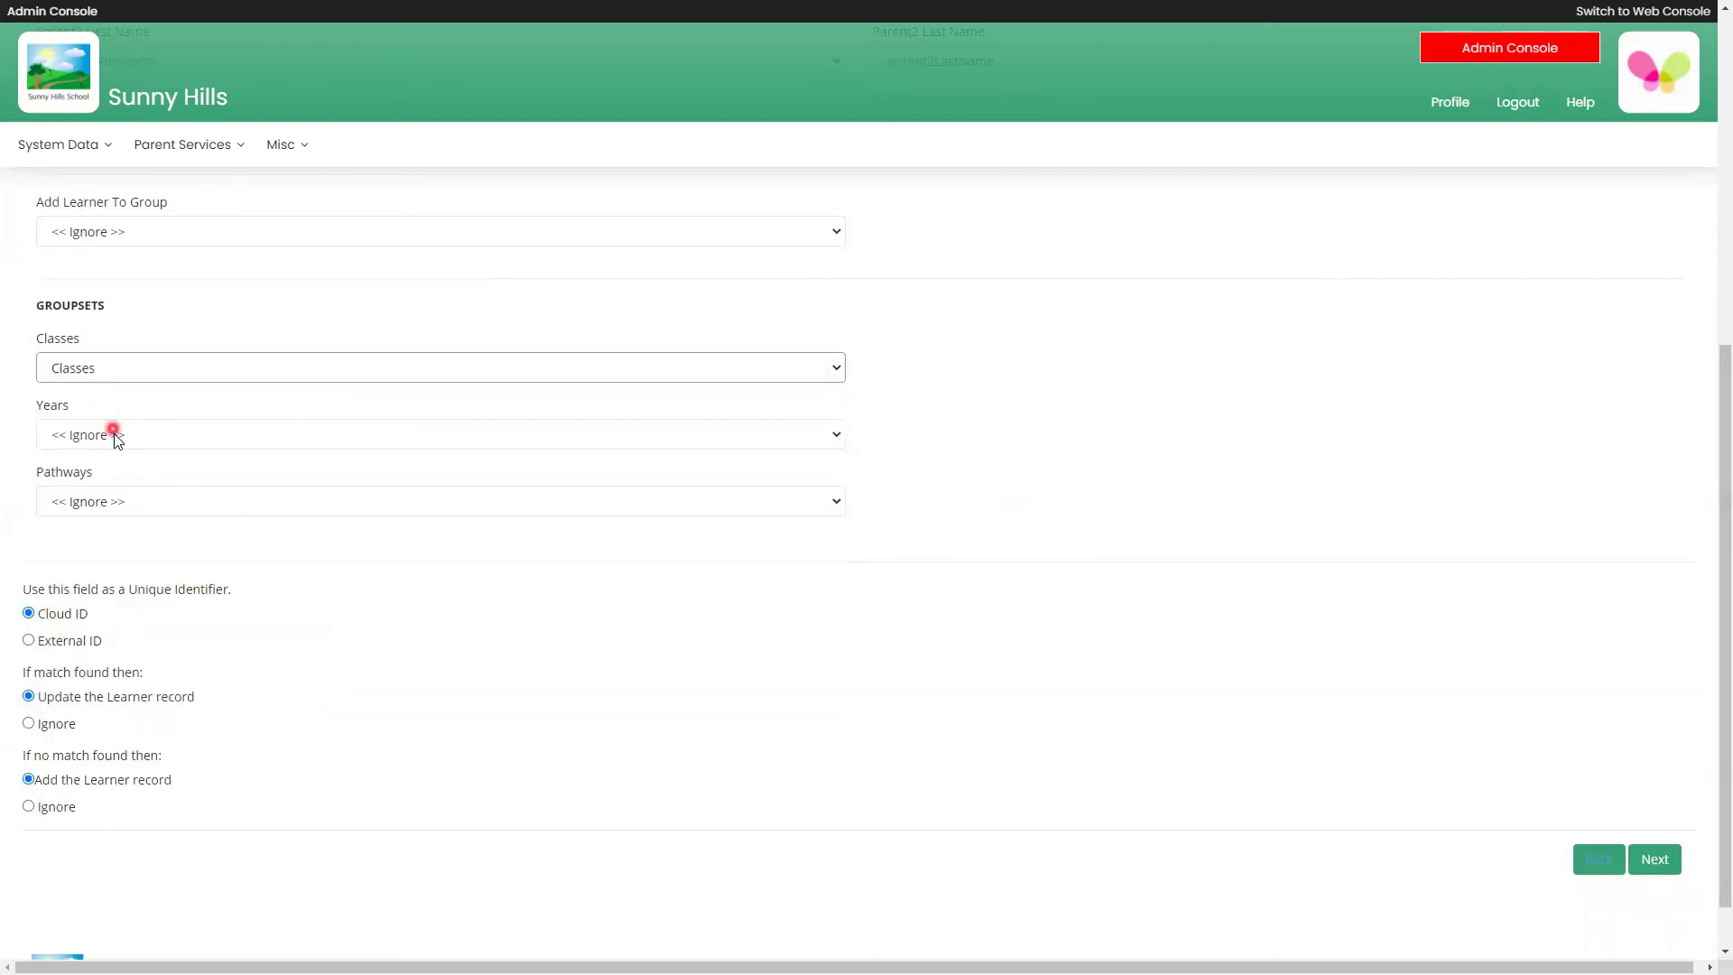
pyautogui.click(839, 441)
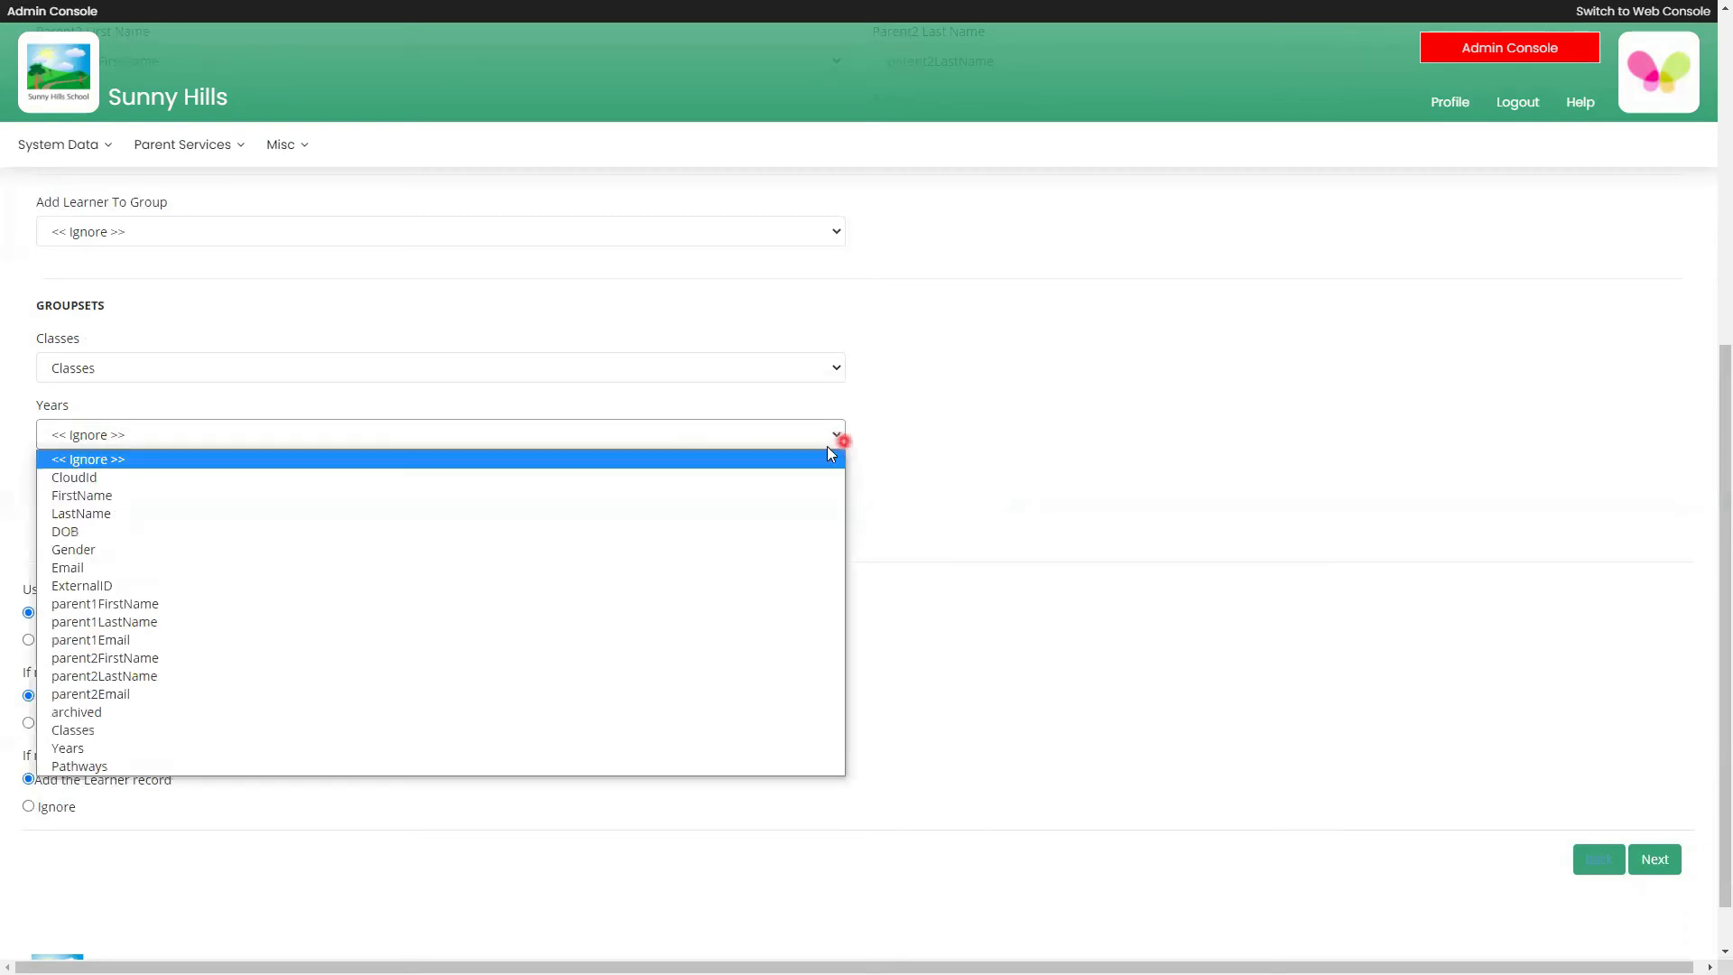
pyautogui.click(437, 745)
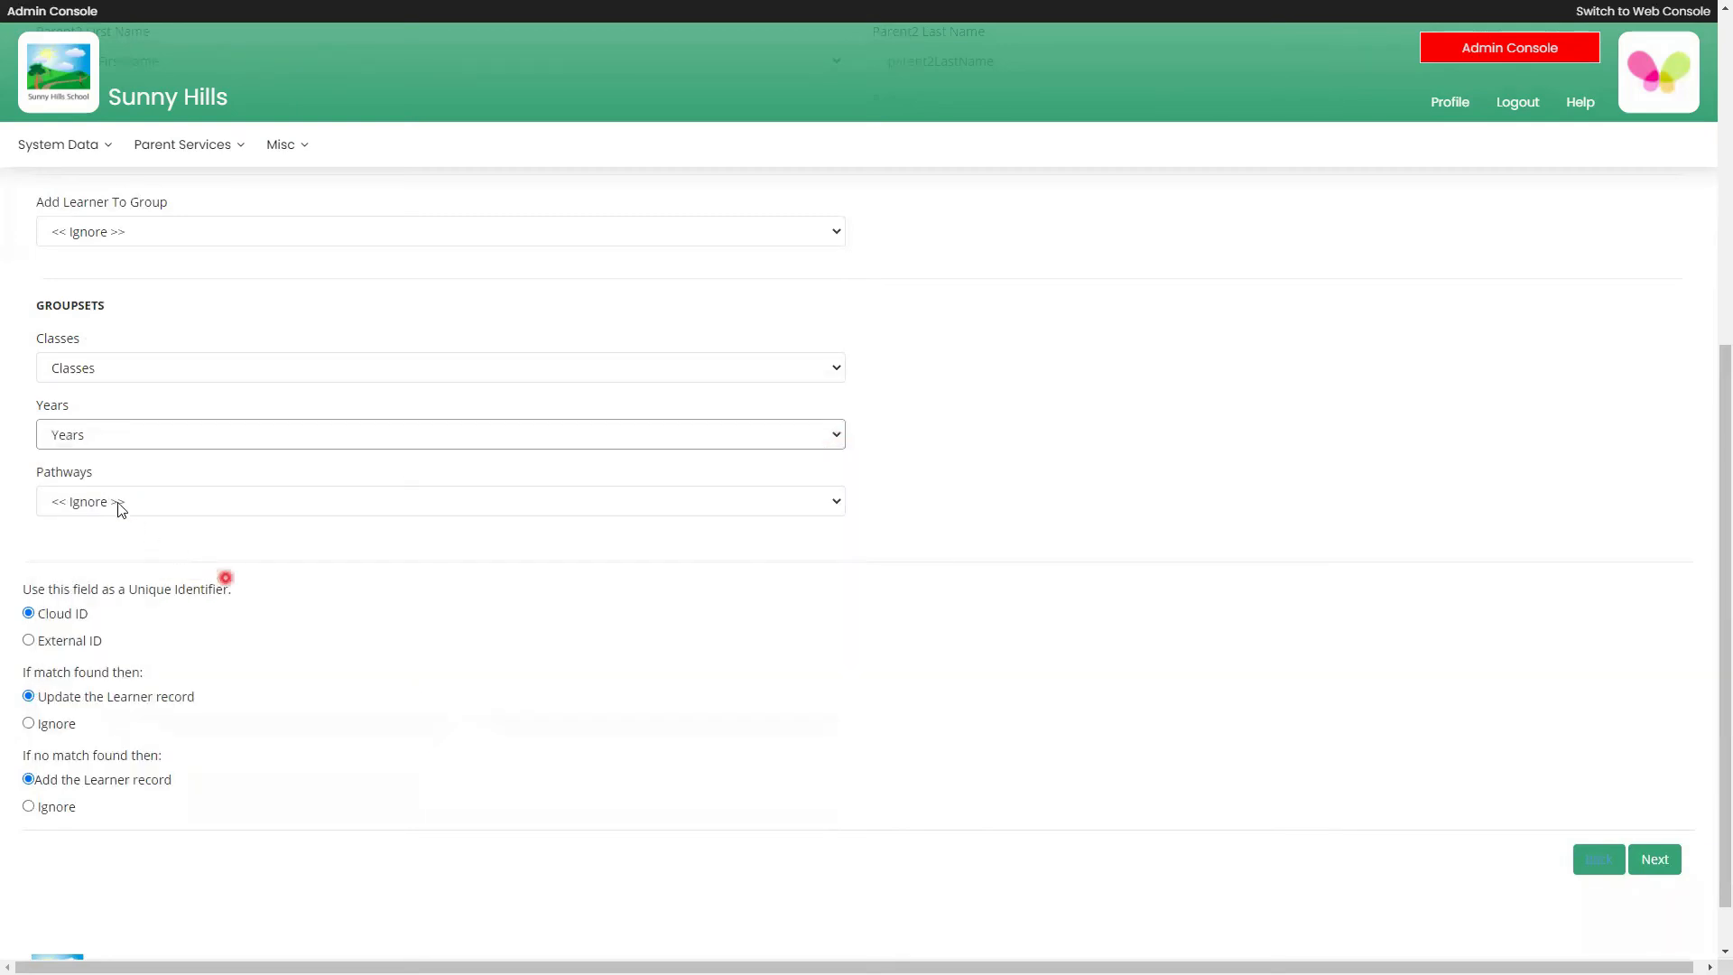
pyautogui.click(838, 505)
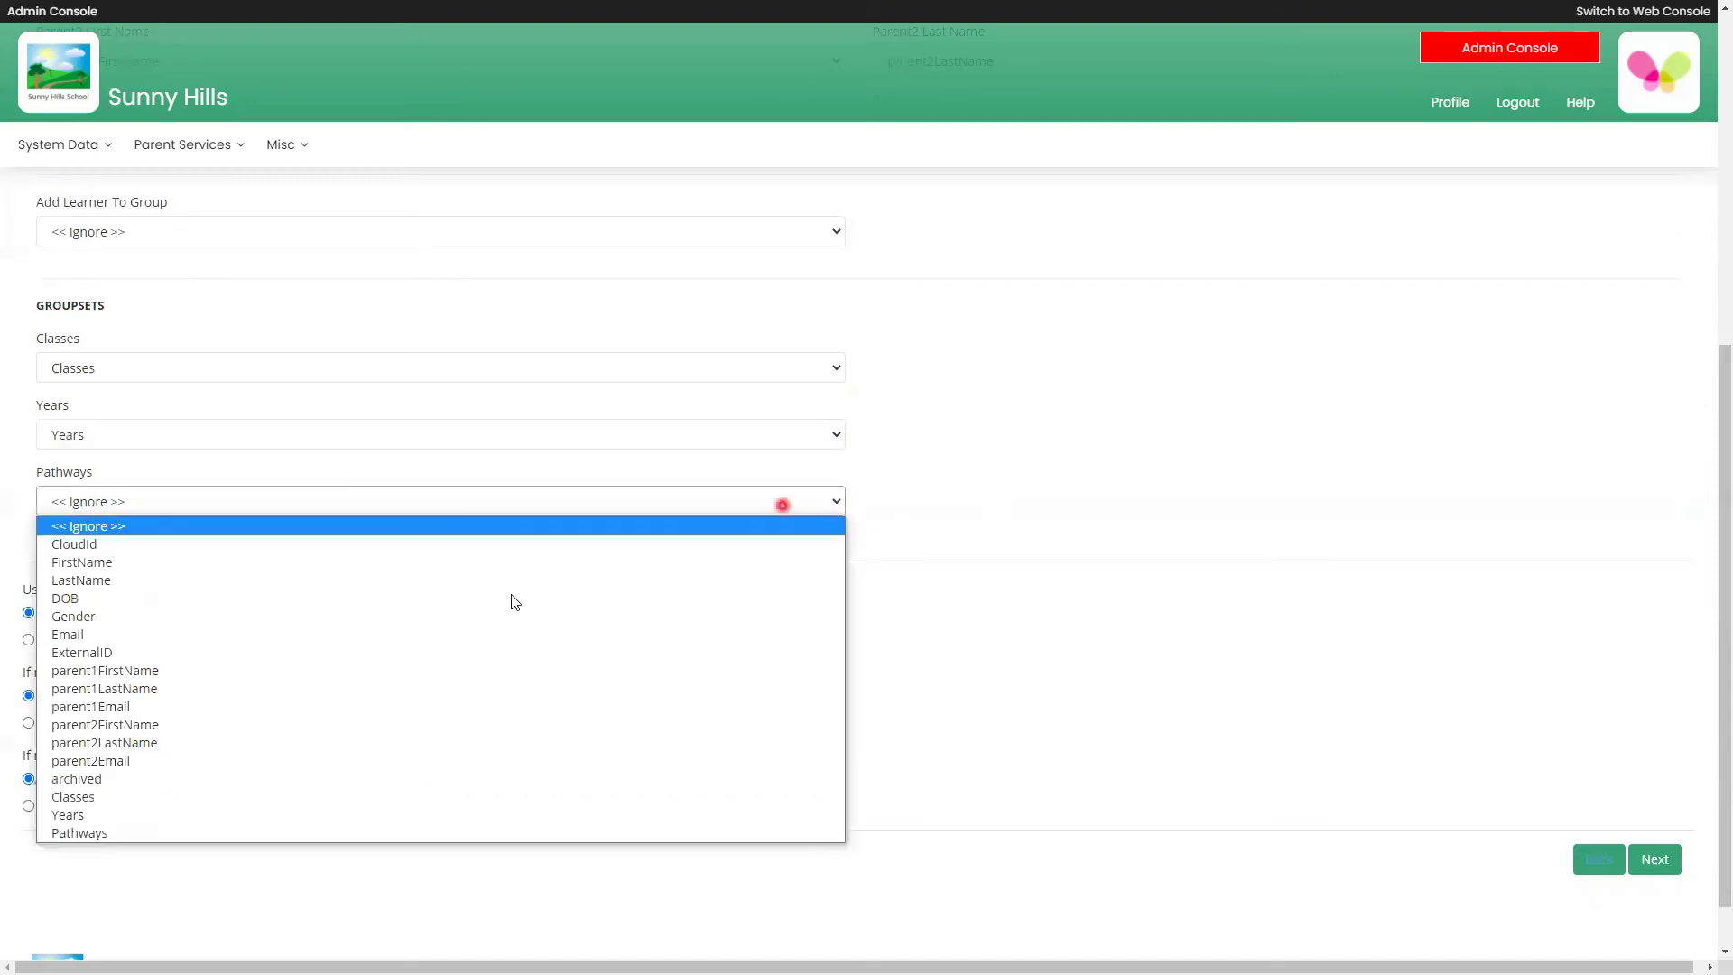
pyautogui.click(354, 832)
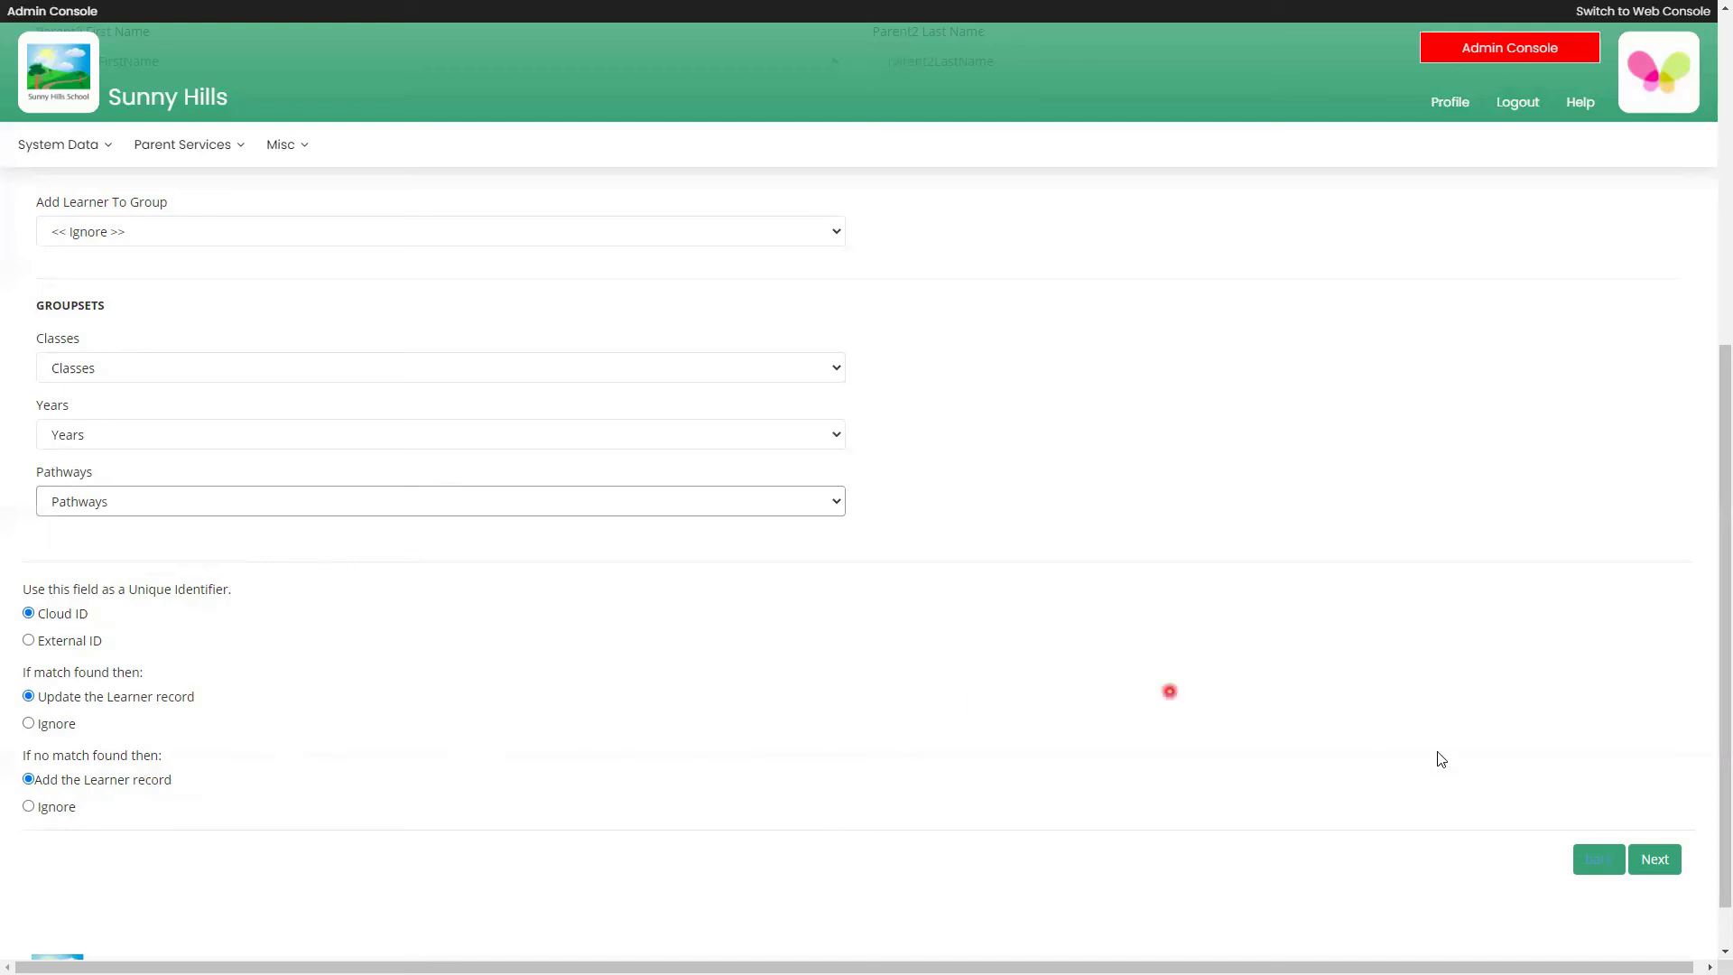
pyautogui.click(1656, 860)
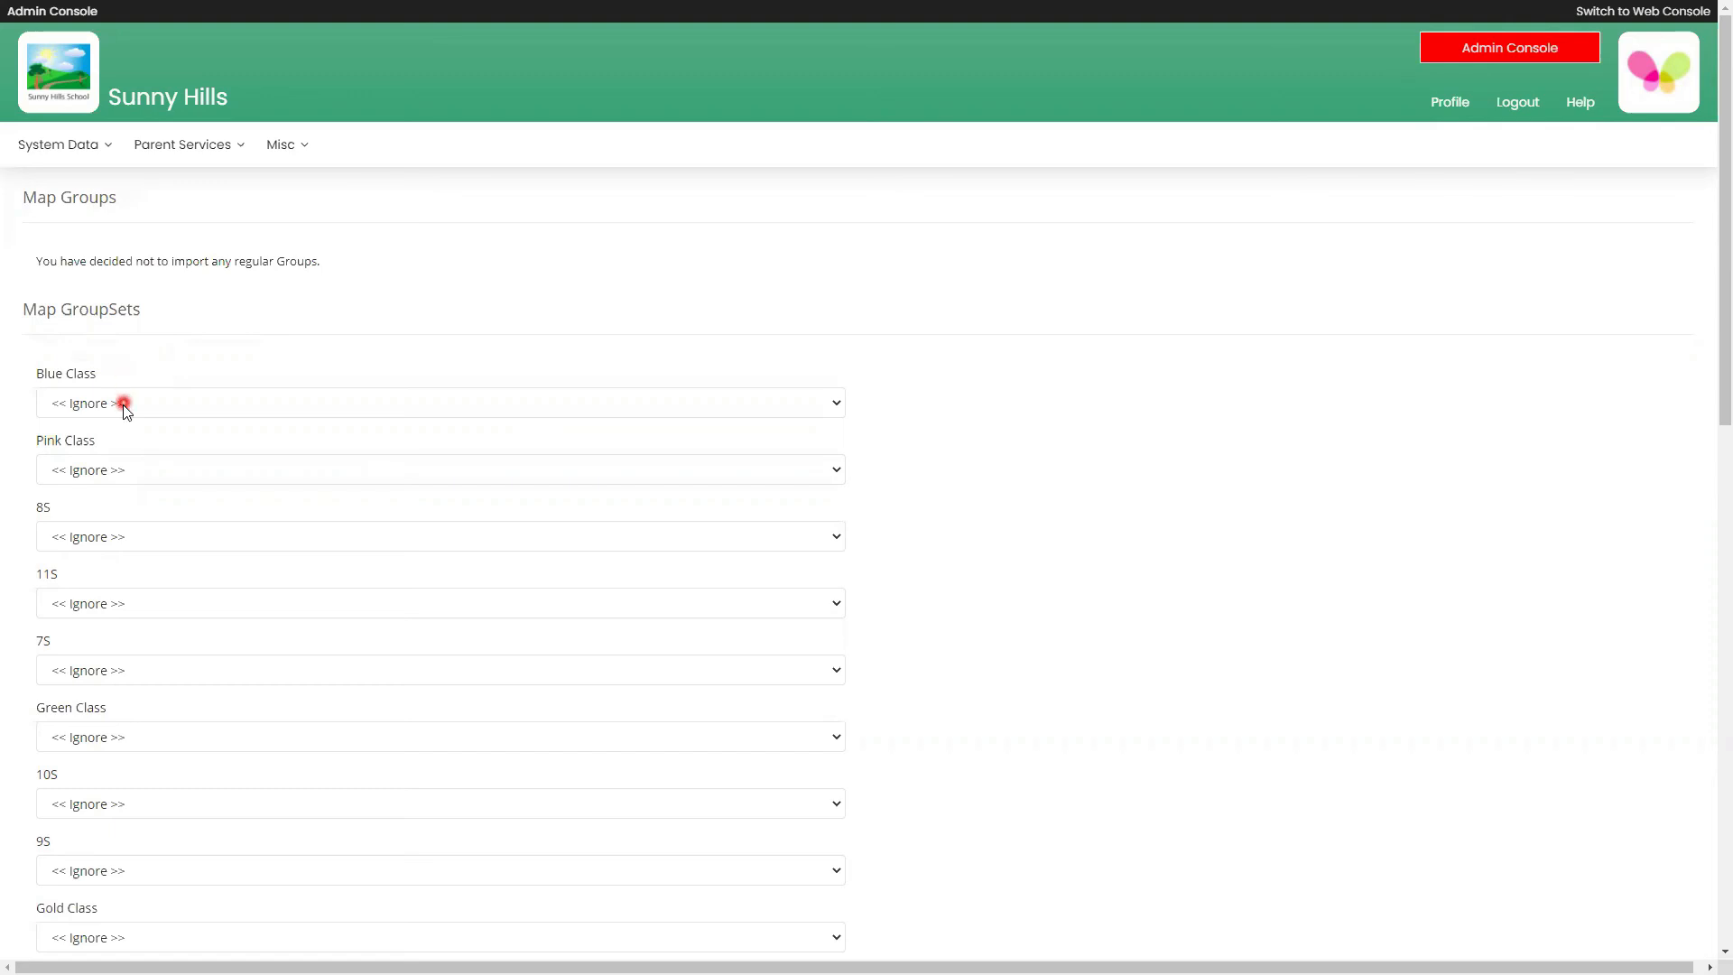
# - Map Blue Class, Pink Class, 8S, 11S, 7S and all remaining groups as new groups in their matching Classes, Years or Pathways set
pyautogui.click(835, 403)
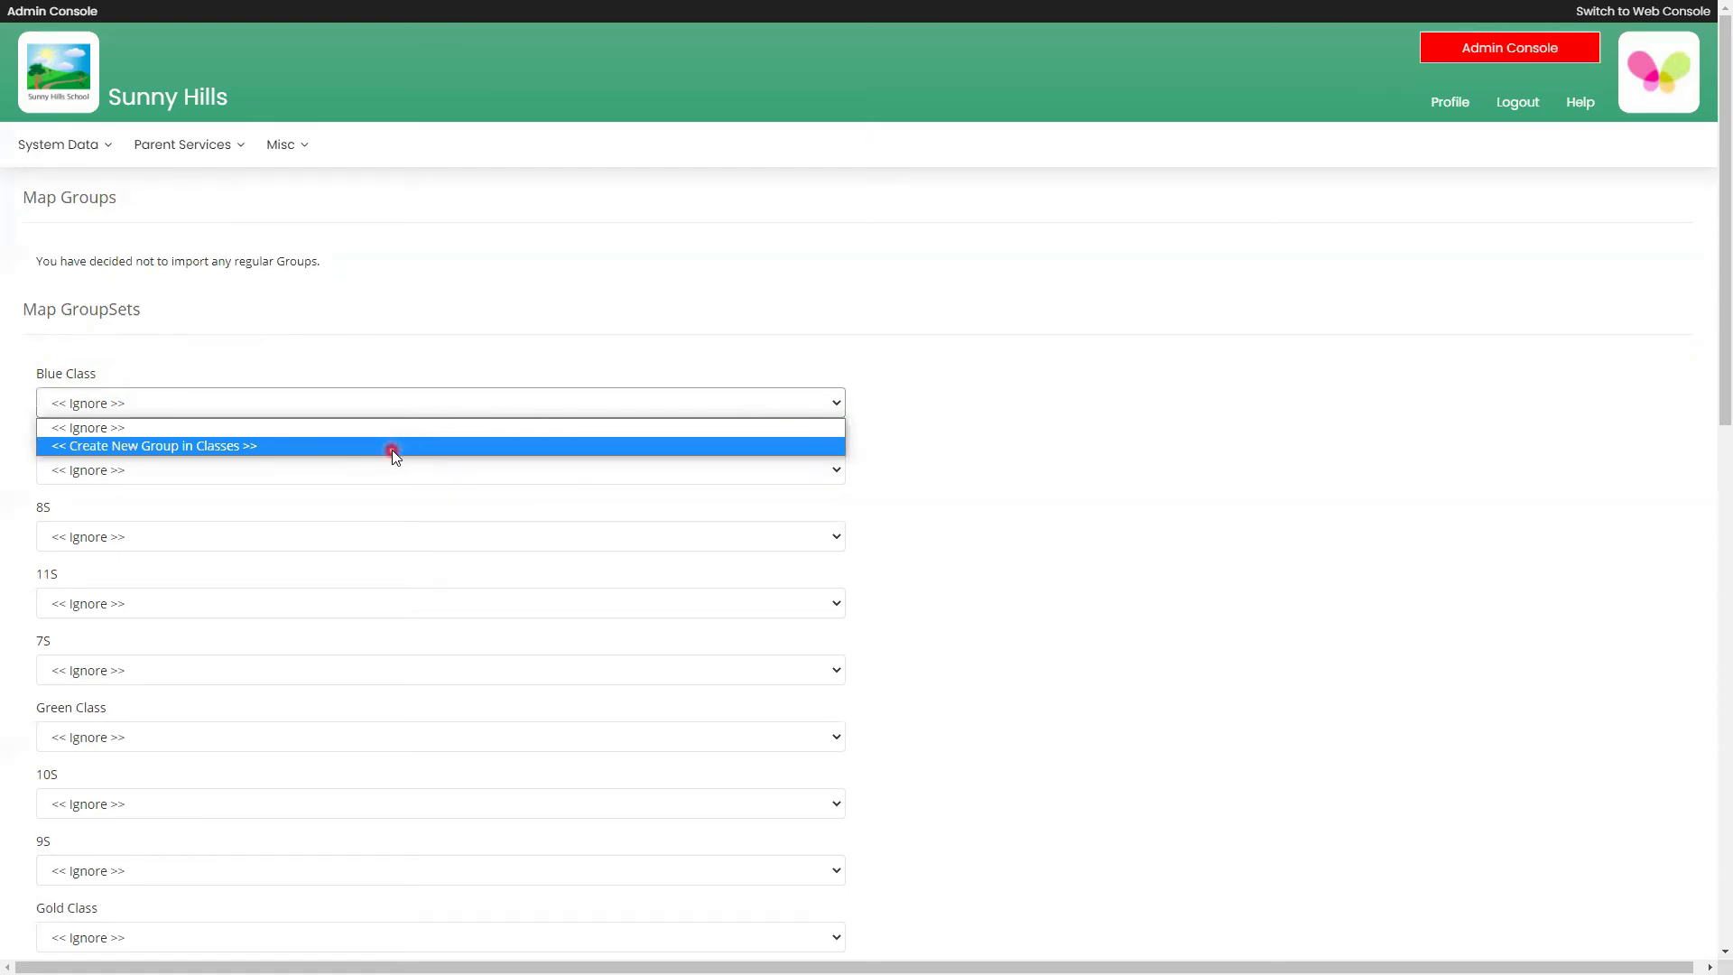
pyautogui.click(394, 449)
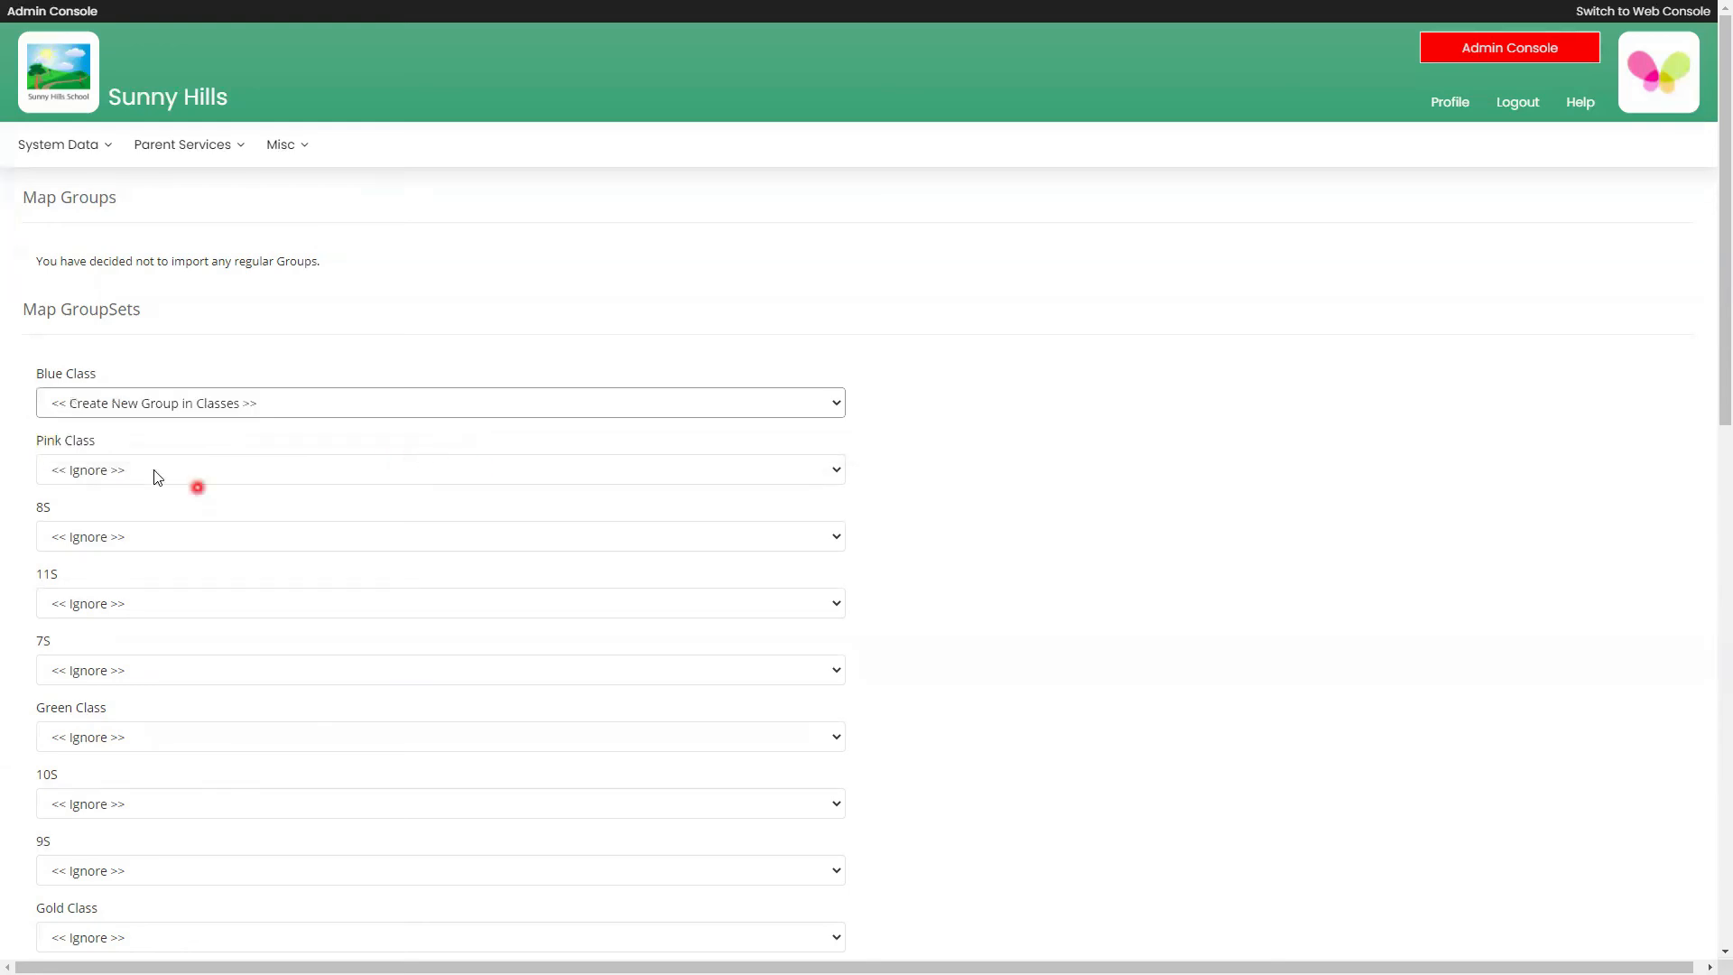
pyautogui.click(756, 468)
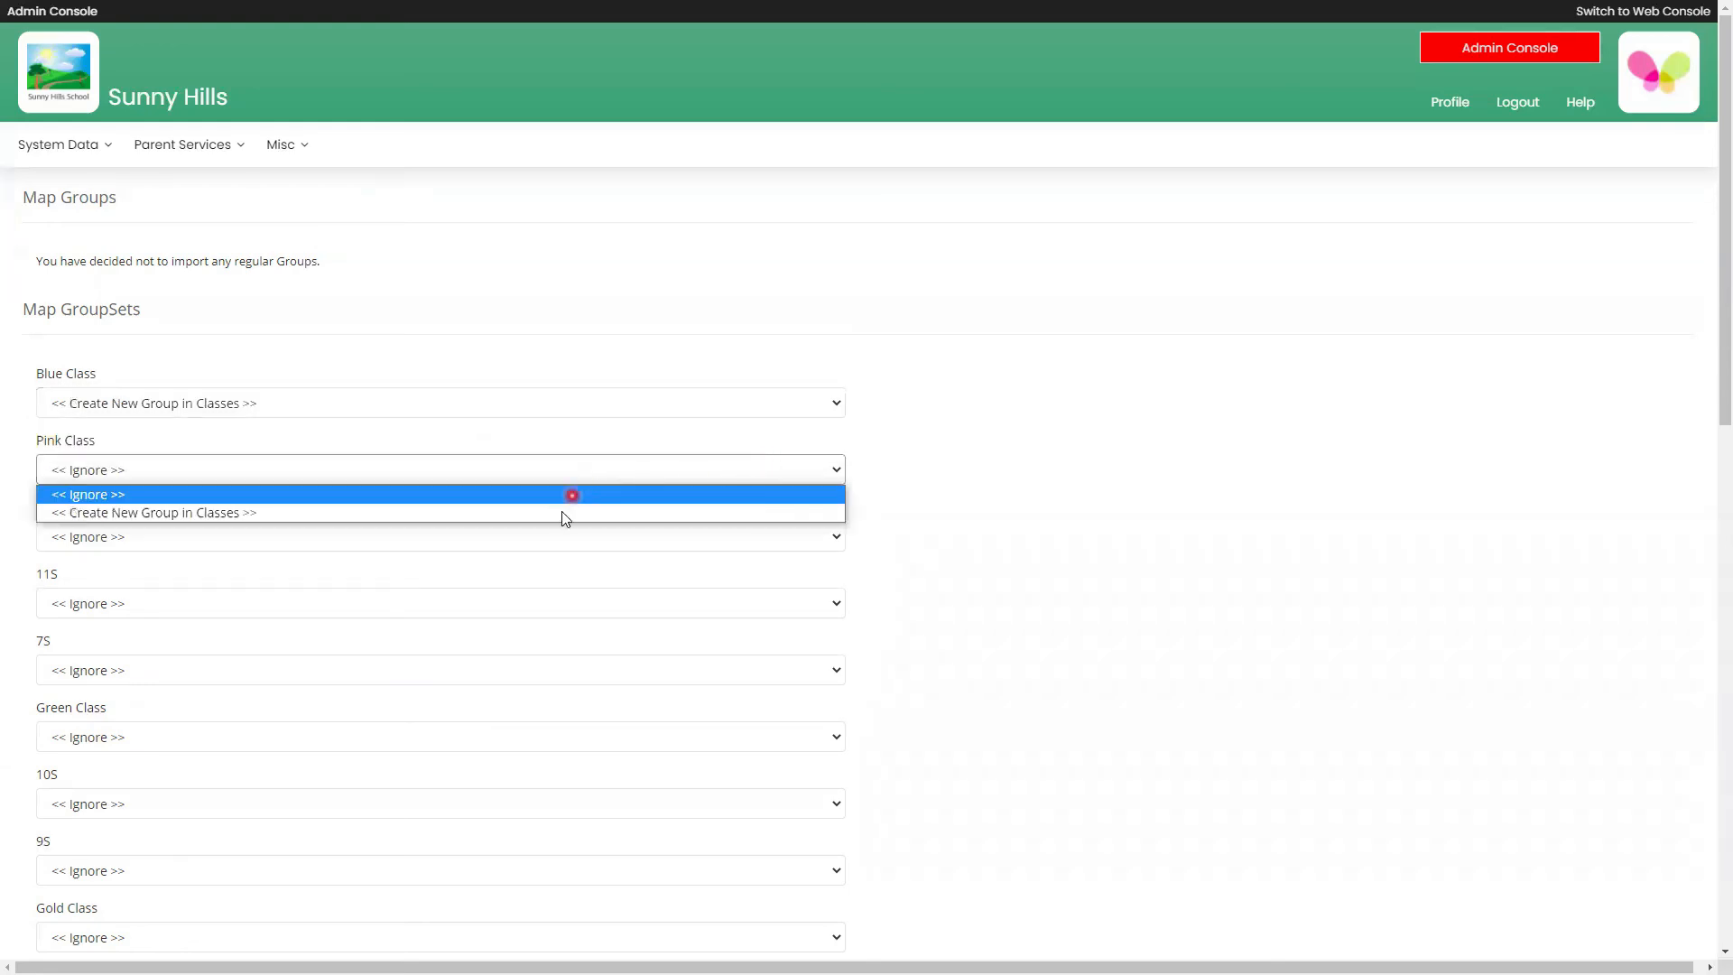
pyautogui.click(561, 511)
pyautogui.click(560, 537)
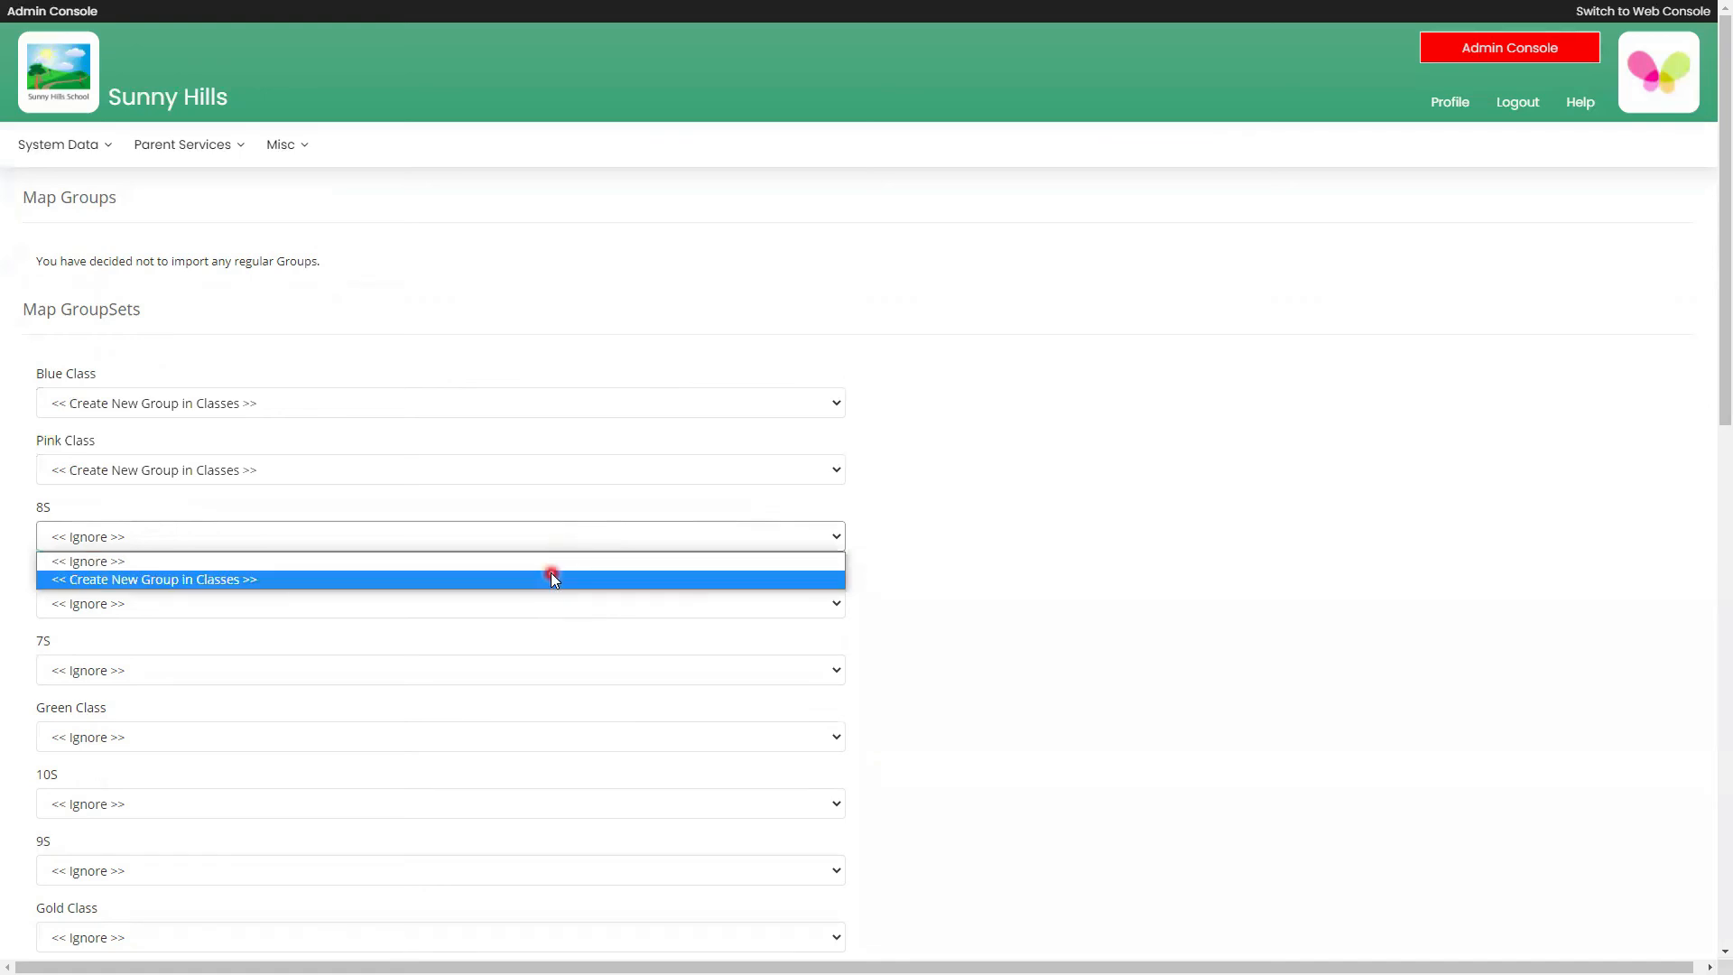
pyautogui.click(552, 578)
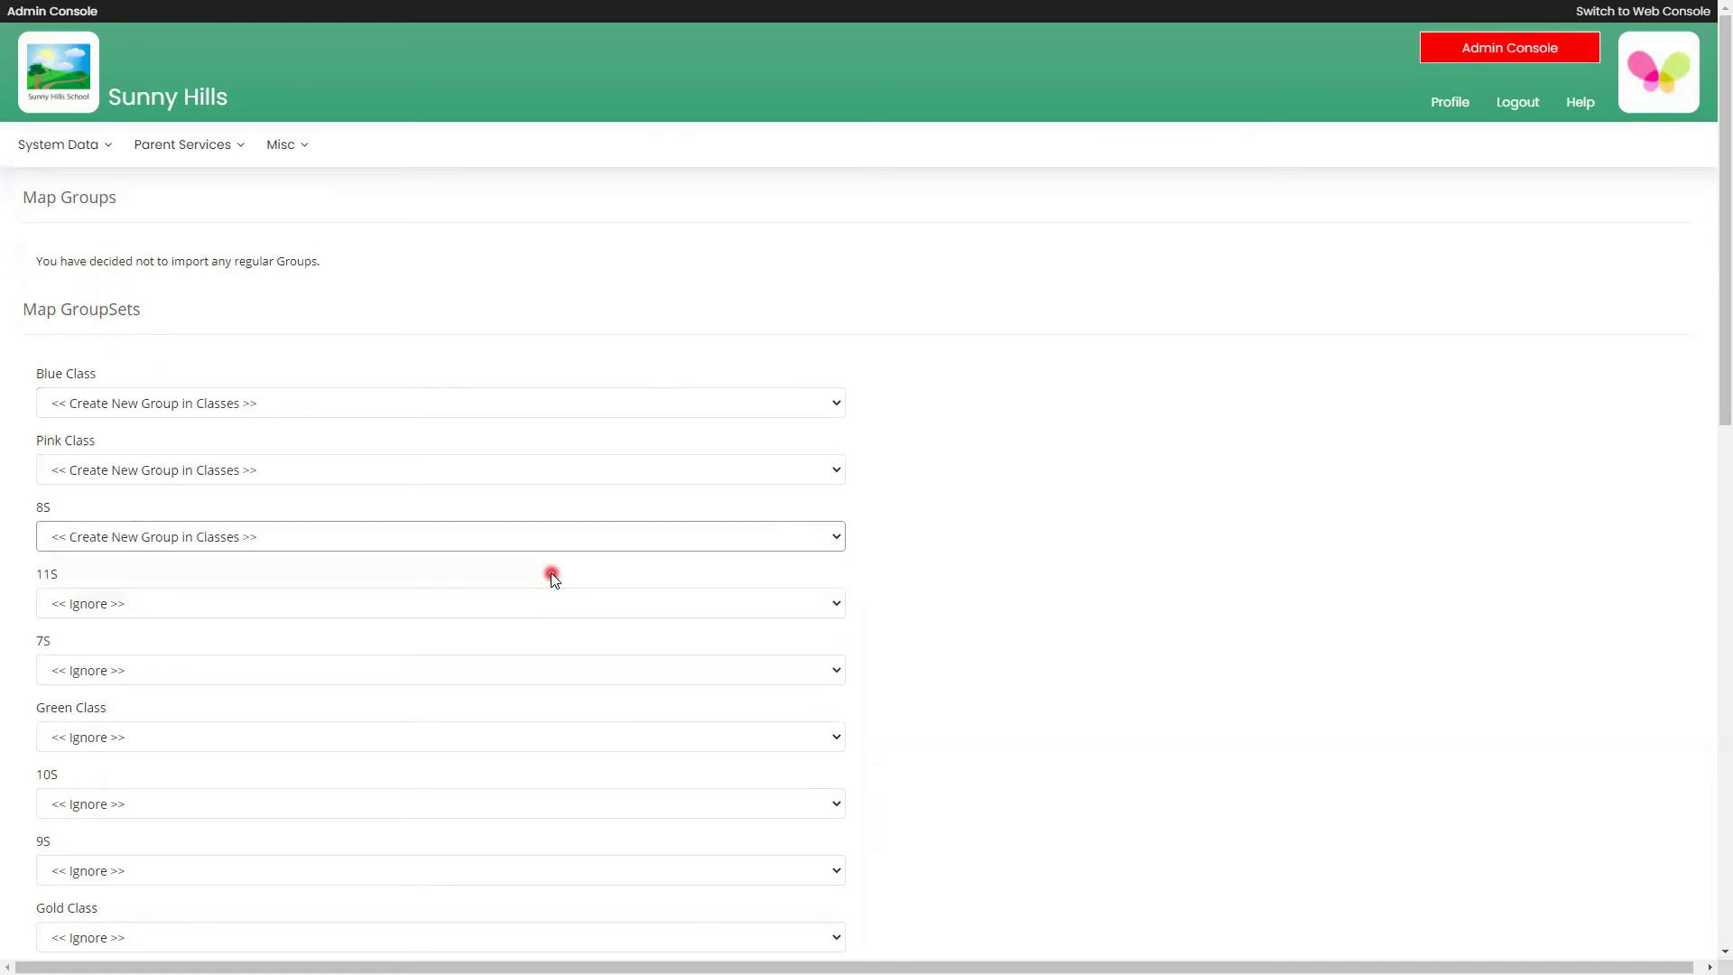
pyautogui.click(585, 604)
pyautogui.click(563, 645)
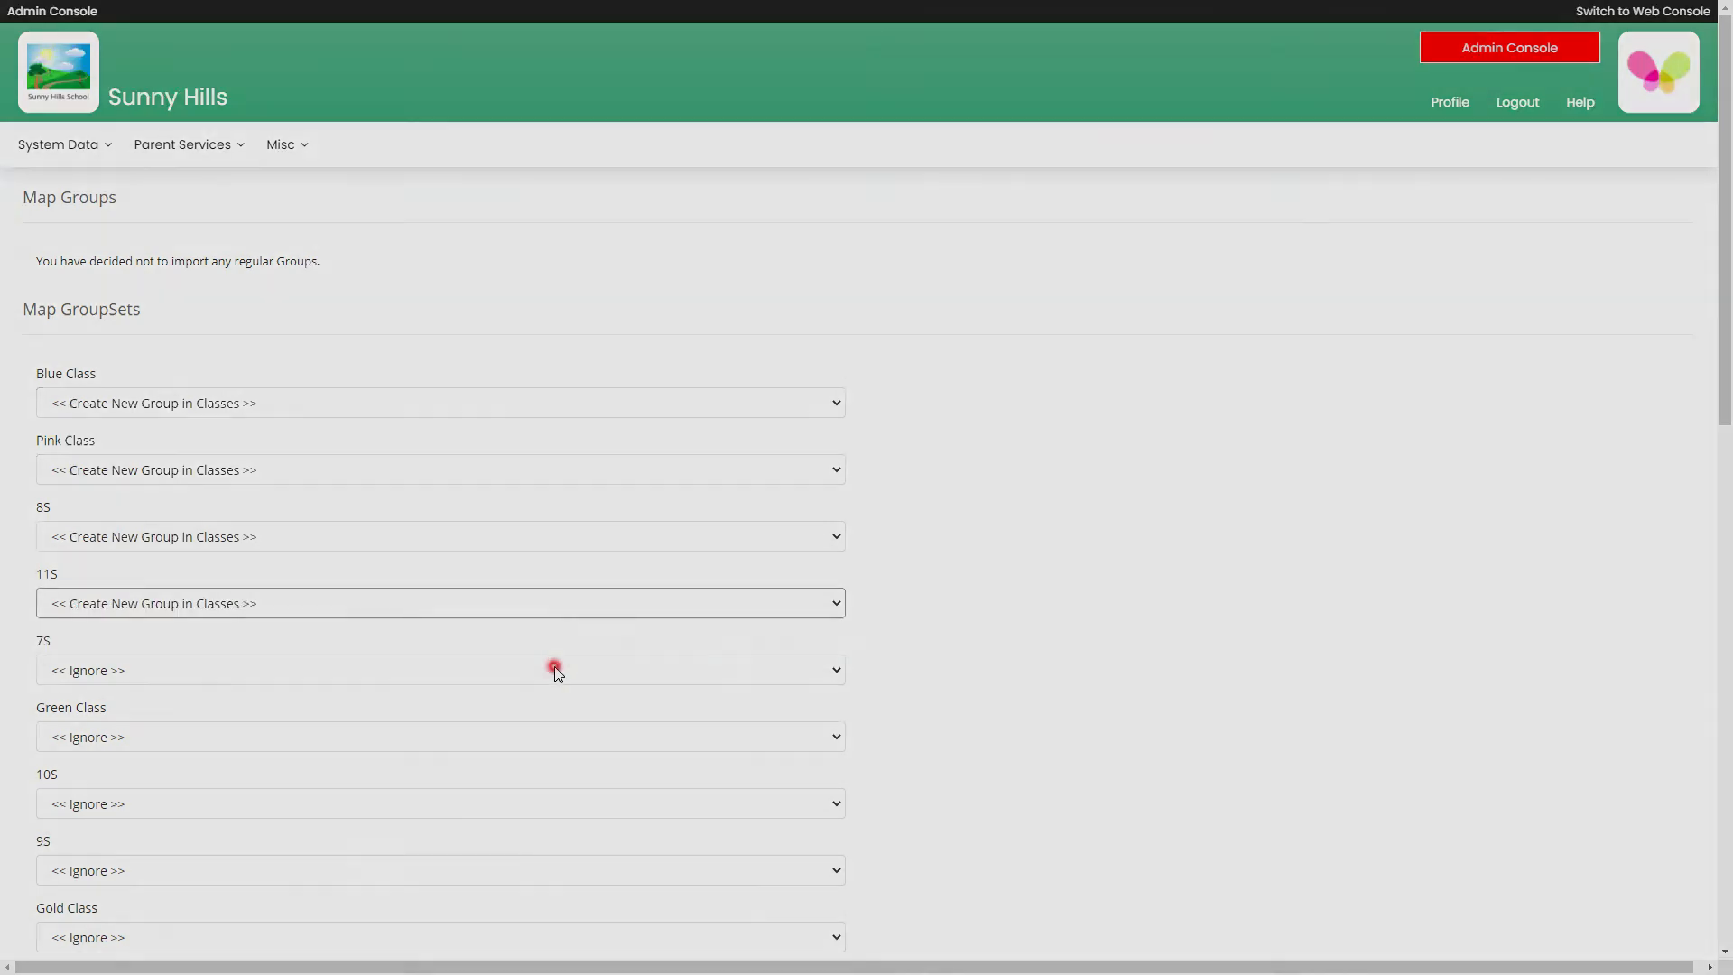
pyautogui.click(557, 670)
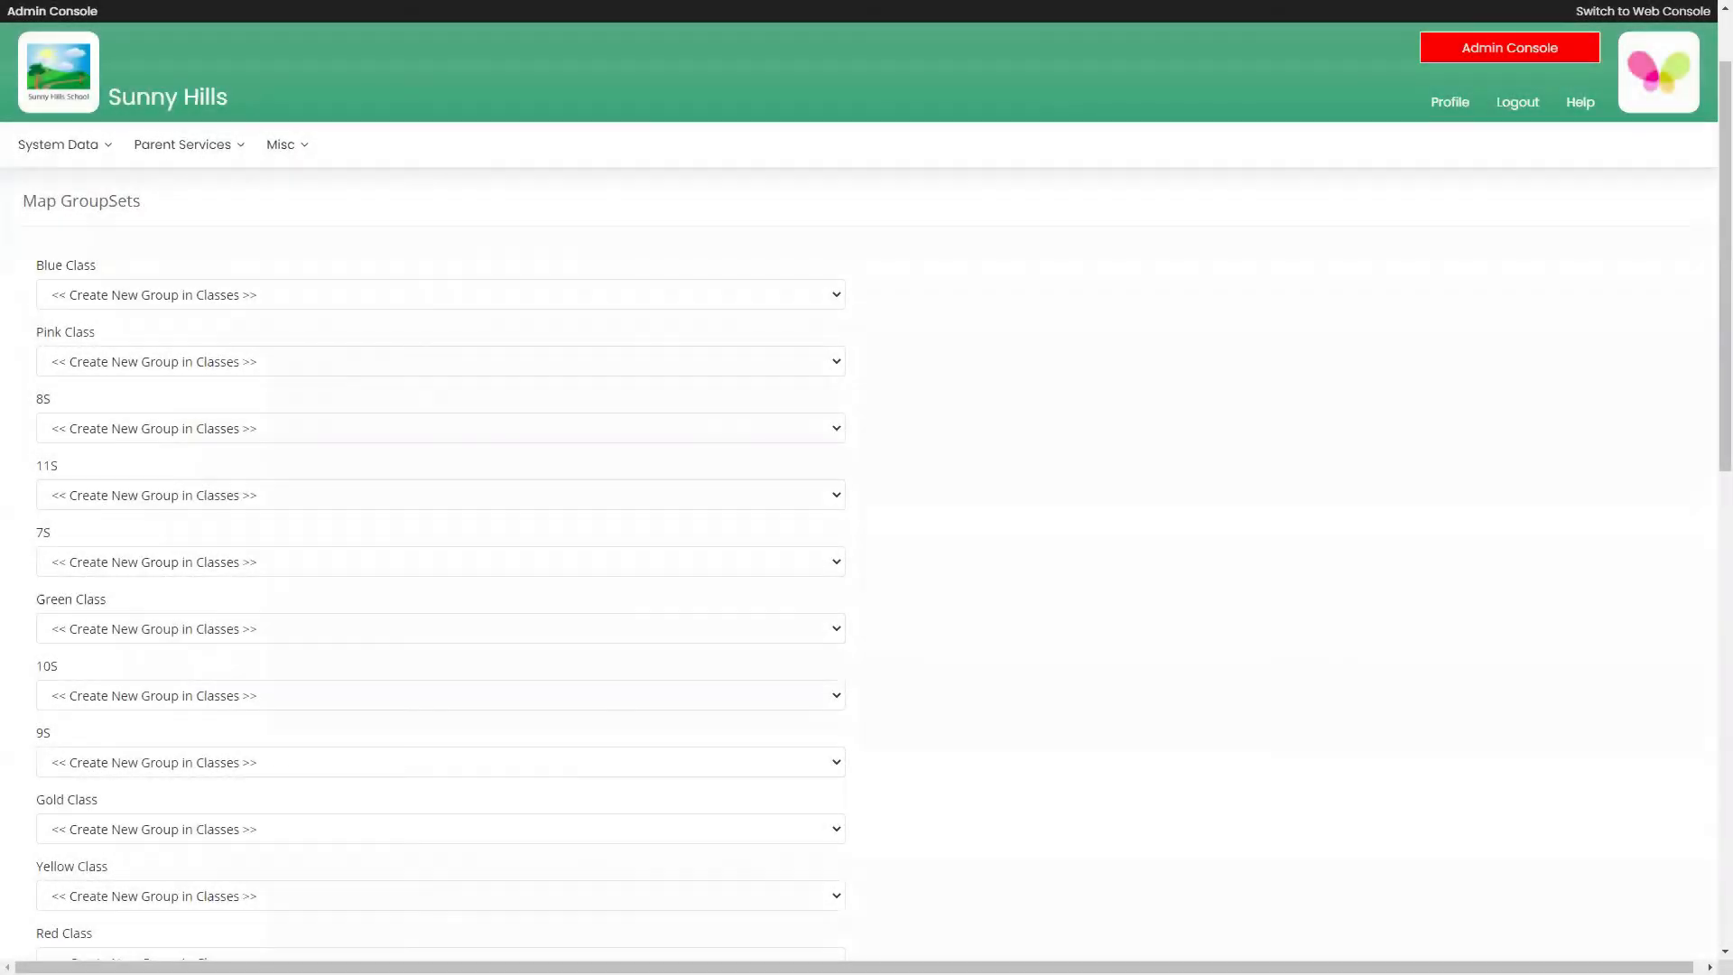
# - Check the mappings of the class, year and pathway groups and process the learner import
pyautogui.scroll(-8, 394, 341)
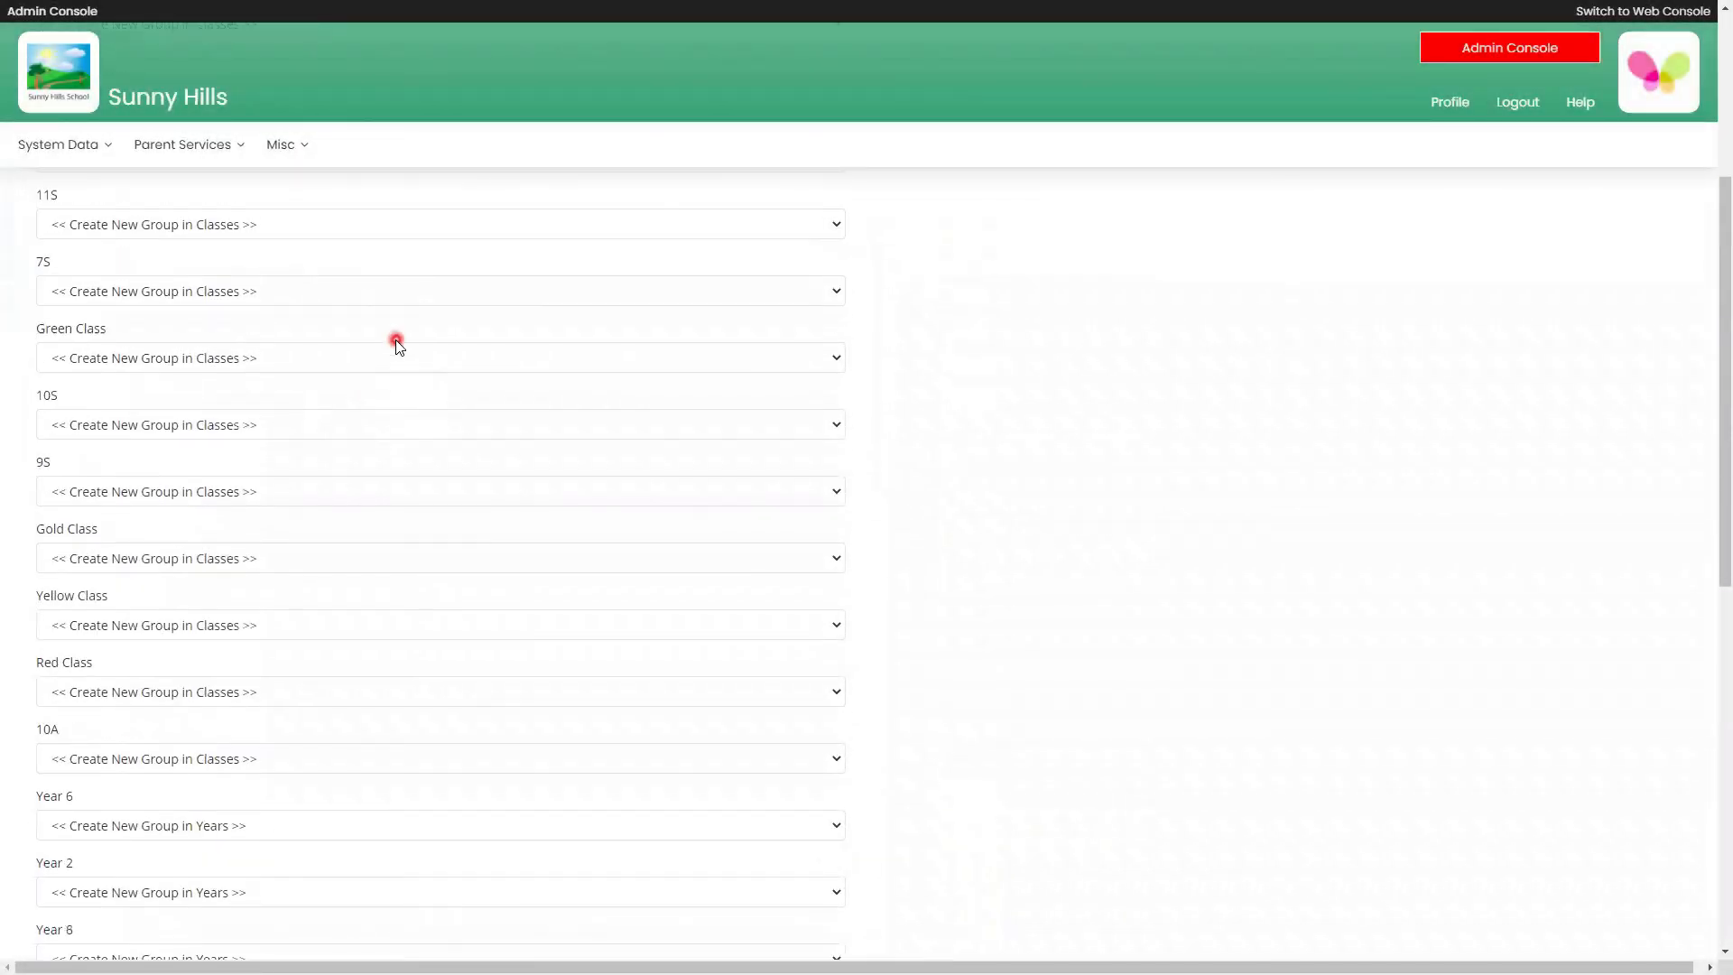
pyautogui.scroll(-4, 398, 344)
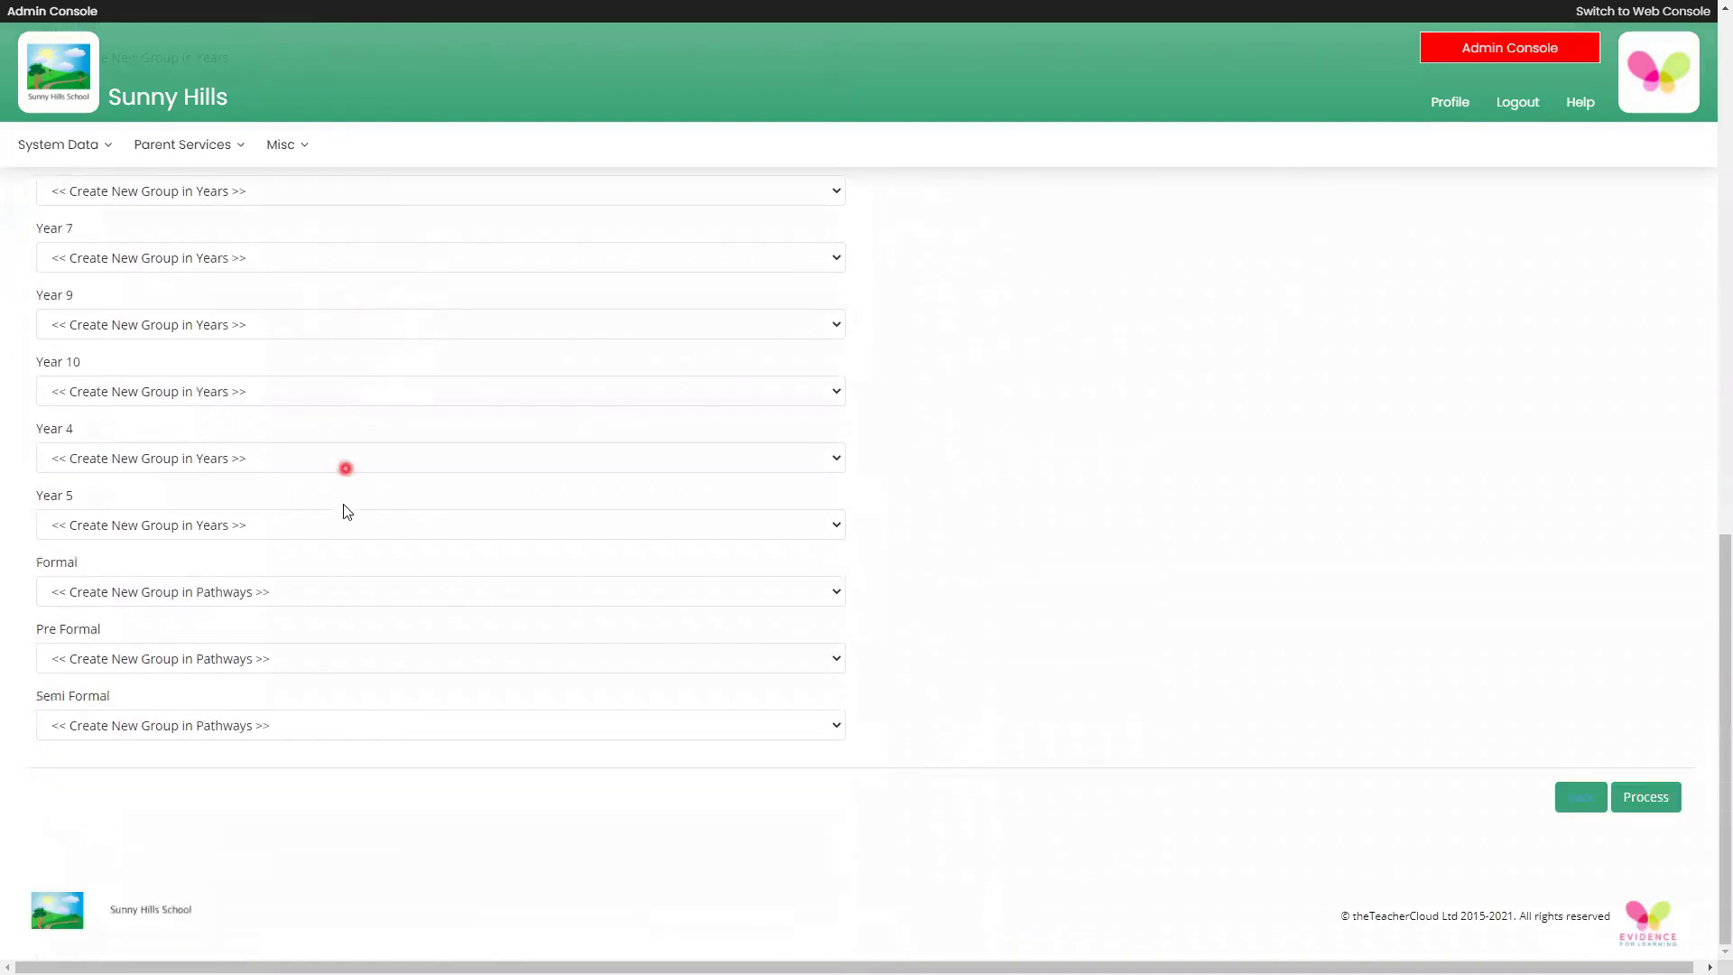
pyautogui.scroll(4, 388, 702)
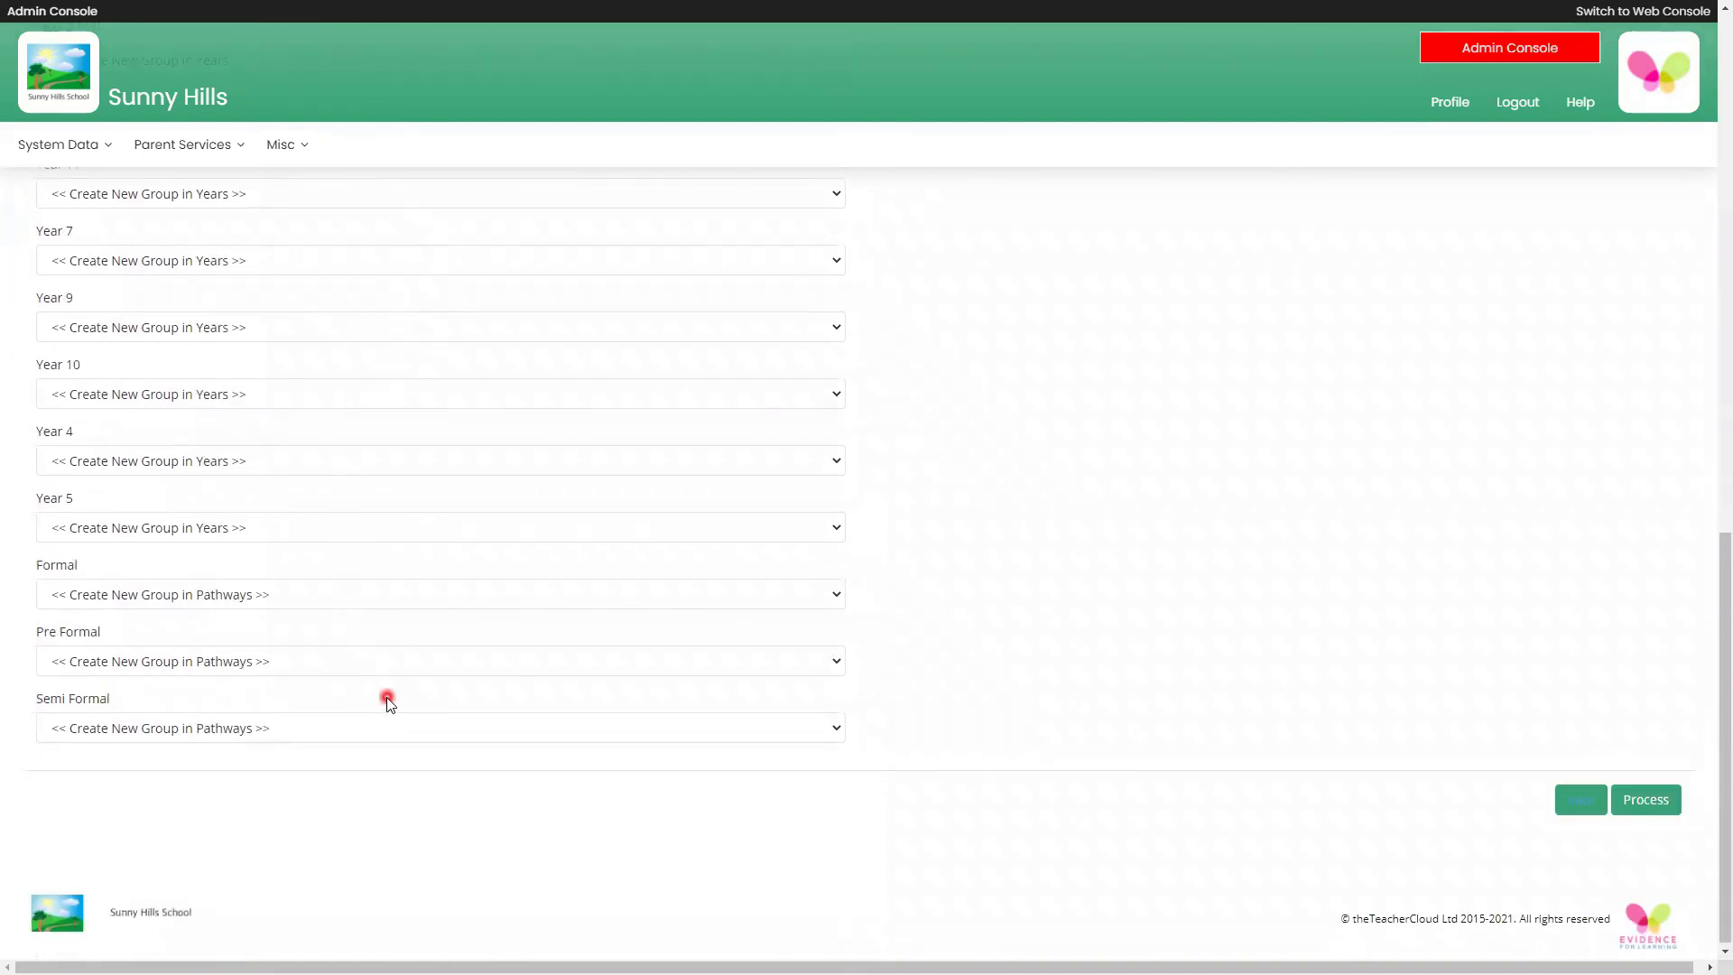
pyautogui.scroll(8, 388, 703)
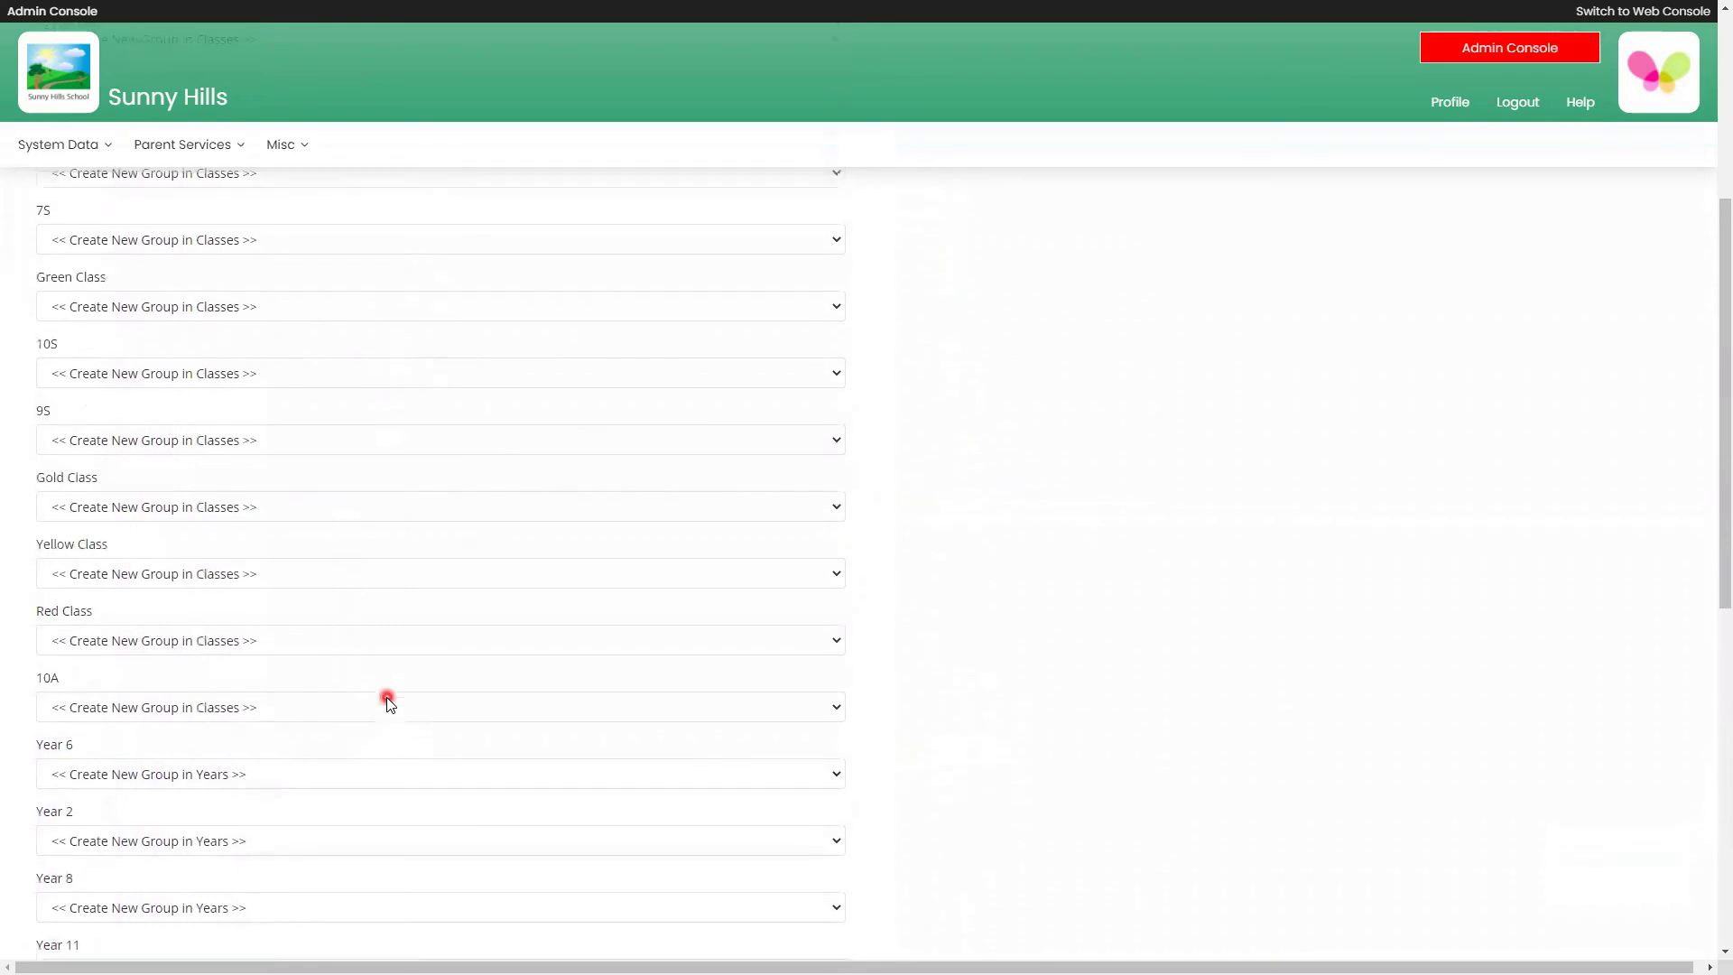
pyautogui.scroll(-12, 396, 693)
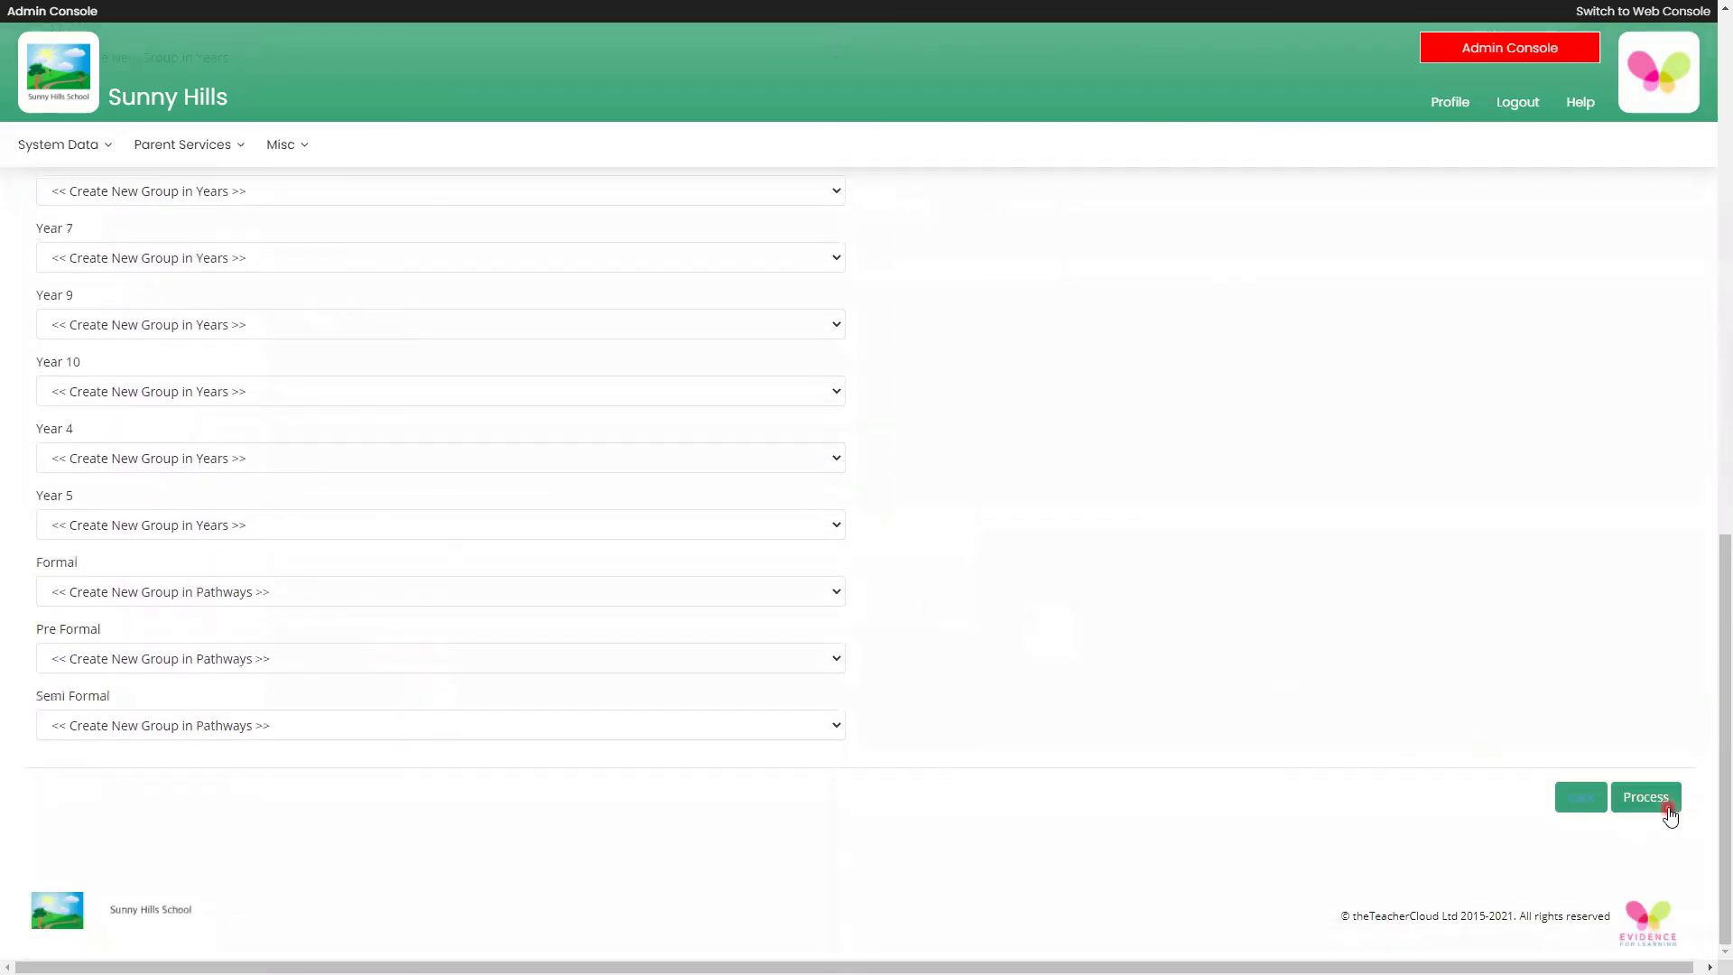
pyautogui.click(1646, 798)
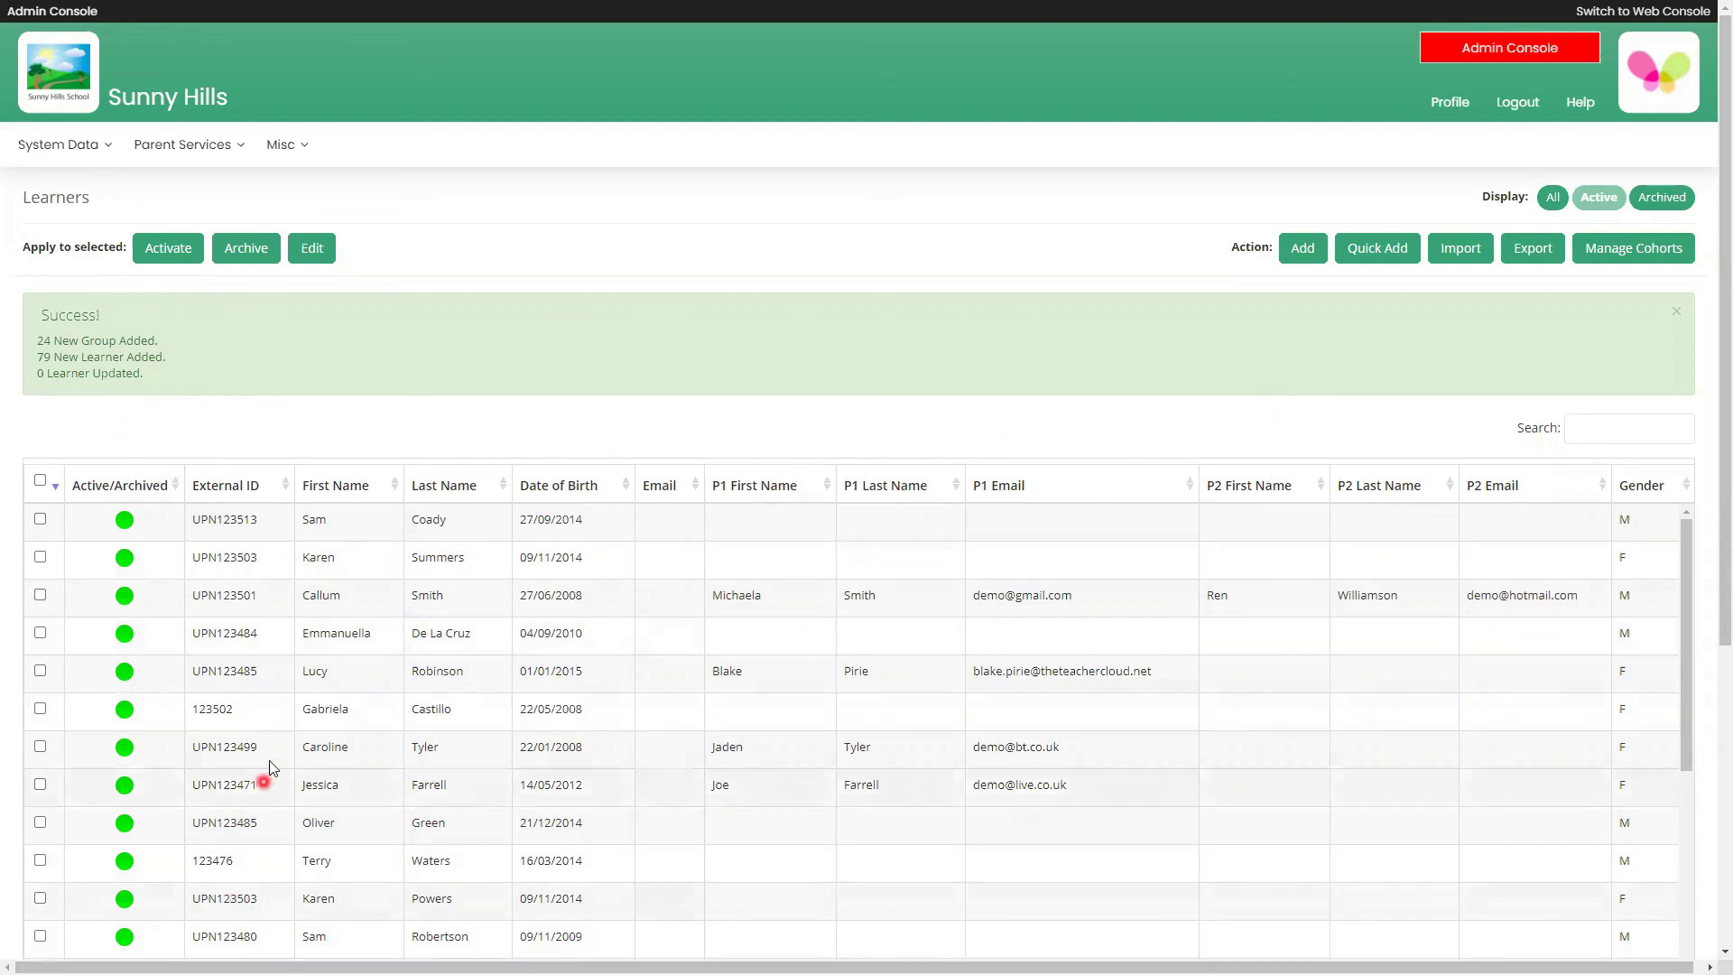
# - Go to the groups list and review the imported groups with their group sets and learner numbers
pyautogui.click(59, 149)
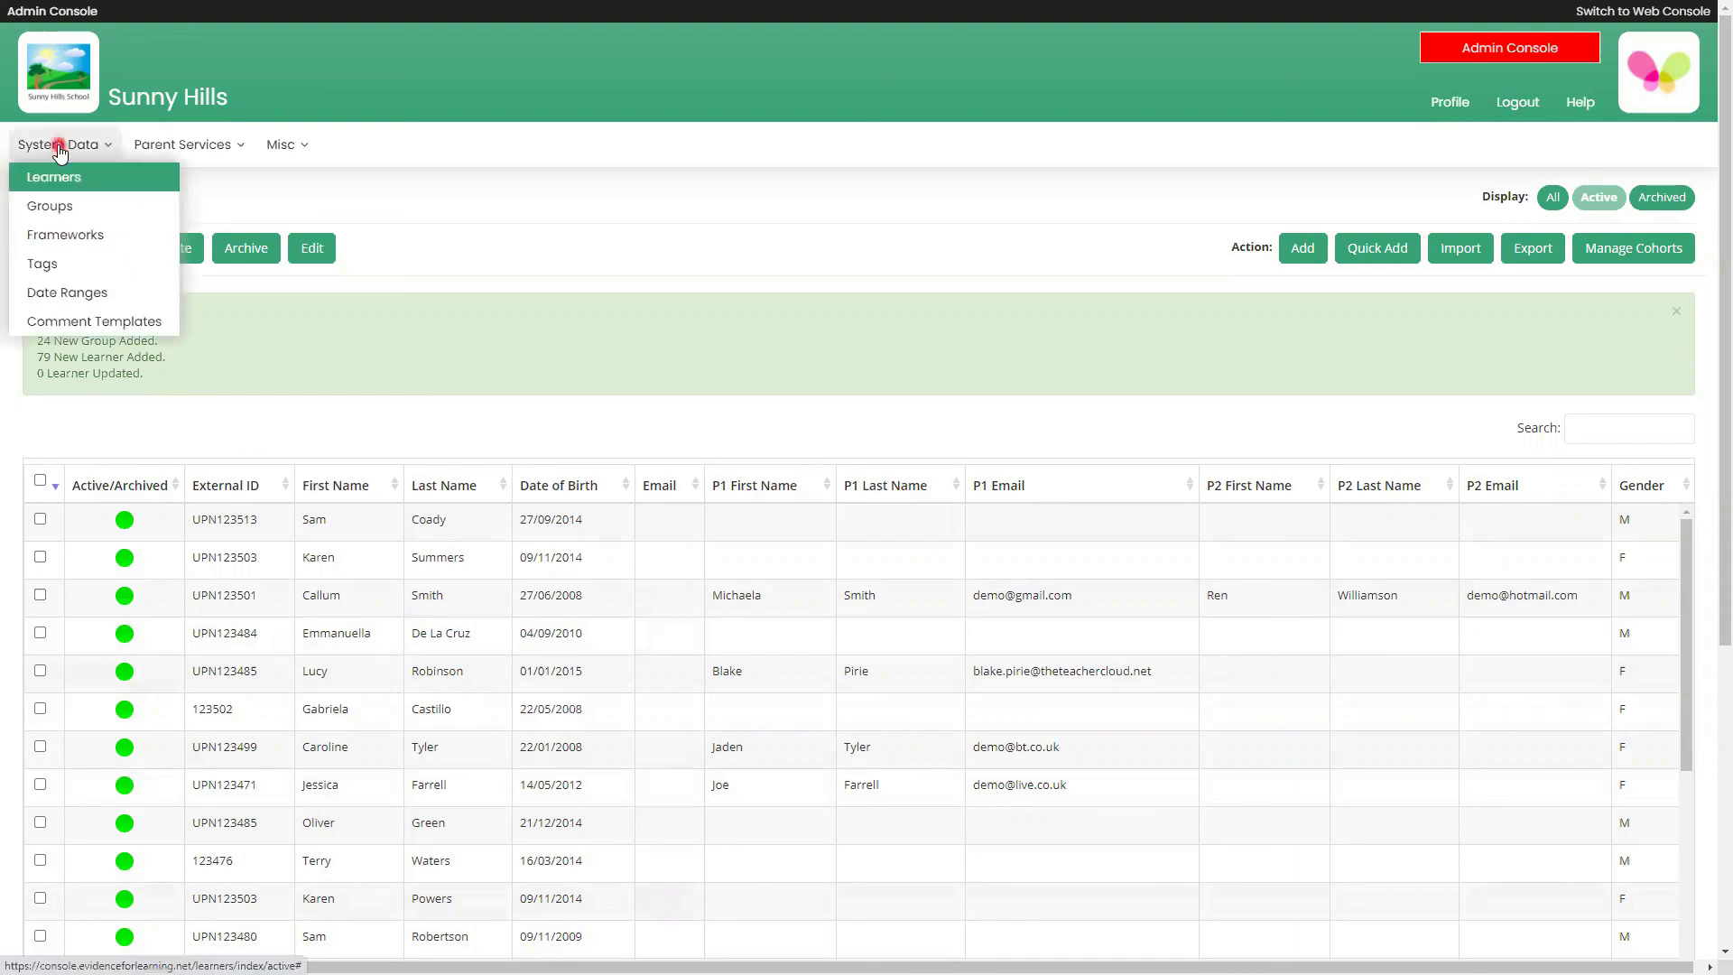
pyautogui.click(101, 212)
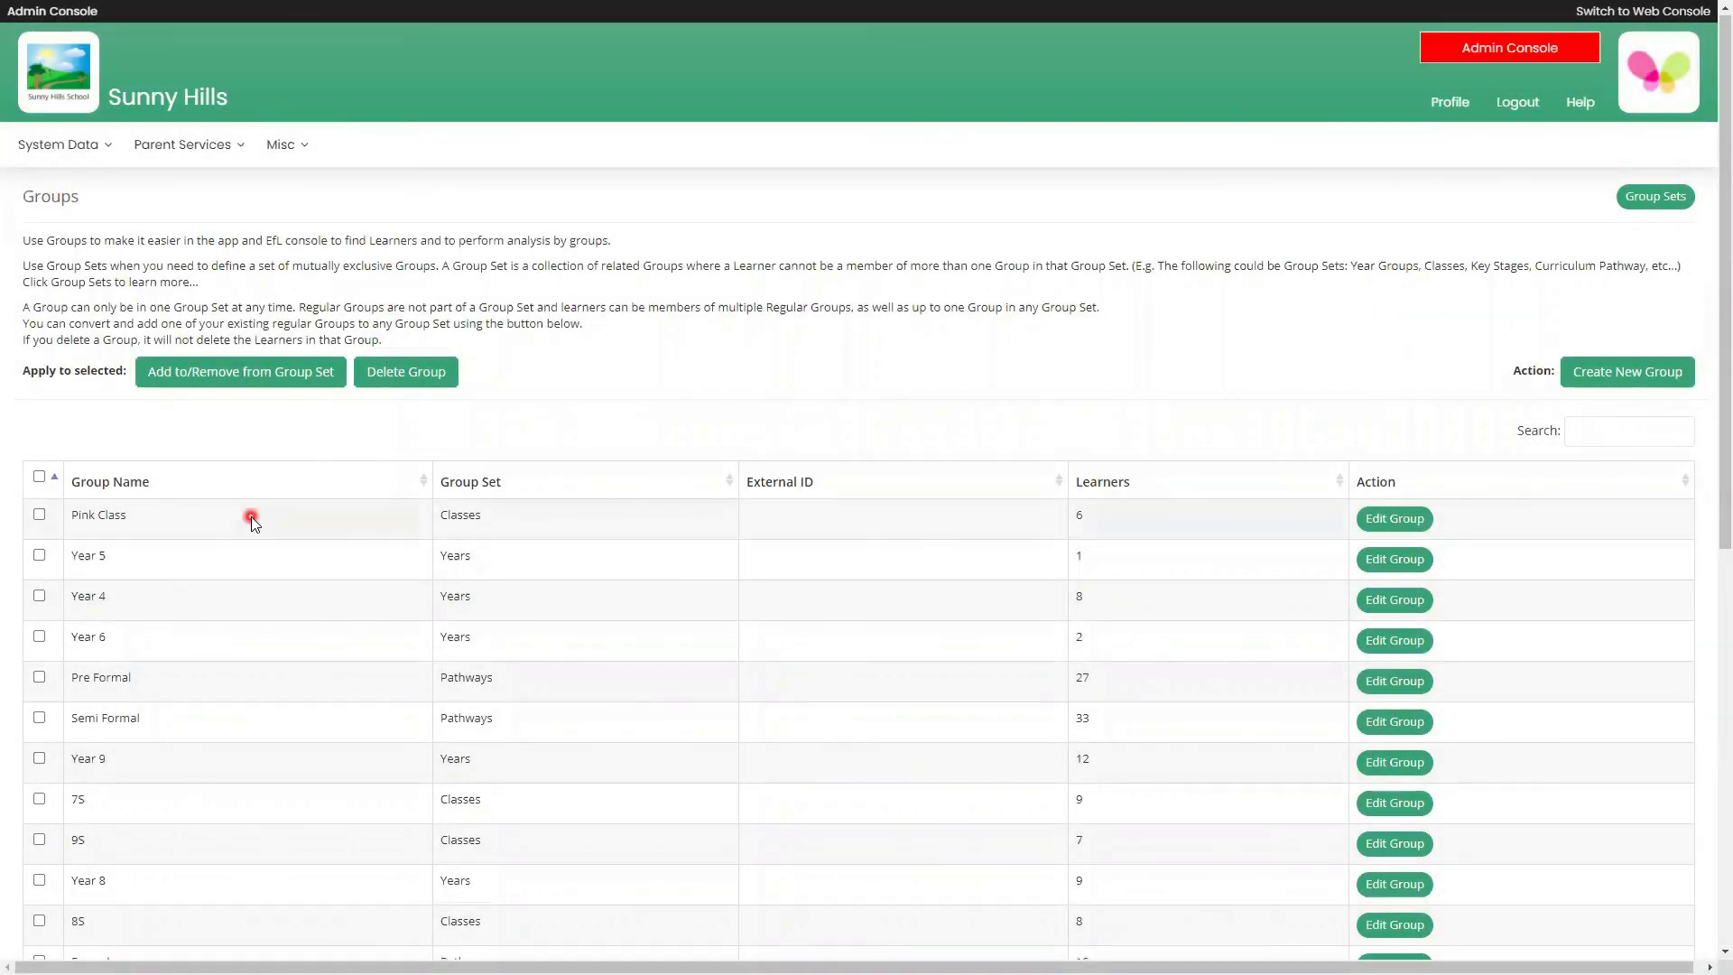
pyautogui.scroll(-2, 236, 438)
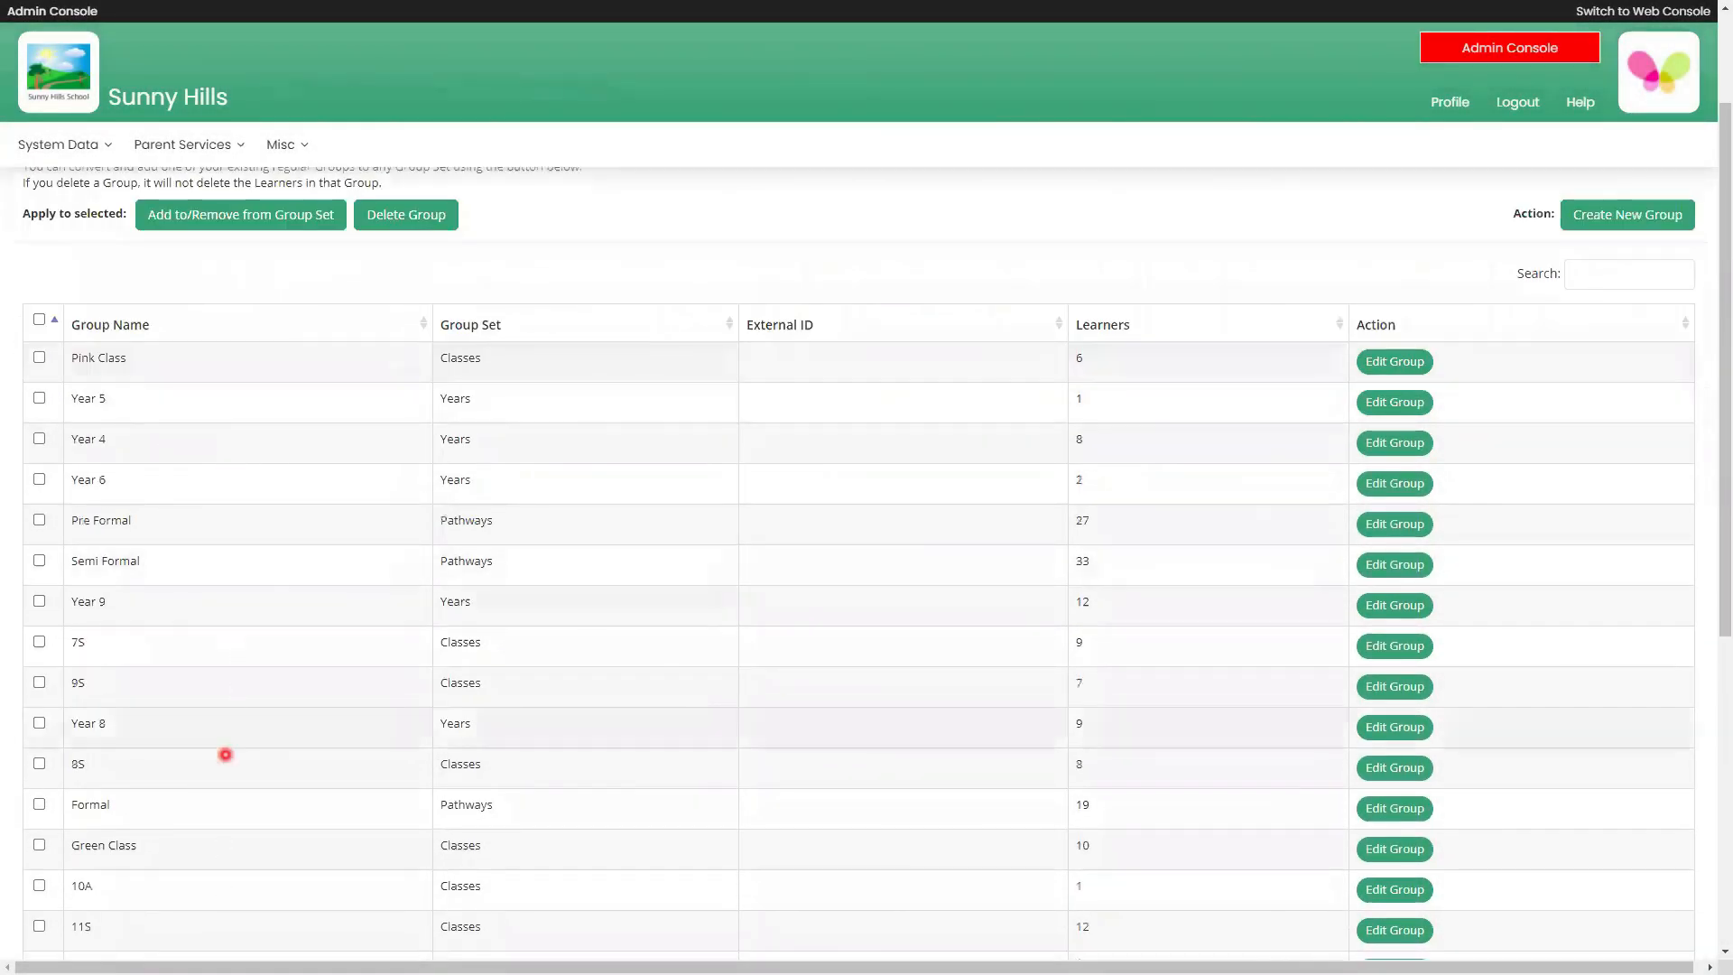